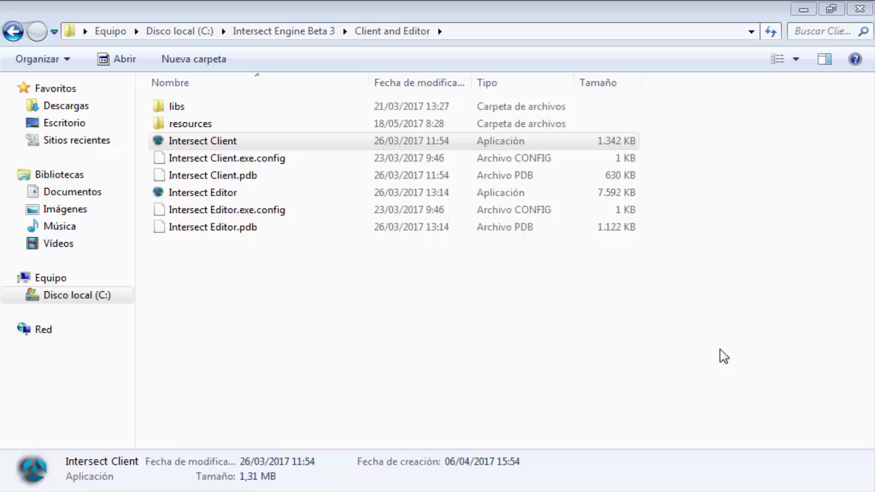
Launch Intersect Editor v0.3.1.0 from the Client and Editor folder
left_click_drag(513, 326, 421, 361)
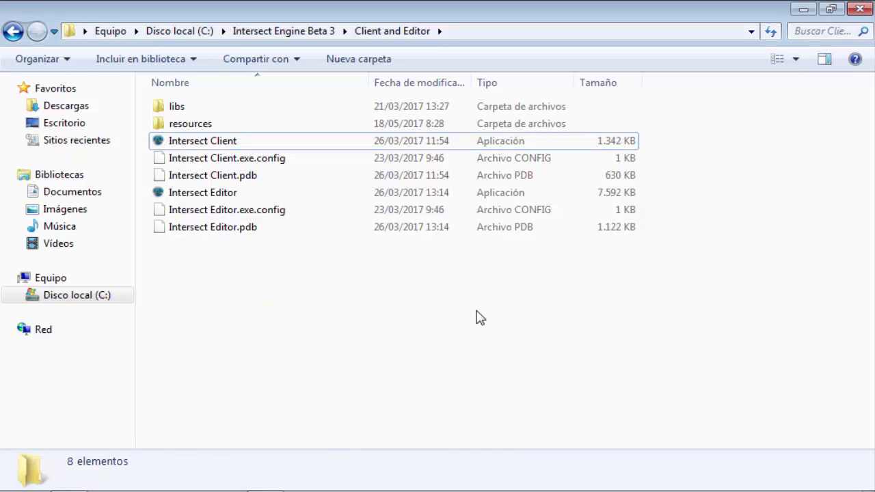
left_click_drag(457, 296, 377, 326)
left_click_drag(312, 321, 537, 367)
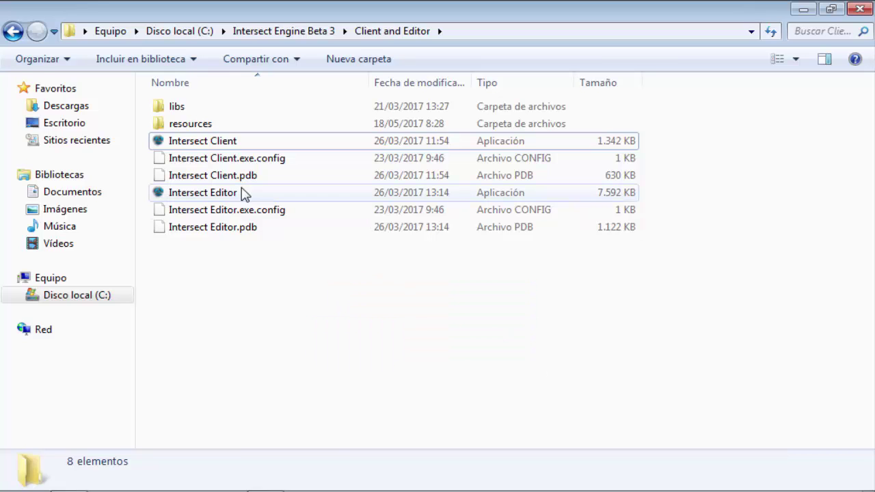
left_click(249, 161)
left_click(230, 208)
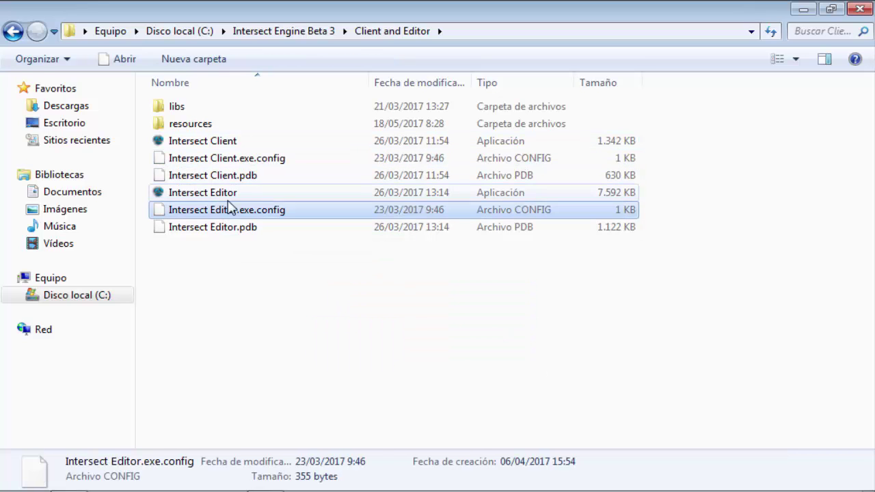
left_click(276, 193)
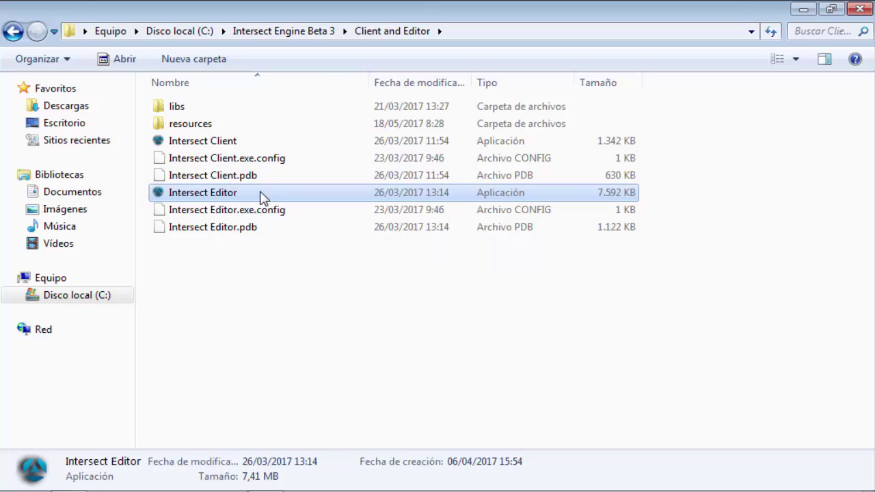
left_click(266, 180)
left_click(250, 193)
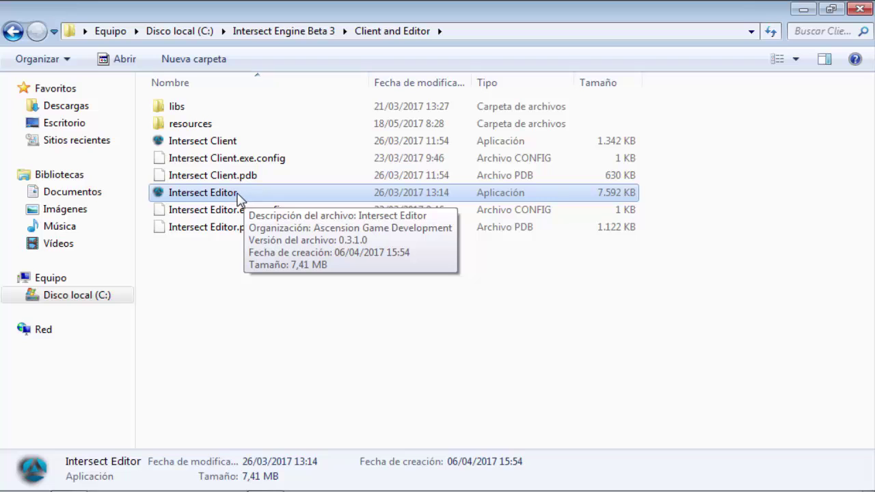
left_click(234, 158)
left_click(233, 192)
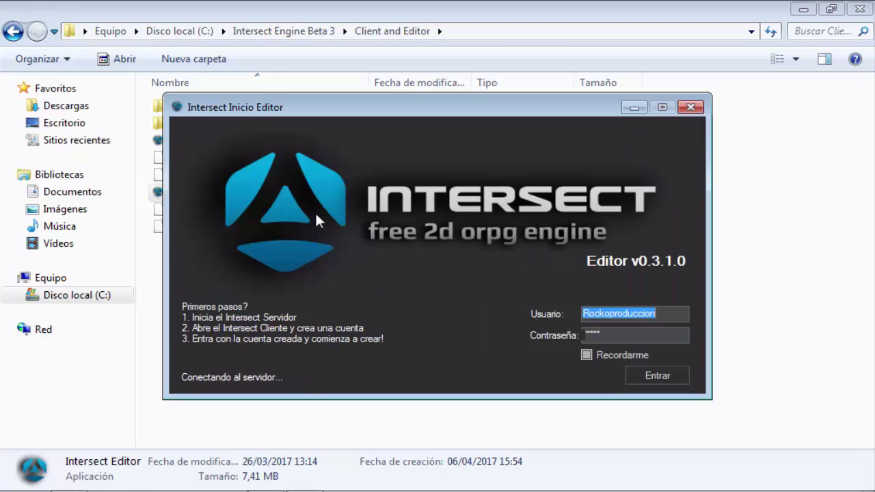
Attempt the editor login, then close the login window
left_click(668, 377)
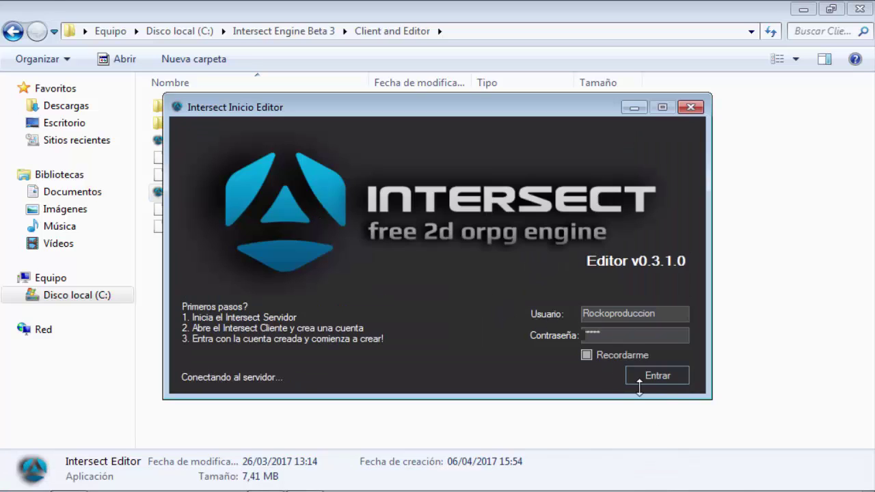
mouse_move(844, 488)
left_click(304, 480)
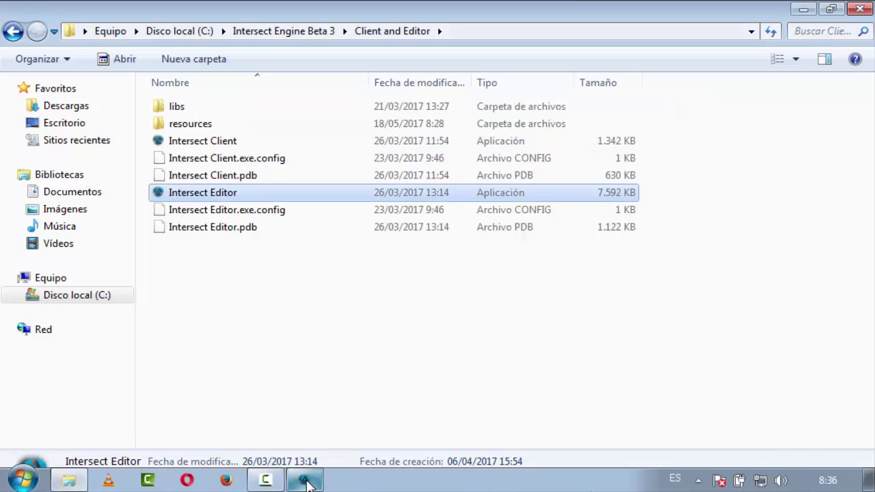
left_click(304, 480)
left_click(692, 108)
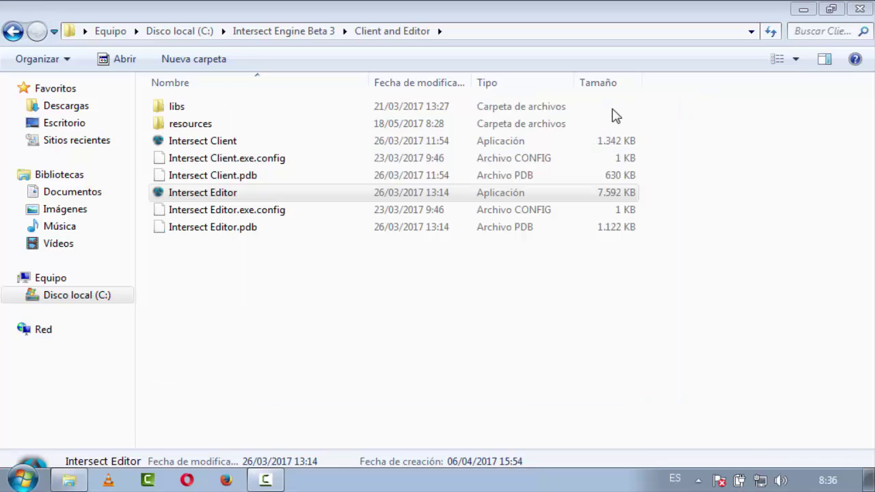
Start Intersect Server from the Server folder
left_click(13, 31)
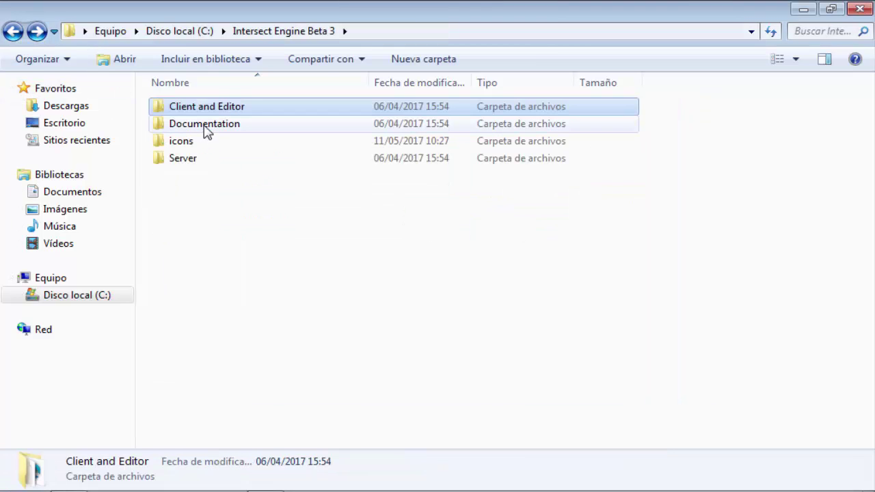
double_click(194, 158)
double_click(203, 191)
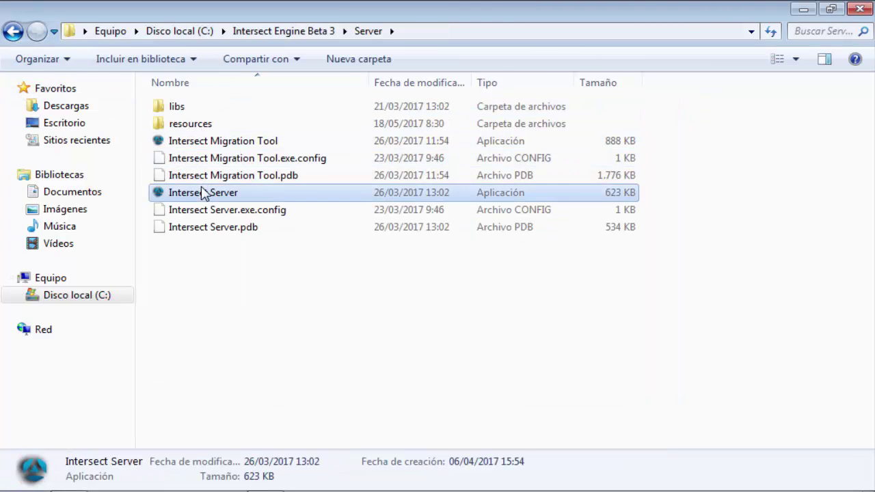
Relaunch Intersect Editor, log in, and dismiss the large tileset warning
left_click(13, 31)
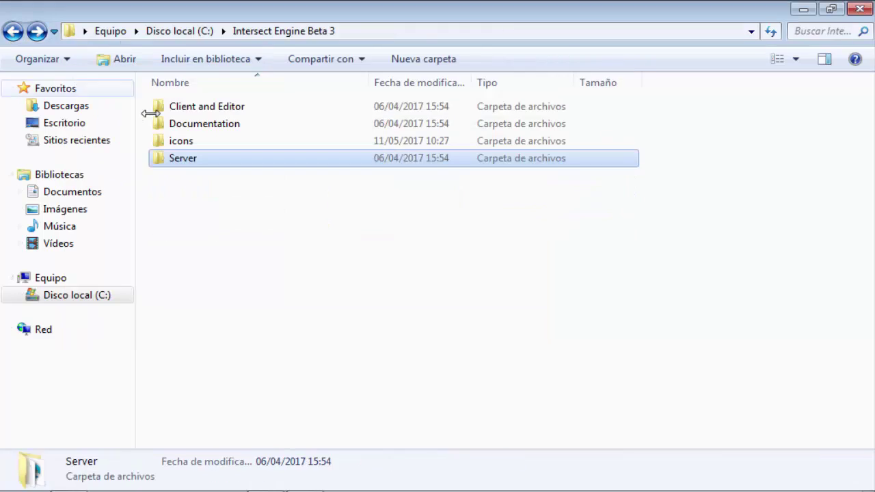
left_click(167, 109)
double_click(167, 111)
left_click(225, 193)
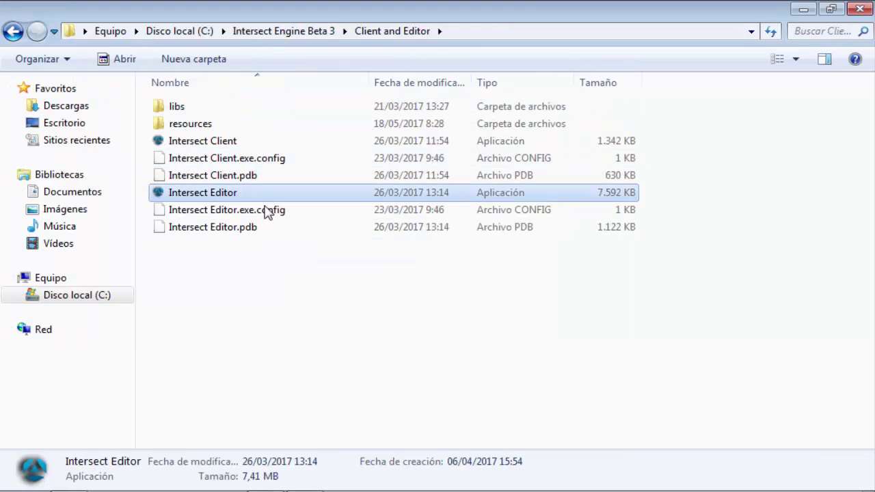
key("Return")
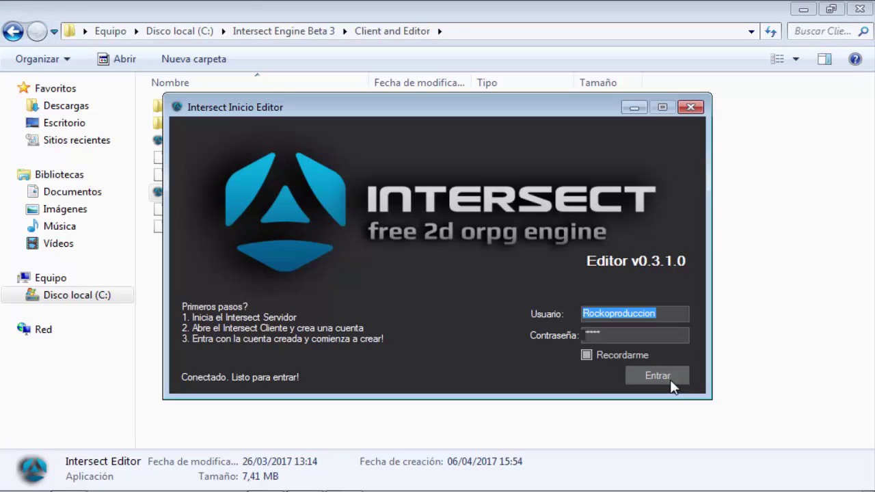
left_click(666, 378)
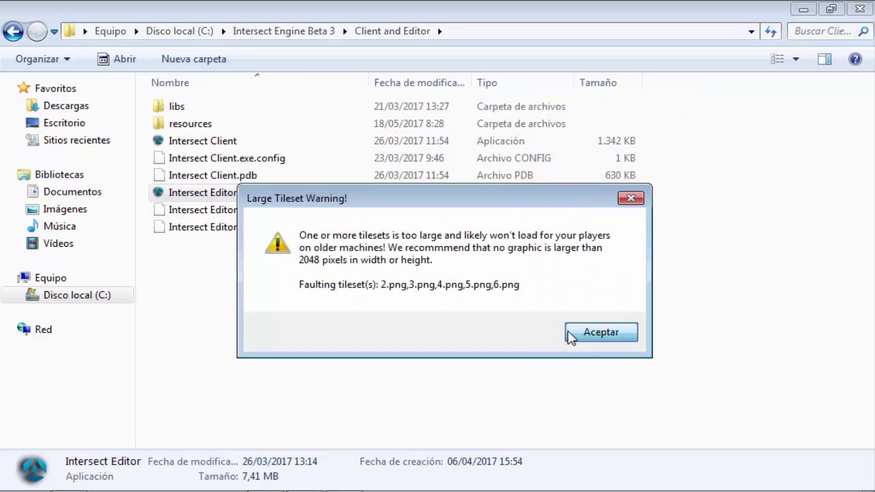
left_click(568, 336)
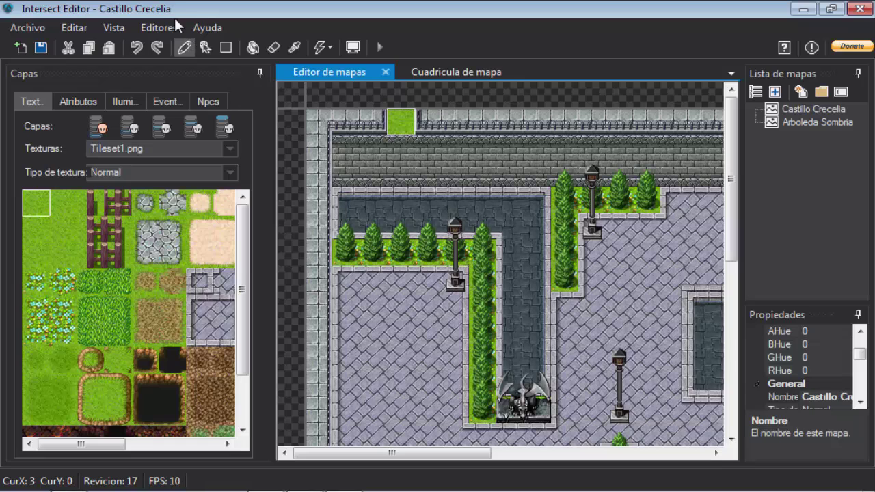
Review the Llama animation (133.png, 6 frames at 200 ms) in the animations editor
left_click(160, 28)
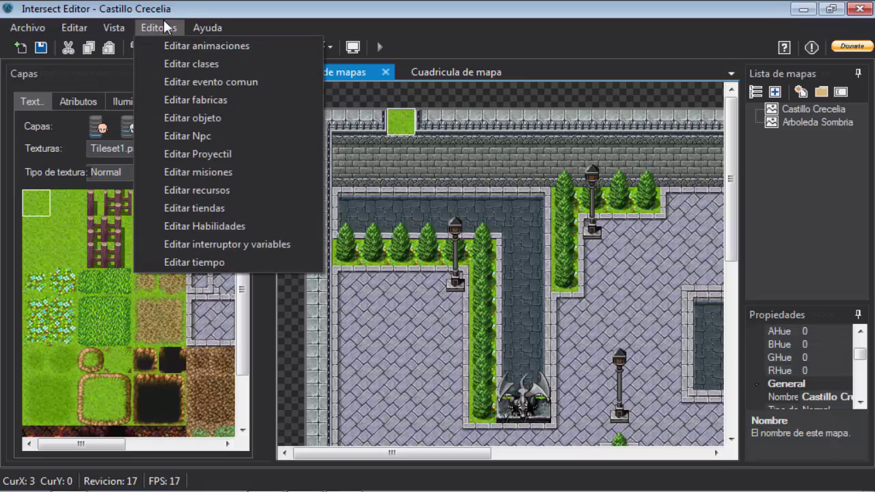
left_click(203, 47)
left_click(77, 68)
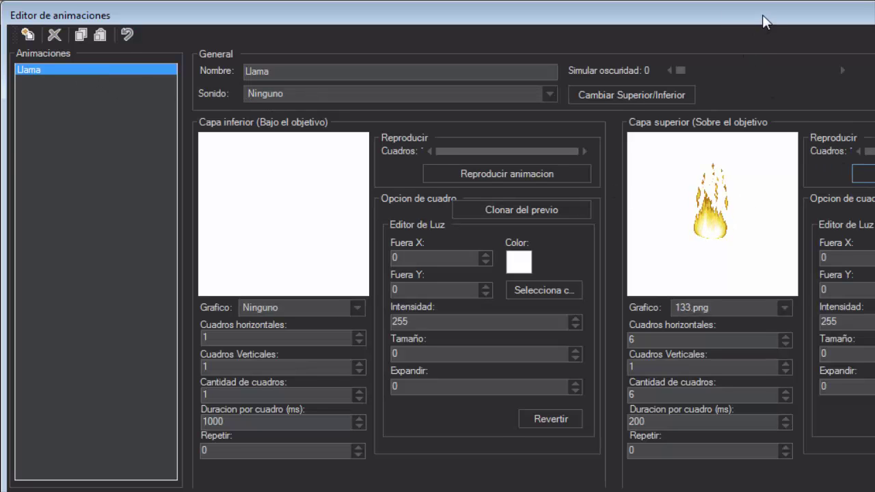
left_click_drag(762, 14, 584, 14)
left_click(453, 450)
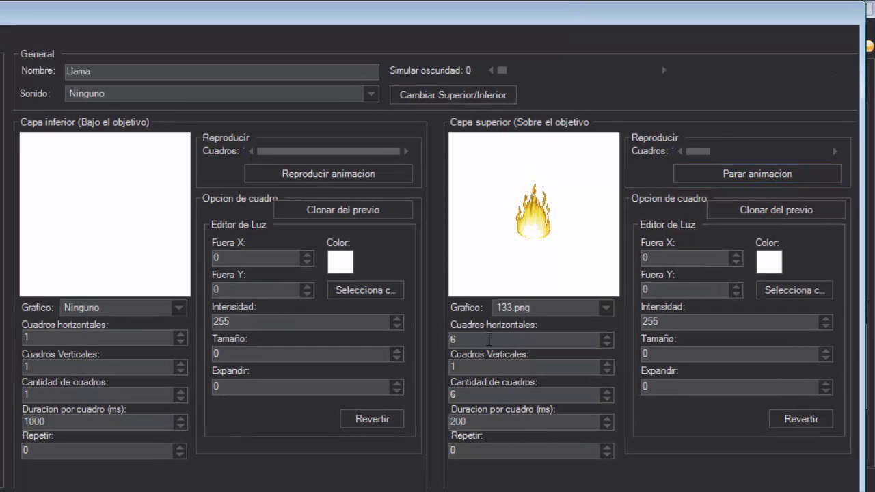
key("Tab")
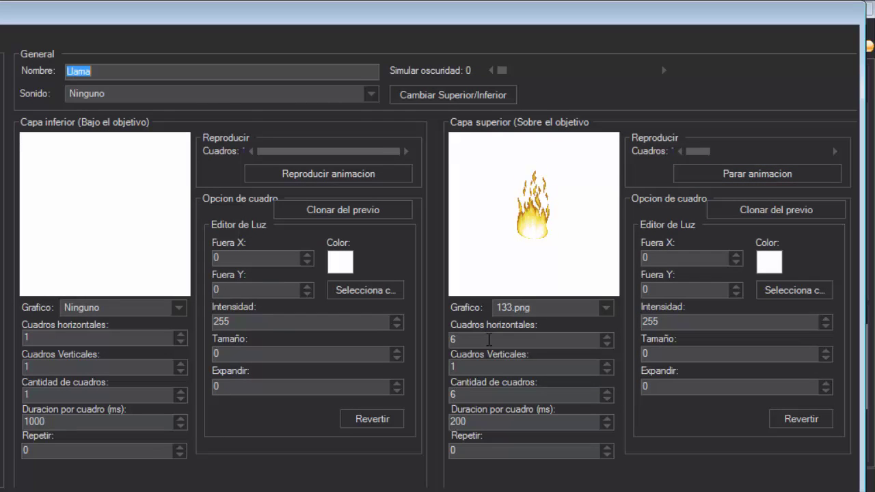
key("shift+Tab")
key("shift+Tab")
key("shift+Tab")
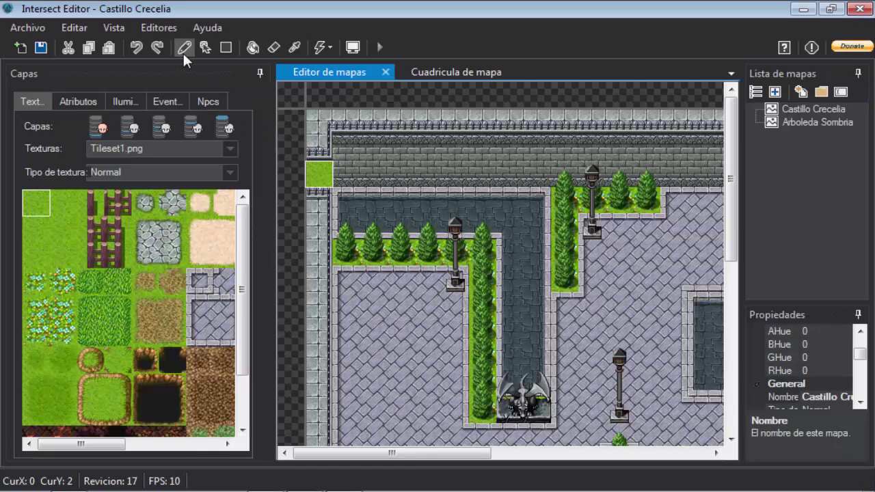
In the skills editor, add a new skill and name it Fuego
left_click(168, 30)
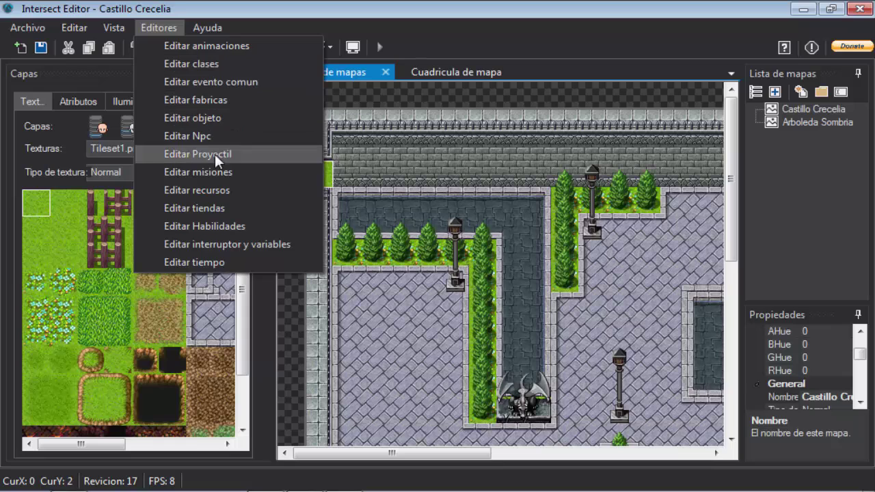
left_click(166, 27)
left_click(164, 23)
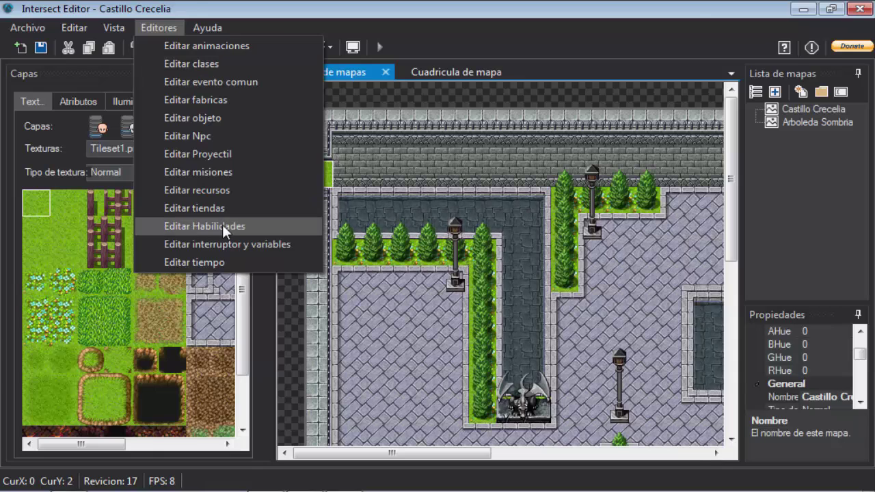
left_click(222, 224)
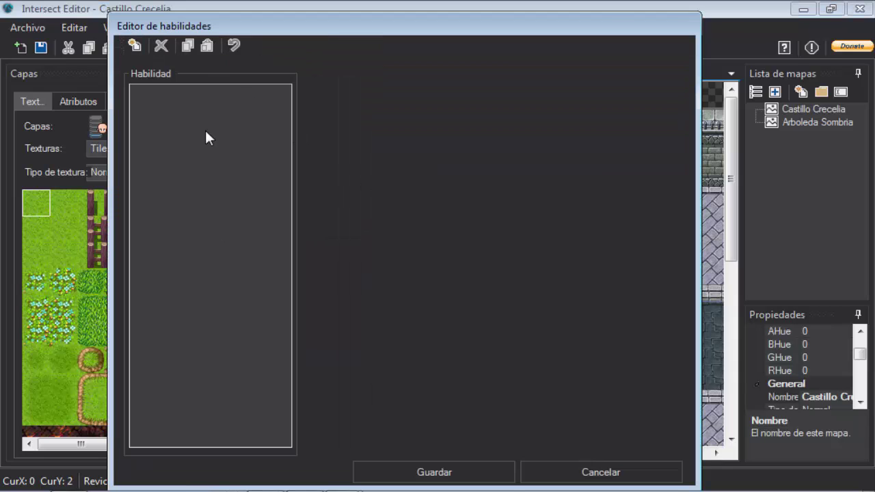
left_click(136, 46)
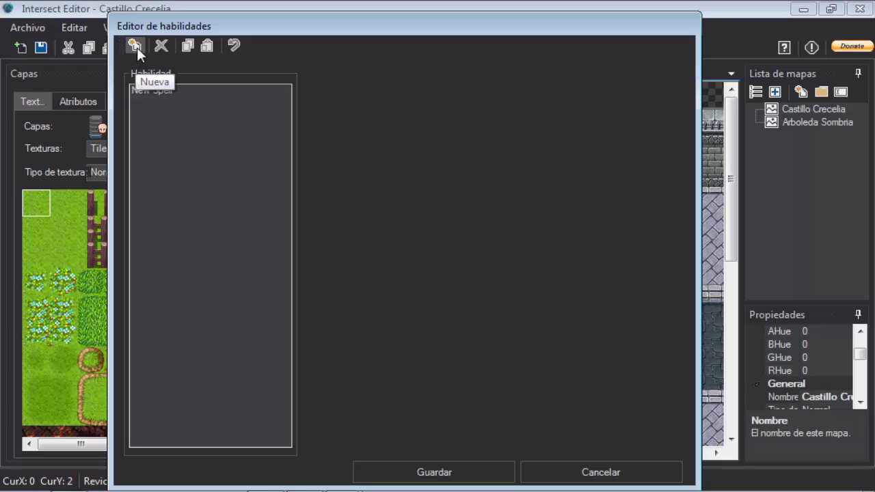
left_click(167, 93)
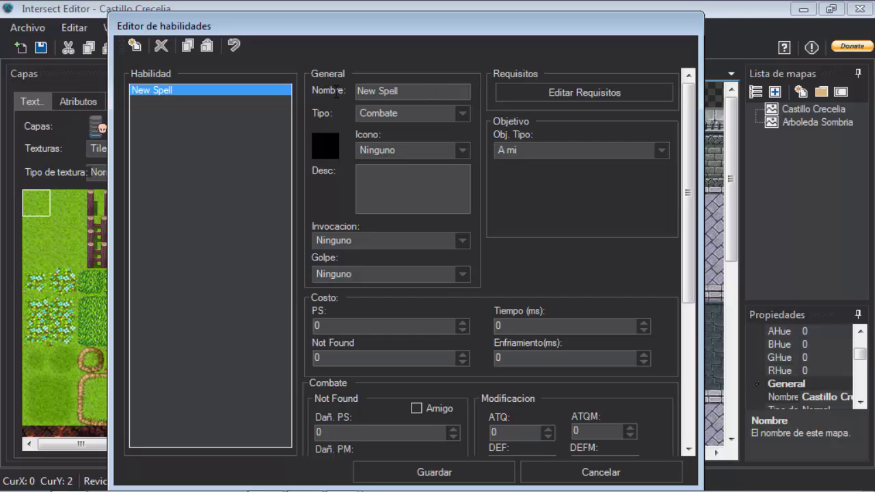
left_click_drag(438, 93, 305, 96)
type("Fuego")
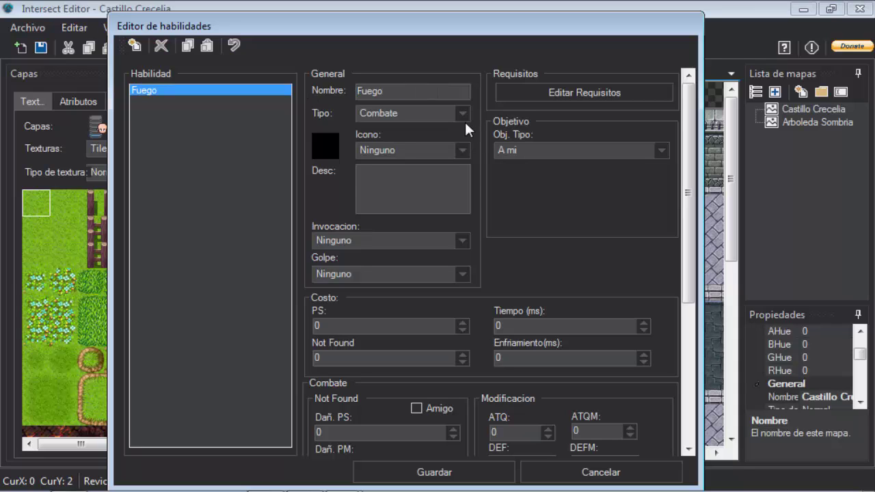
Try the T.Transporte and Arranque skill types for Fuego
left_click(462, 113)
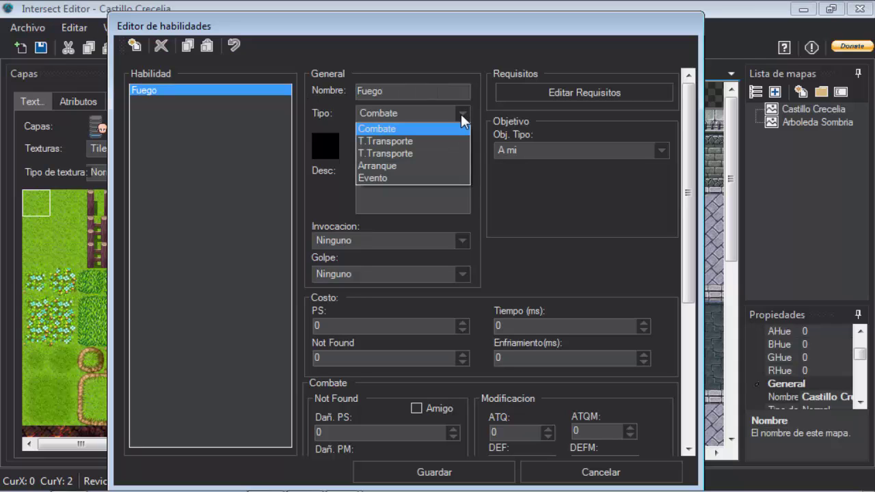
left_click(458, 112)
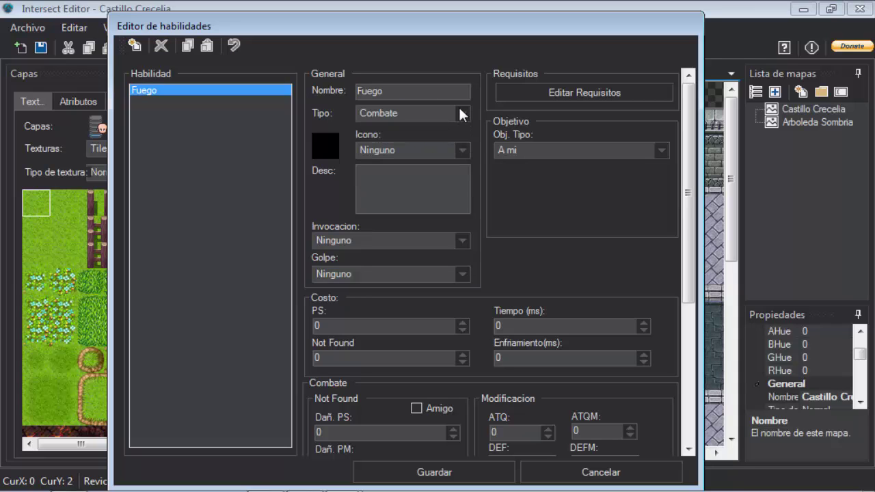
left_click(462, 114)
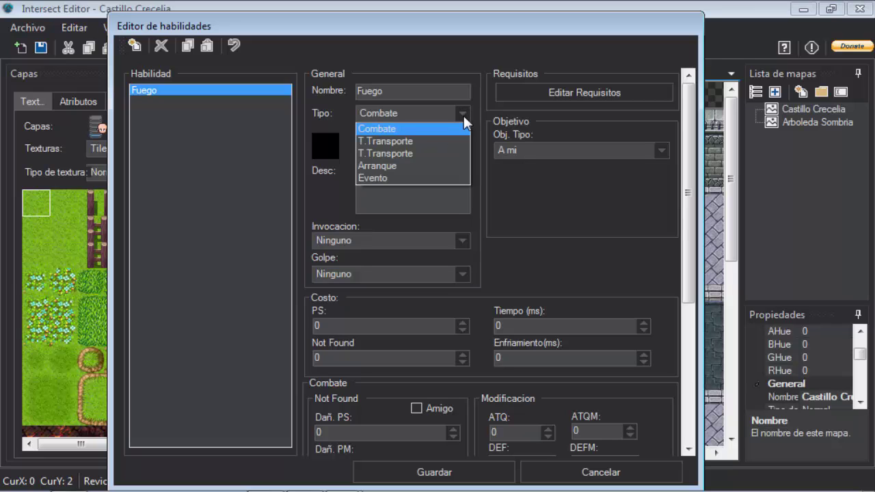
left_click(458, 113)
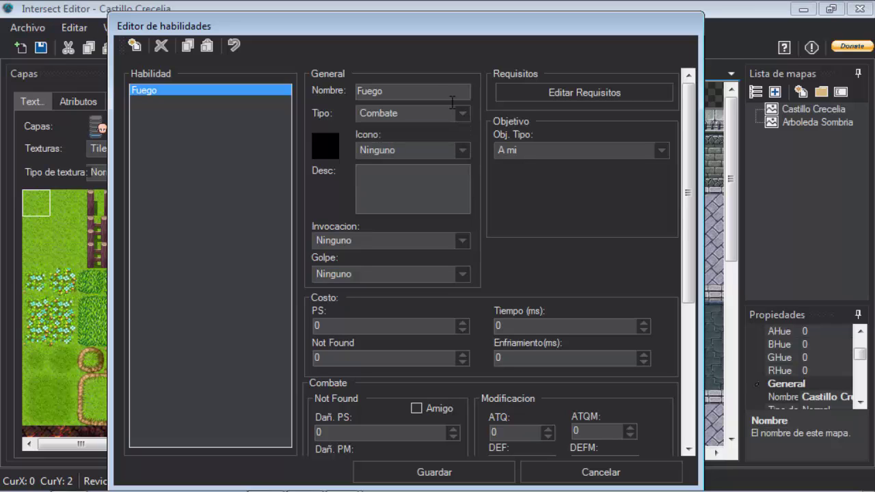
left_click(461, 112)
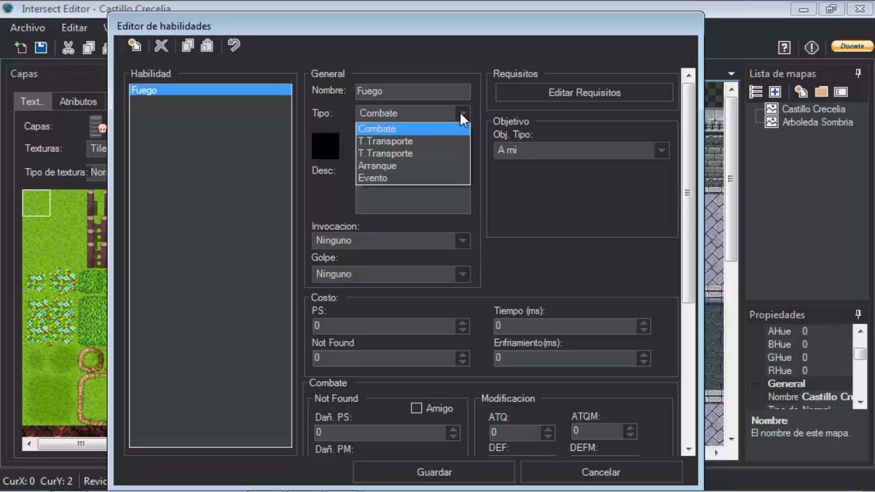
left_click(408, 144)
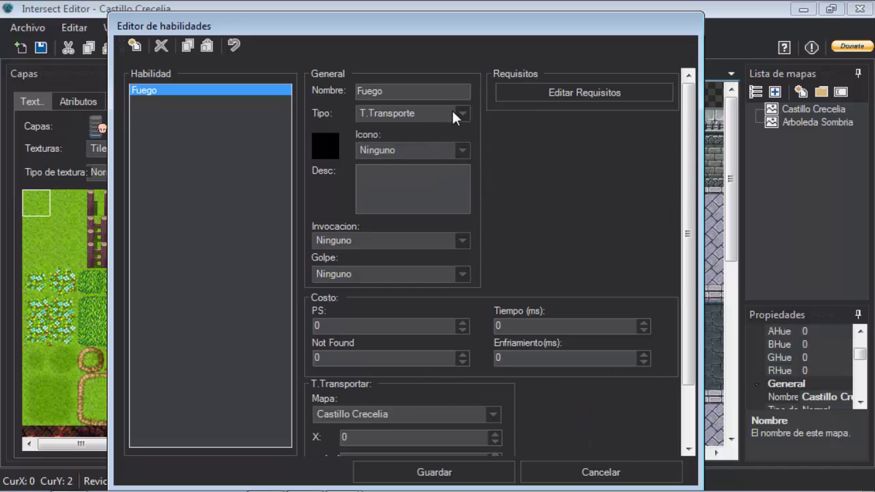
left_click(455, 117)
left_click(404, 152)
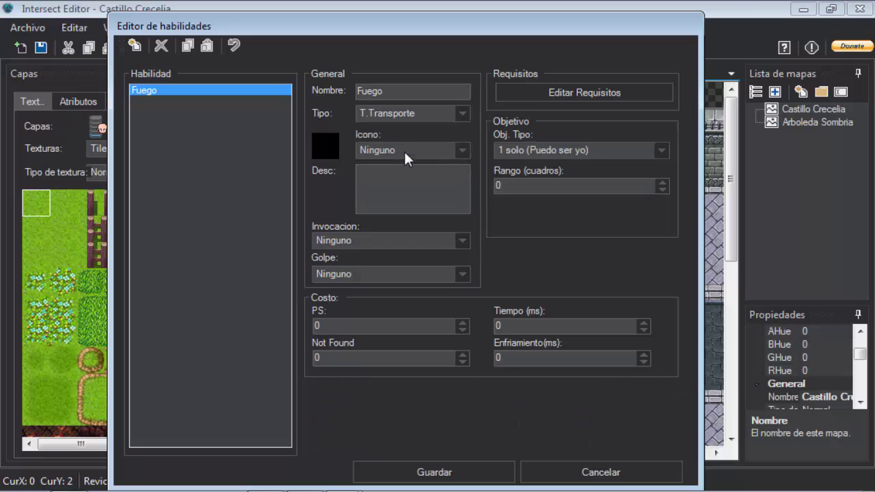
left_click(452, 115)
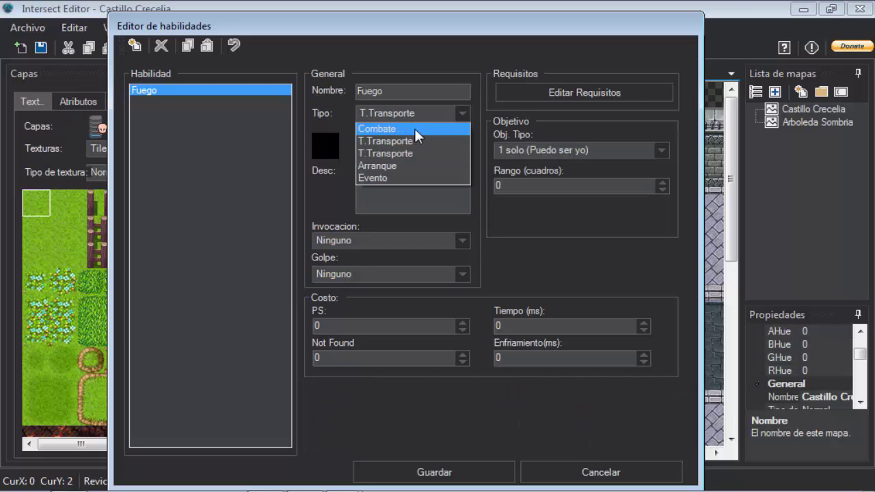
left_click(407, 165)
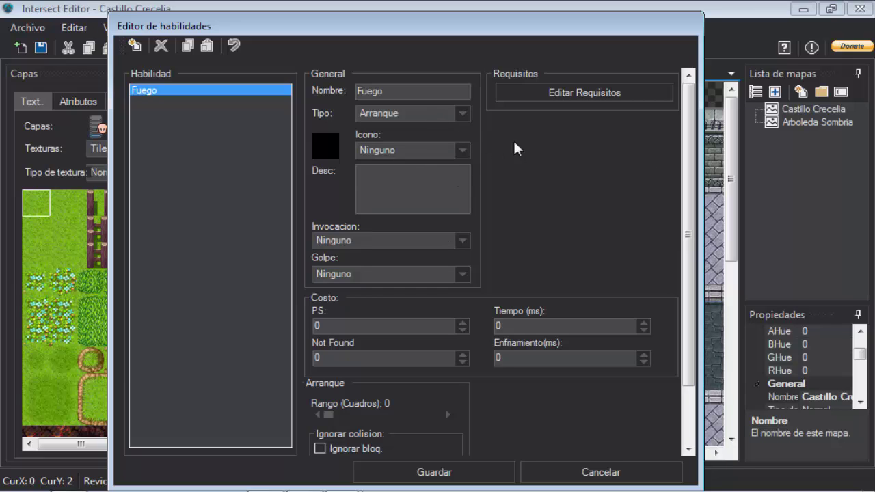
Try the Evento type, then set Fuego back to Combate
left_click(462, 111)
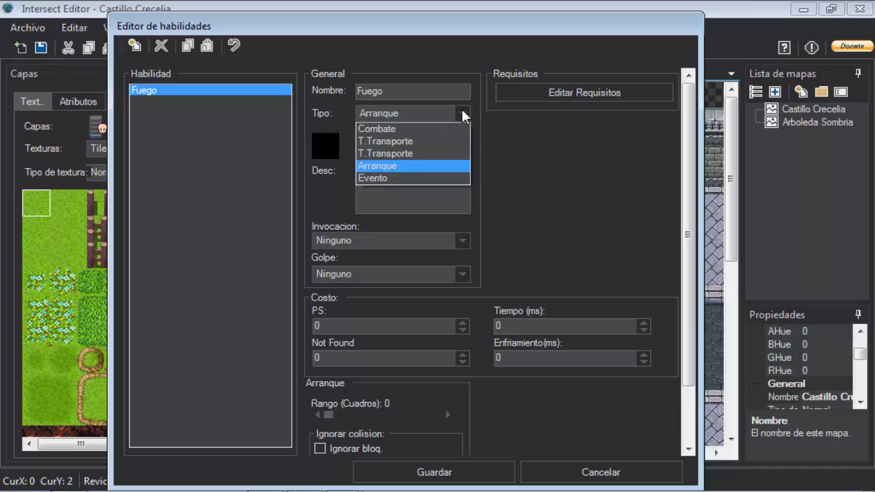
left_click(394, 178)
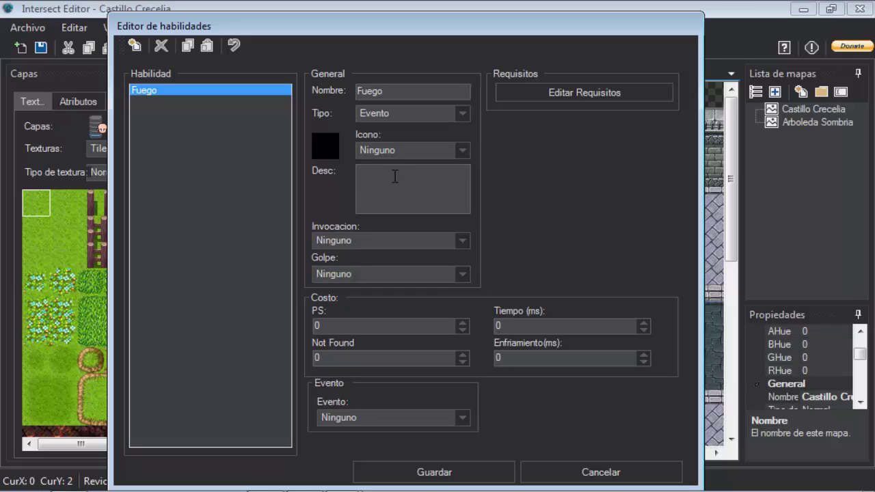
left_click(453, 109)
left_click(403, 128)
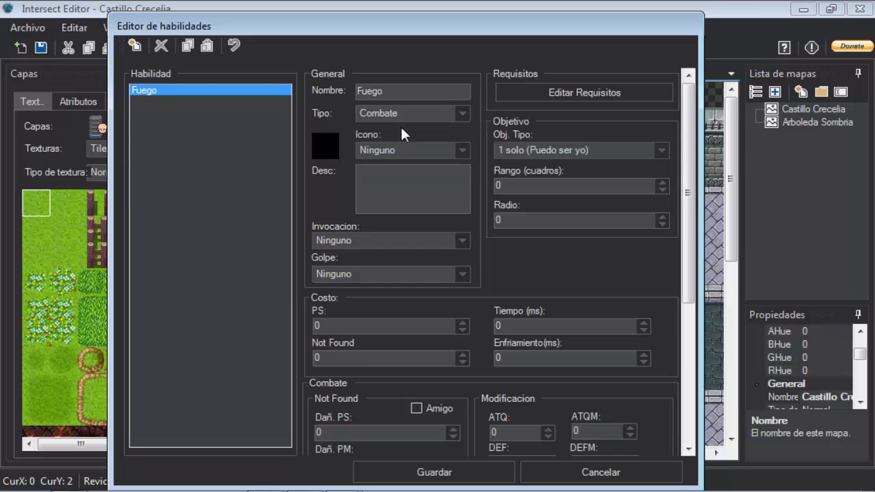
left_click(404, 144)
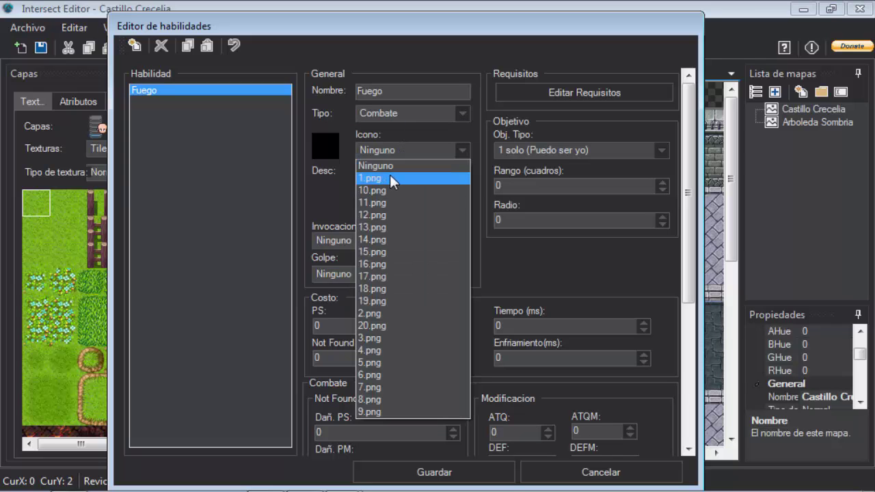
Give Fuego icon 1.png, the description 'Esta es una mega habilidad! xD', and no summon animation
left_click(390, 176)
type("Esta es")
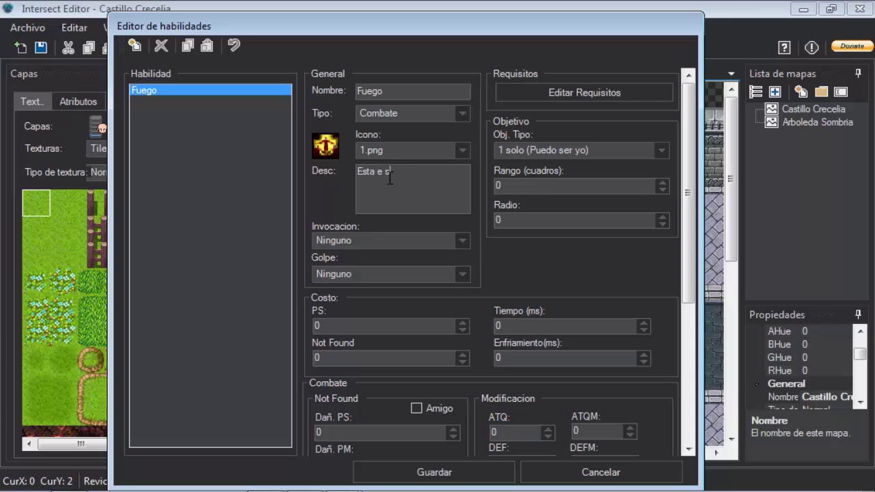
type("u")
type("s una meg")
type("abilidad!!")
left_click(398, 237)
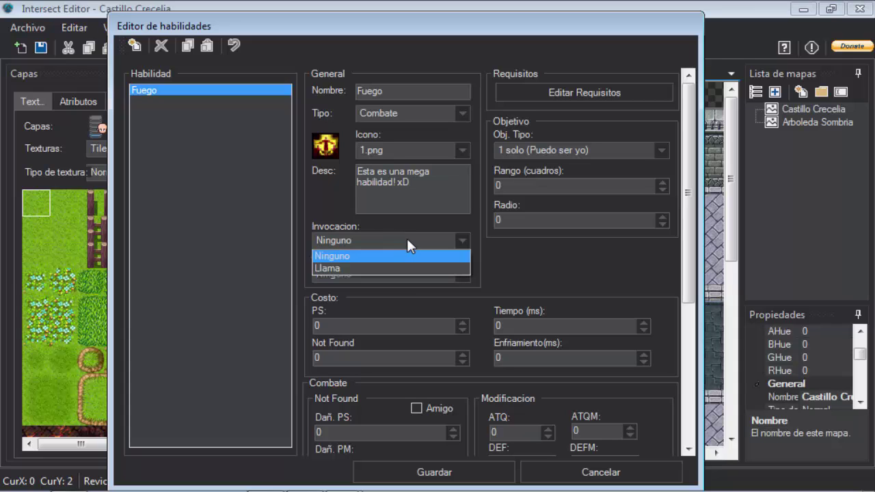
left_click(406, 240)
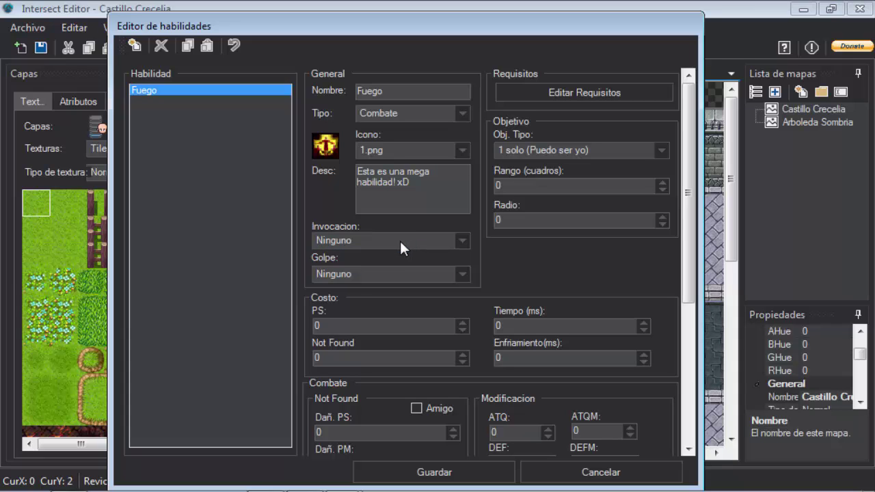
left_click(432, 243)
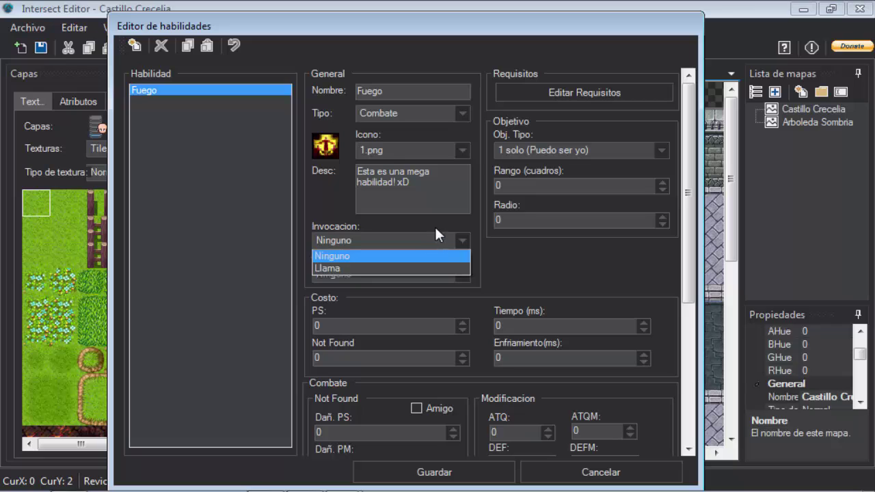
left_click(331, 229)
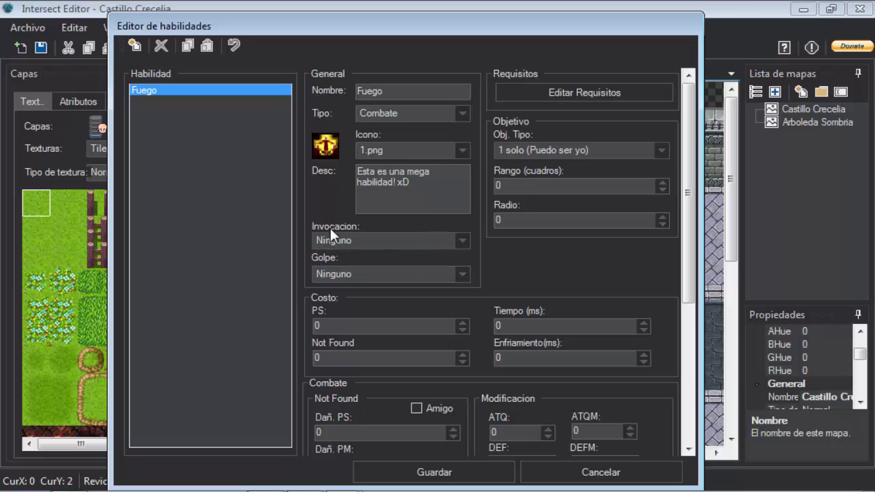
left_click(458, 240)
left_click(401, 222)
Keep Invocacion as Ninguno and set the Golpe hit animation to Llama
left_click_drag(536, 328, 488, 328)
left_click(452, 241)
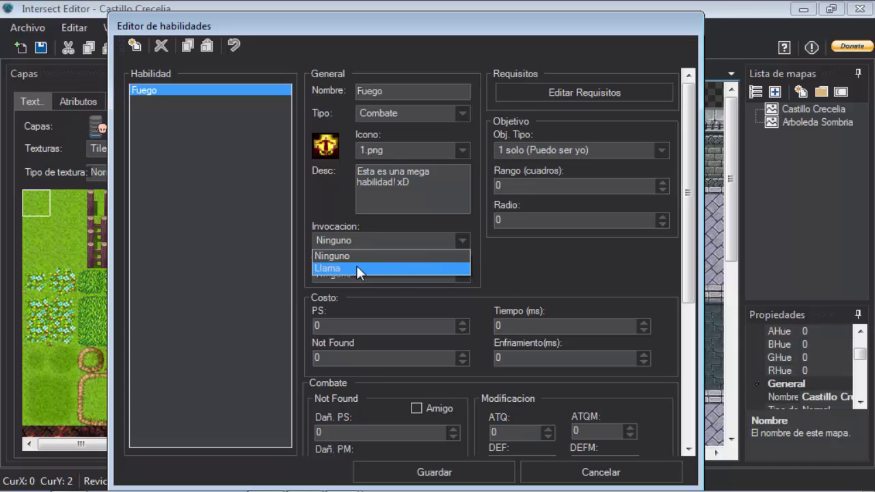
left_click(379, 244)
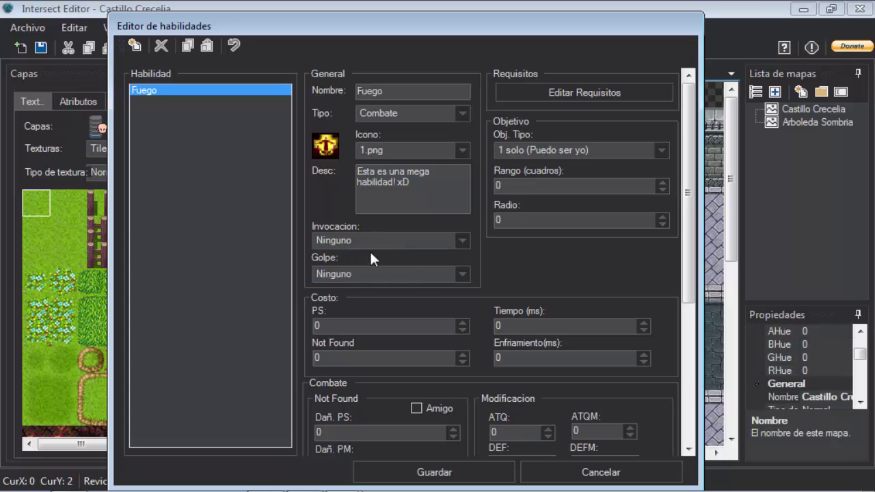
left_click(444, 273)
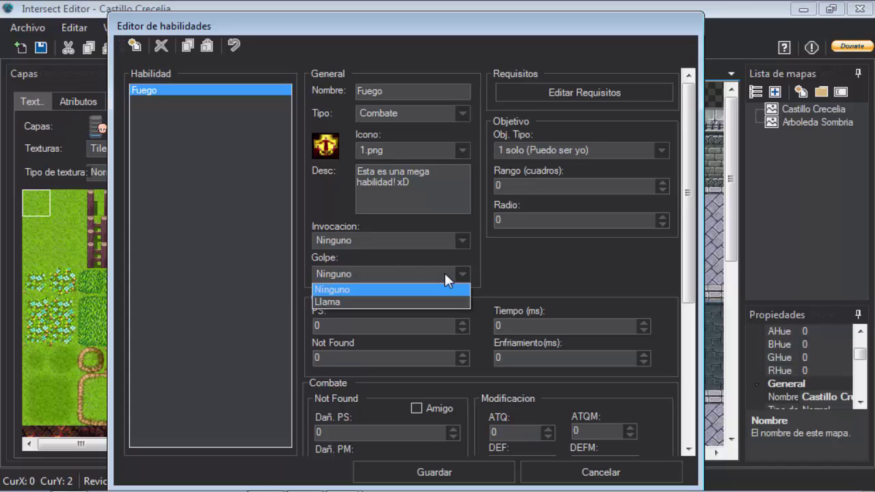
left_click(333, 301)
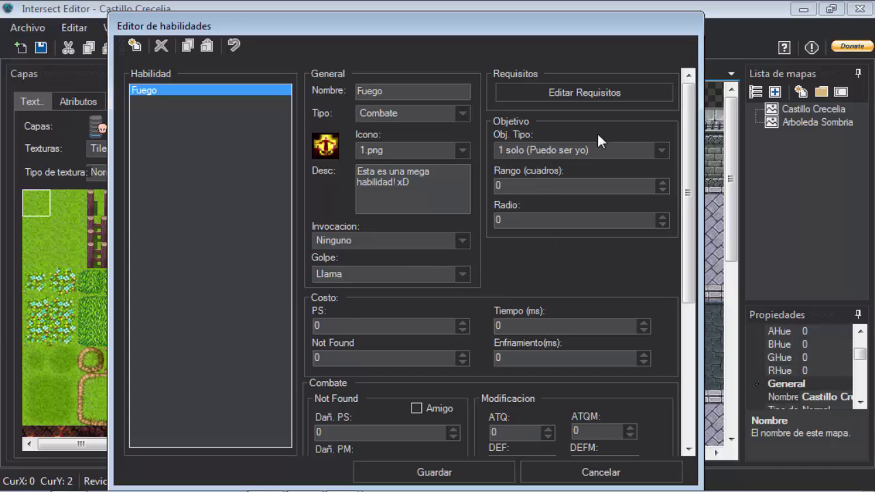
left_click(526, 95)
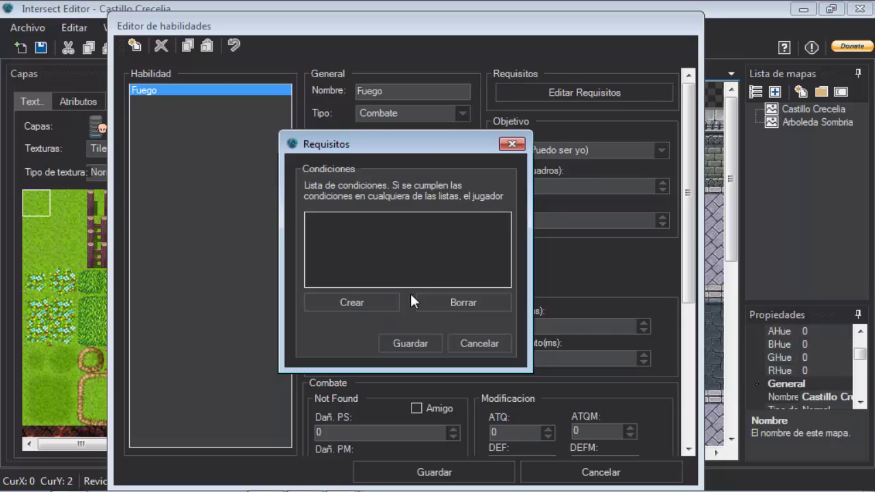
left_click(472, 342)
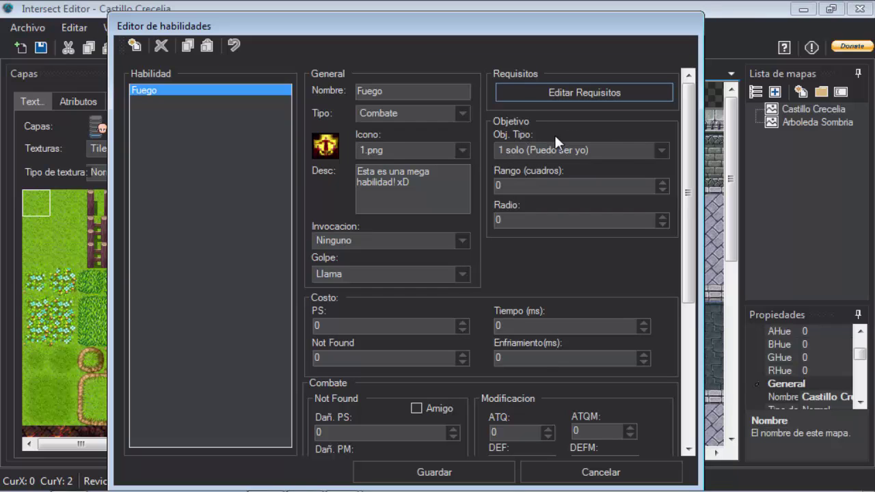
Try the target types, setting an AOE with radius 5
left_click(659, 149)
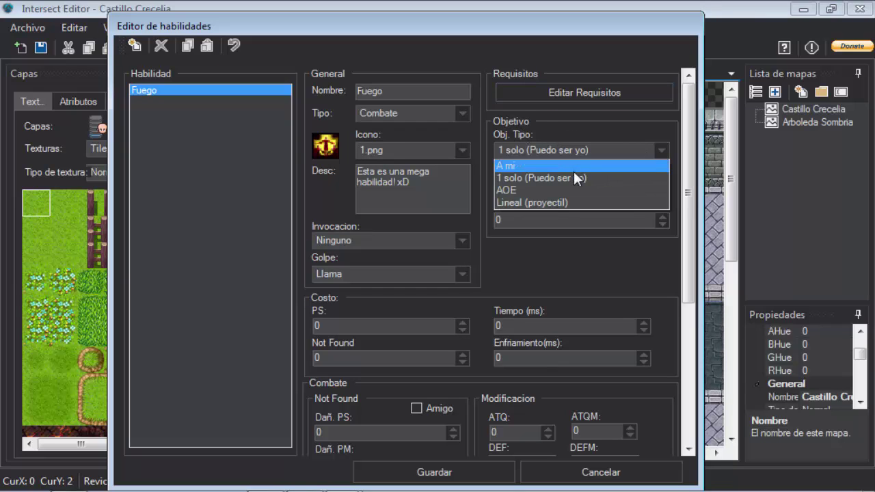
left_click(534, 166)
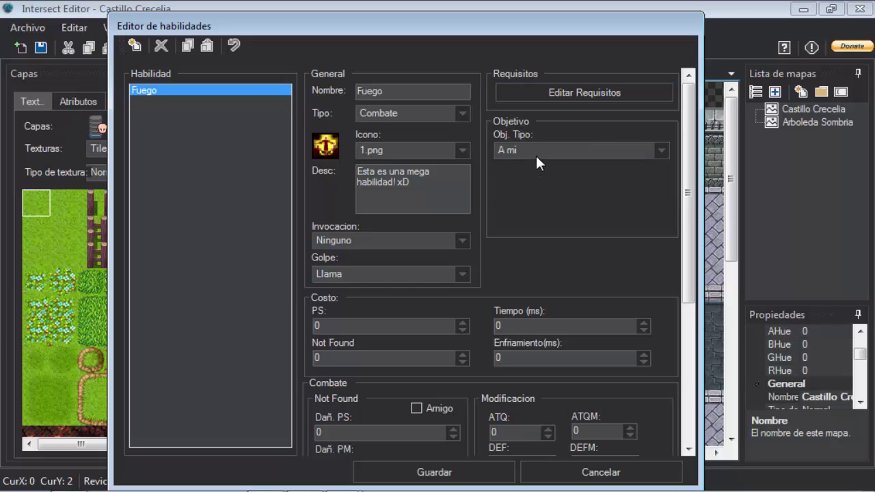
left_click(599, 150)
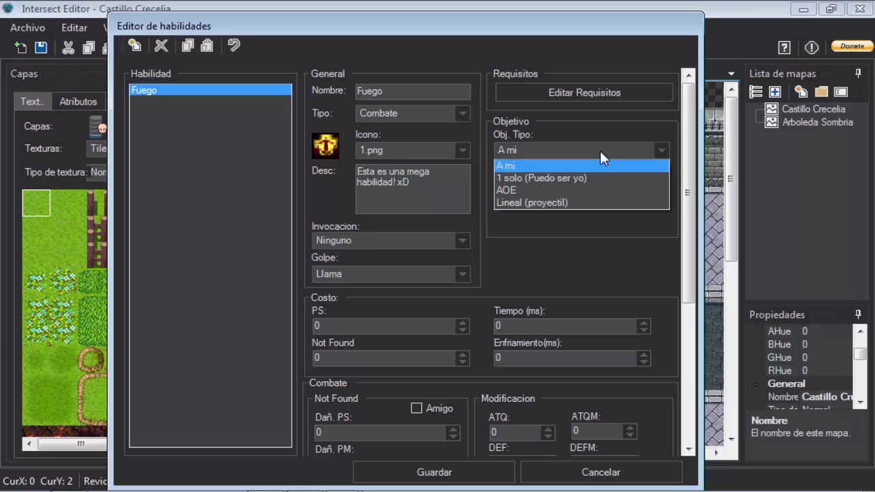
left_click(569, 178)
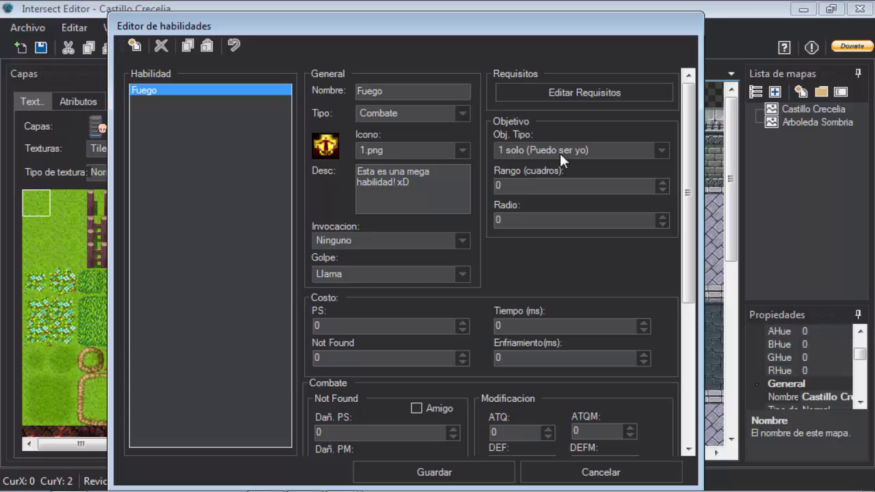
left_click(564, 149)
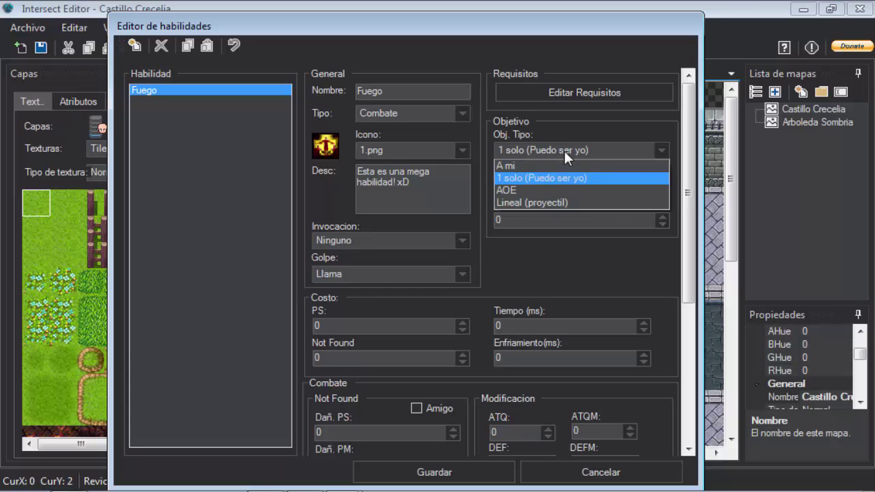
left_click(536, 190)
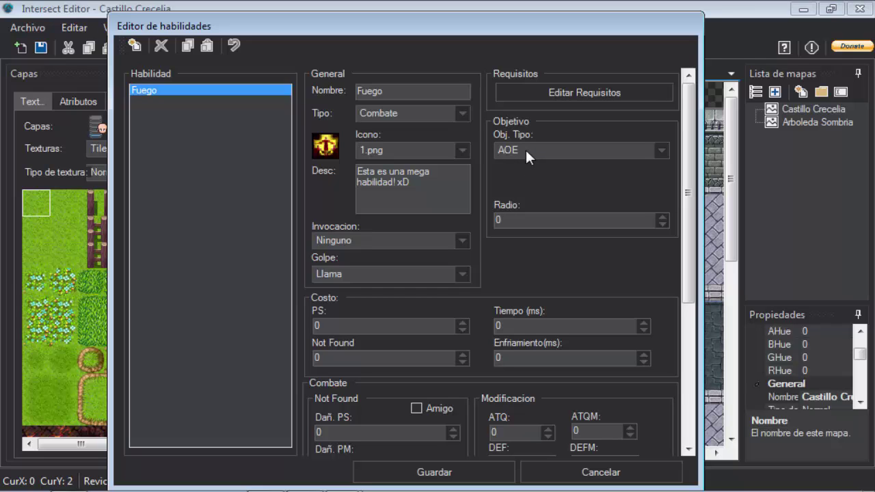
double_click(521, 219)
type("5")
Try the linear projectile type, then settle on '1 solo (Puedo ser yo)'
left_click(553, 146)
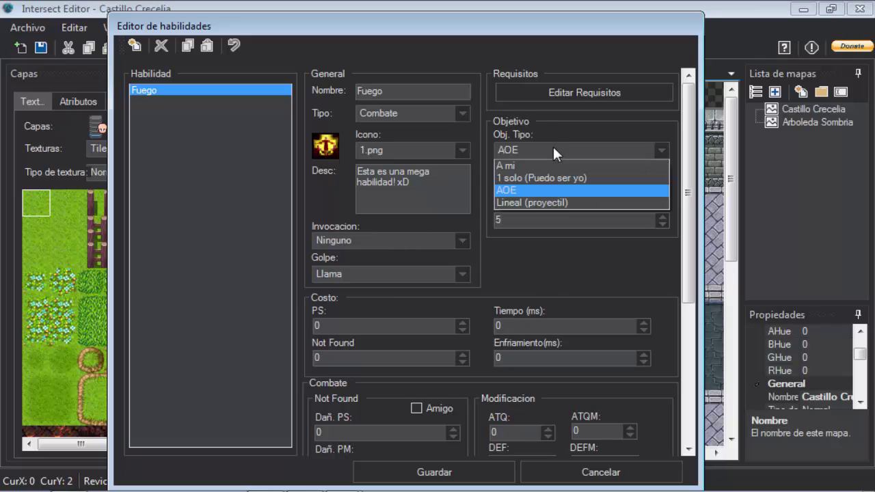
left_click(524, 202)
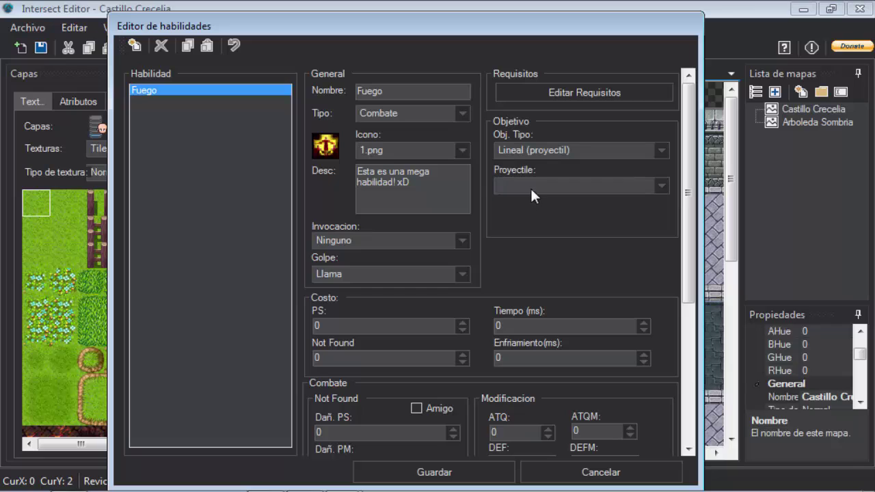
left_click(652, 181)
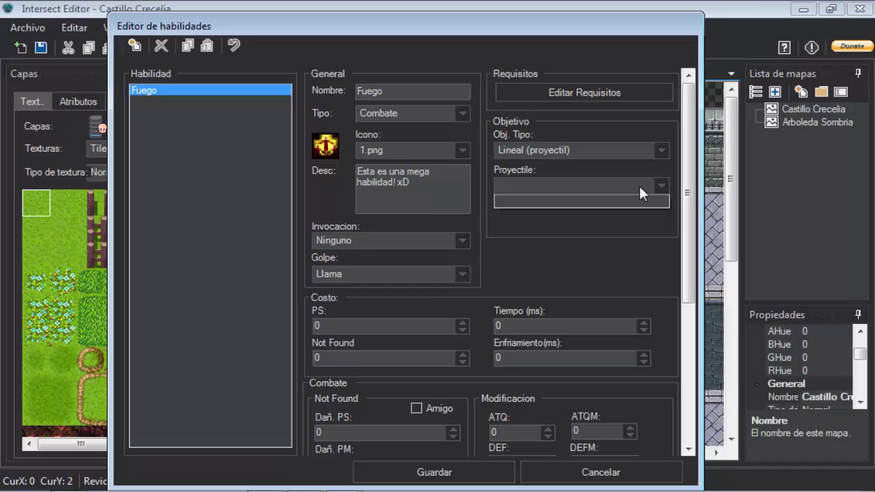
left_click(639, 184)
left_click(607, 143)
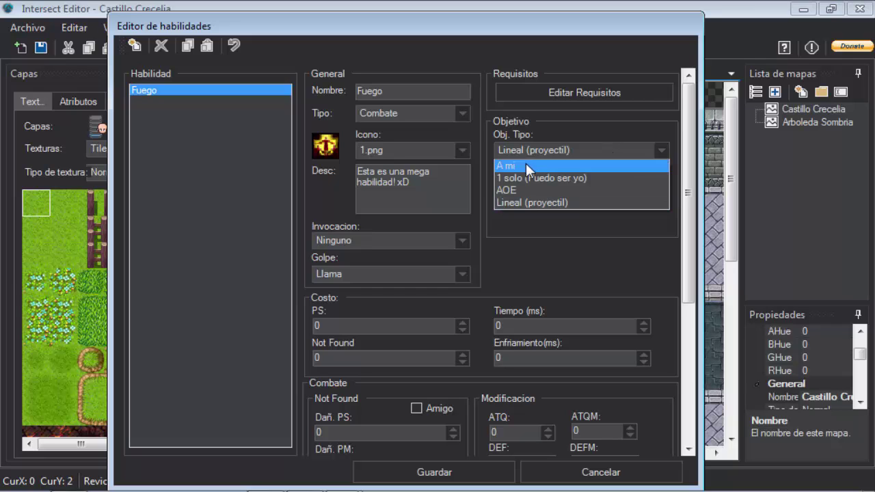
left_click(524, 164)
left_click(534, 151)
left_click(532, 179)
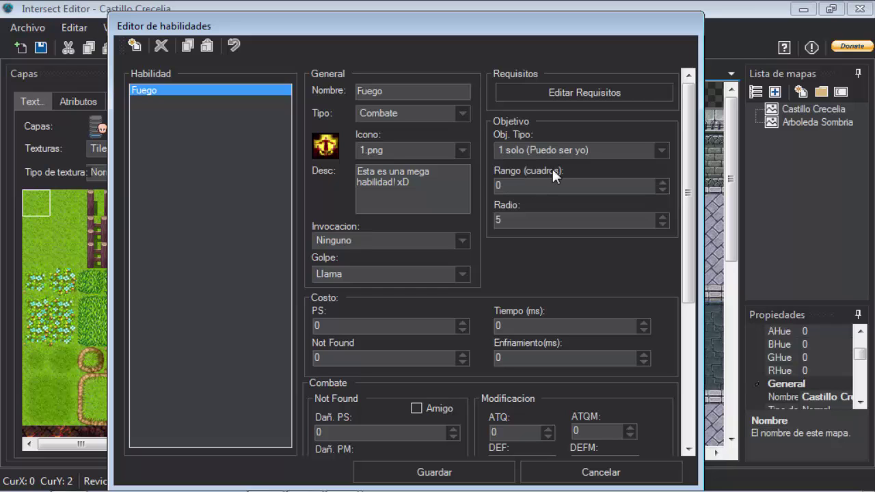
Set Fuego's range (Rango) and radius (Radio) both to 4
double_click(540, 185)
type("4")
double_click(513, 219)
type("4")
Set the Not Found cost to 5, leaving the PS cost unchanged
double_click(419, 325)
left_click(345, 327)
double_click(346, 359)
left_click(345, 357)
double_click(326, 356)
type("2")
key("BackSpace")
type("10")
double_click(329, 359)
type("5")
Set the cooldown (Enfriamiento) to 10000 ms, leaving cast time (Tiempo) at 0
double_click(511, 356)
double_click(518, 326)
left_click(520, 329)
double_click(521, 327)
type("10")
type("00")
left_click_drag(519, 327, 489, 321)
left_click(528, 326)
type("0")
double_click(507, 357)
key("BackSpace")
type("100")
type("00")
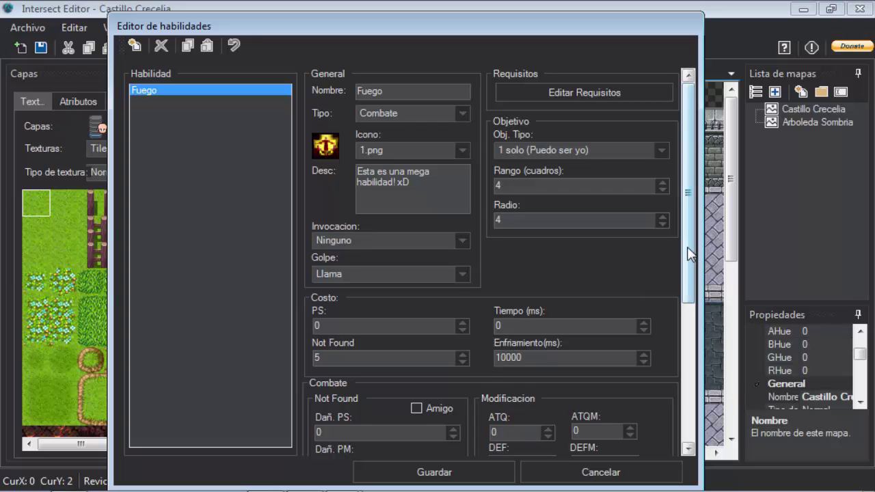
left_click_drag(689, 255, 680, 398)
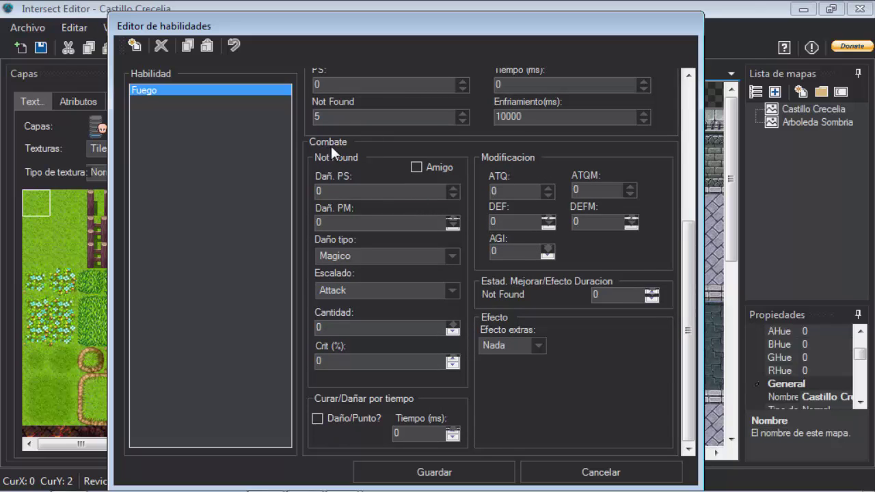
left_click(387, 192)
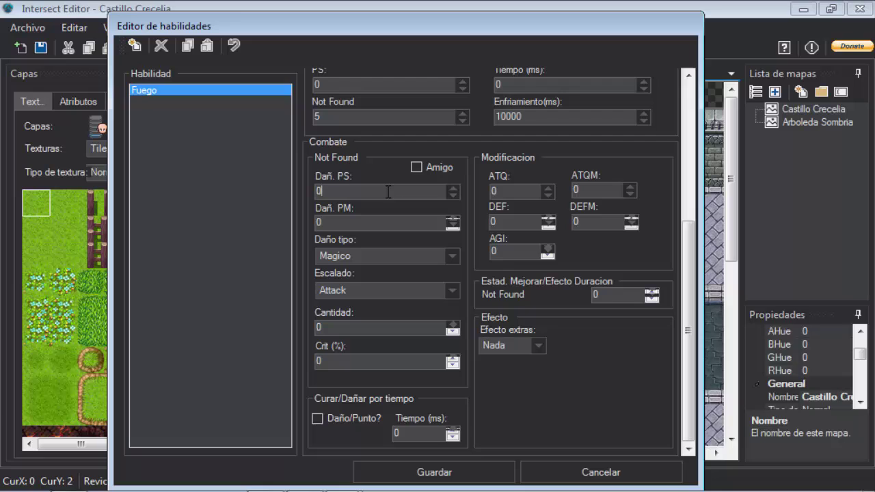
left_click(416, 167)
left_click(416, 167)
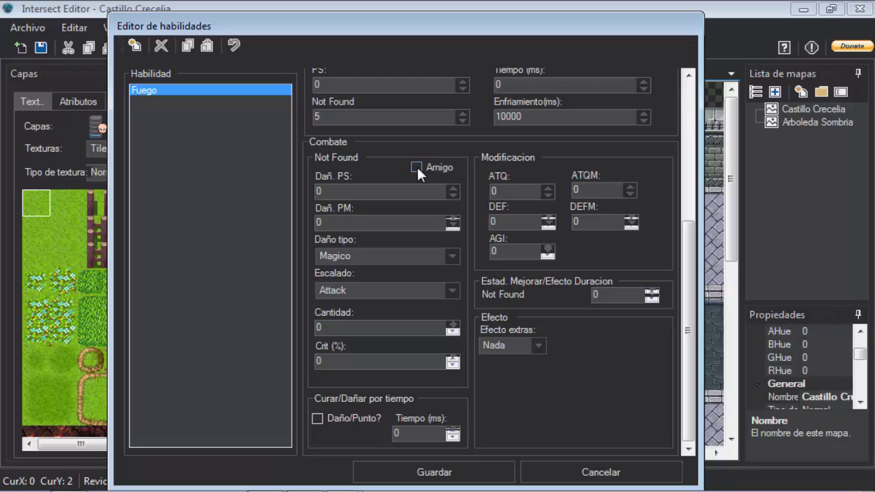
left_click(356, 192)
double_click(357, 194)
left_click(419, 190)
left_click(349, 226)
double_click(345, 192)
left_click(362, 194)
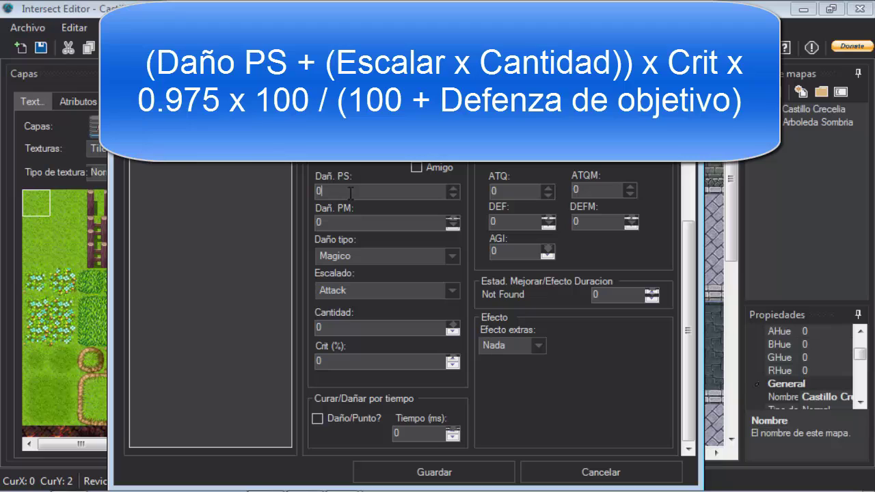
Set Fuego's damage type (Daño tipo) to Fisico
double_click(351, 193)
left_click(349, 193)
double_click(355, 191)
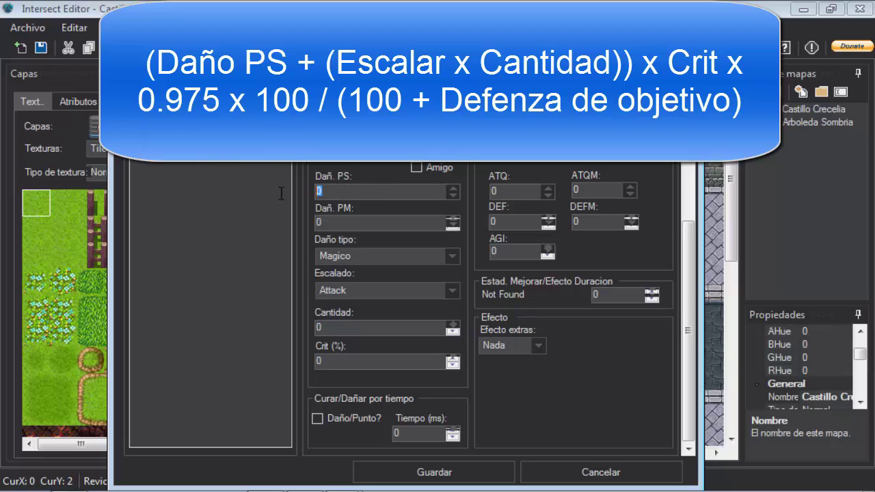
left_click(354, 192)
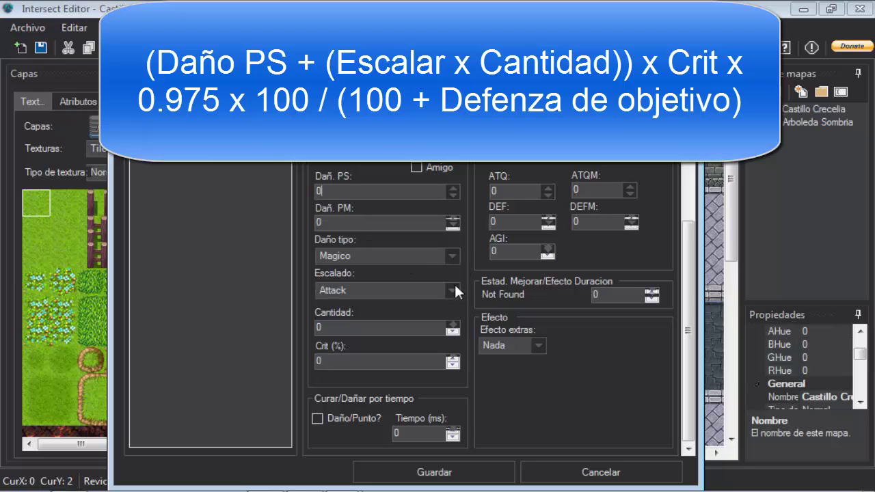
left_click(454, 255)
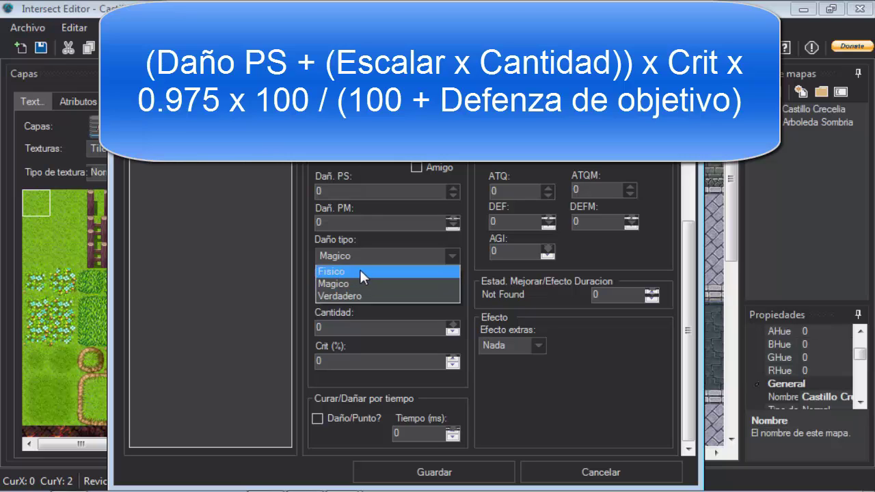
left_click(360, 271)
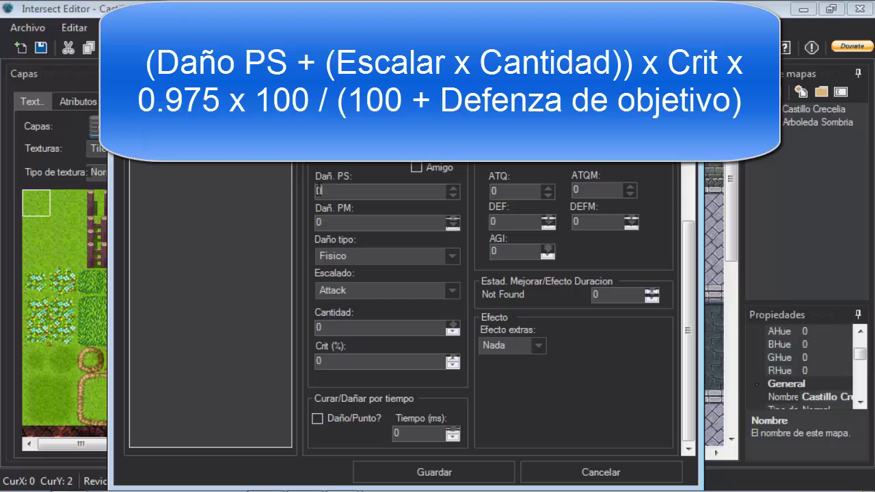
Keep Attack scaling with Cantidad 2, leaving PS damage and Crit at 0
left_click_drag(322, 190, 293, 192)
left_click(451, 290)
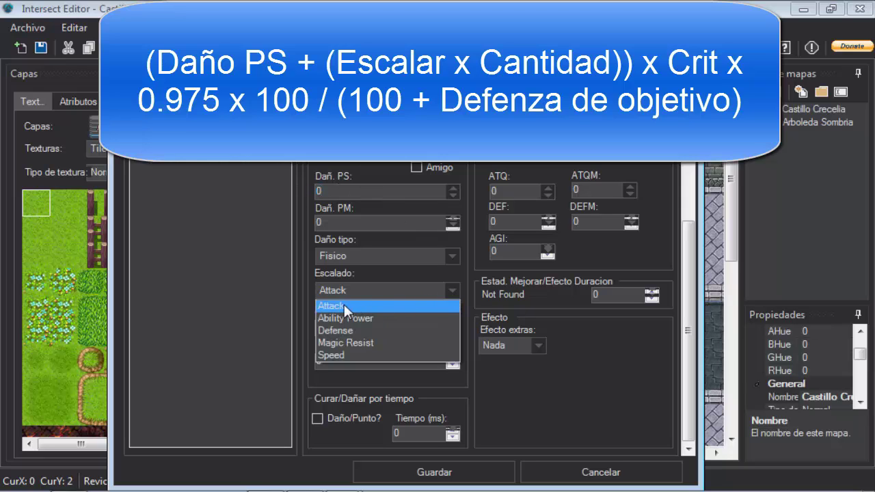
left_click(378, 304)
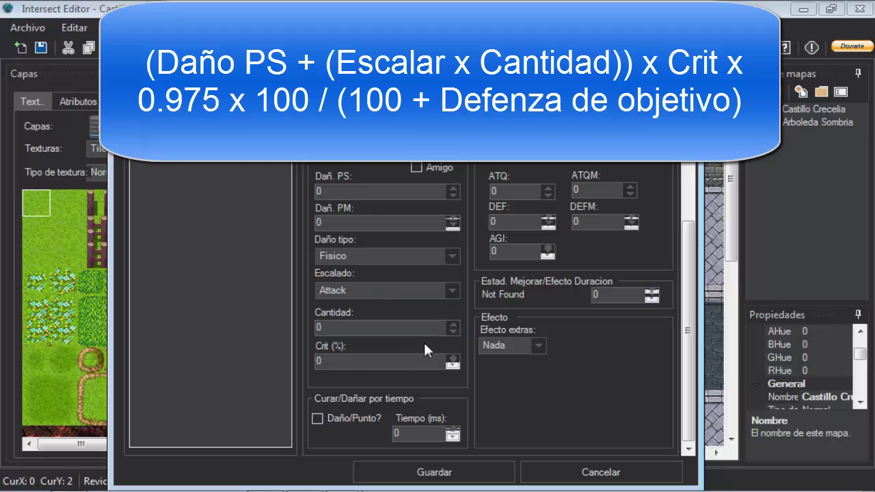
left_click(453, 324)
left_click(453, 324)
left_click_drag(345, 327, 308, 329)
left_click_drag(366, 362, 283, 354)
left_click(360, 362)
left_click_drag(417, 362, 309, 363)
left_click(359, 363)
left_click(400, 193)
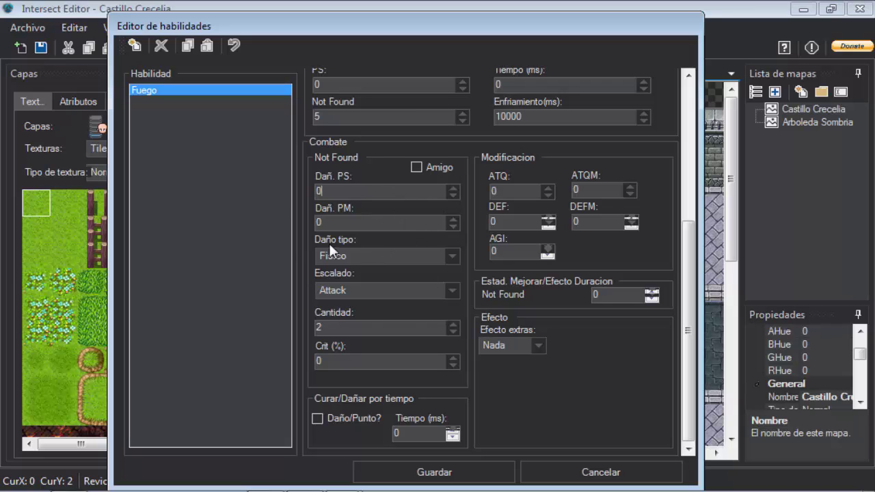
double_click(325, 194)
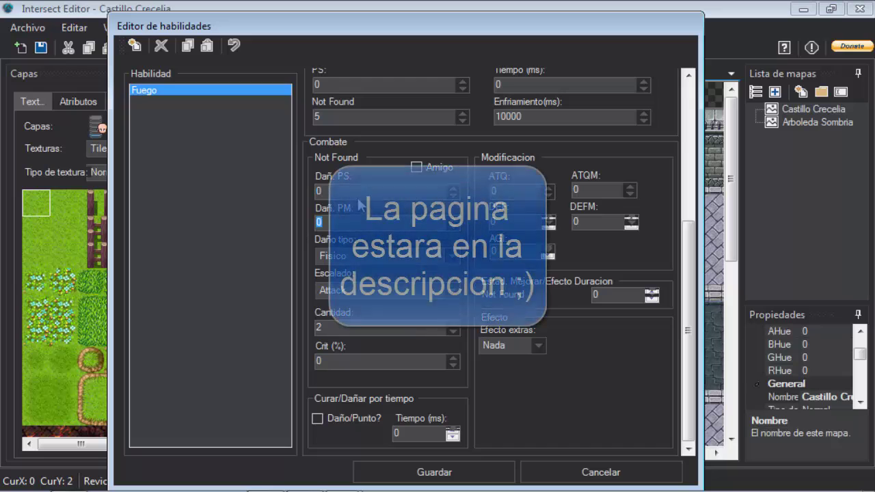
left_click(320, 222)
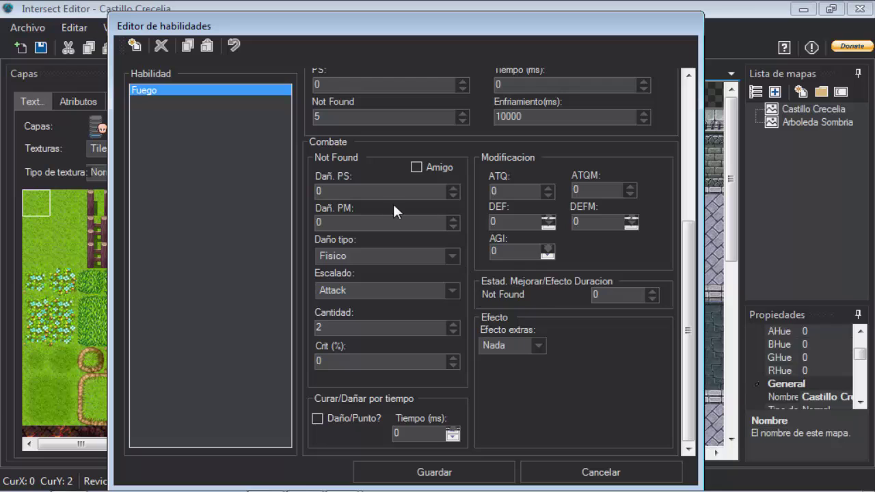
left_click(373, 193)
left_click(369, 227)
left_click(375, 192)
left_click_drag(360, 192, 279, 187)
left_click(357, 191)
left_click(421, 254)
left_click(400, 268)
left_click(397, 285)
left_click(369, 291)
left_click_drag(335, 329, 298, 326)
left_click(332, 327)
left_click(328, 361)
left_click(355, 327)
left_click_drag(340, 331, 283, 326)
left_click(518, 189)
double_click(509, 191)
left_click(516, 190)
double_click(506, 190)
type("-2")
left_click(547, 194)
left_click(547, 195)
left_click(547, 195)
left_click(547, 195)
left_click(547, 195)
left_click(547, 194)
double_click(546, 189)
left_click(547, 189)
double_click(547, 189)
double_click(547, 188)
left_click(546, 188)
left_click(547, 187)
left_click(547, 188)
left_click(547, 187)
left_click(547, 187)
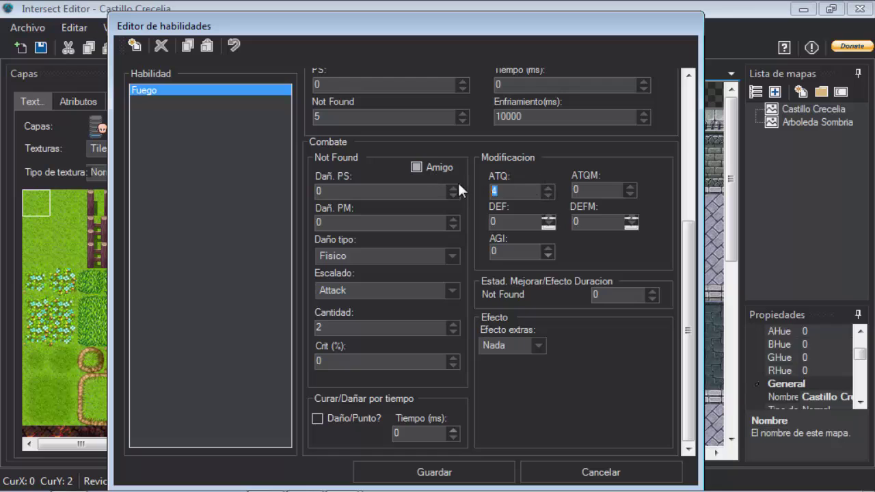
scroll(552, 195, "down", 2)
left_click(621, 298)
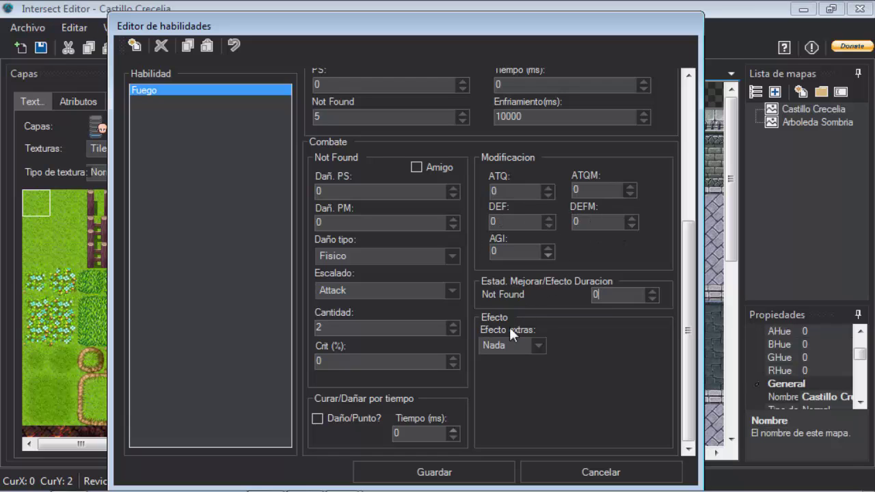
Try Fuego's extra effect as Trampa, Enlazar, Roba vida, then Transformar
left_click(537, 345)
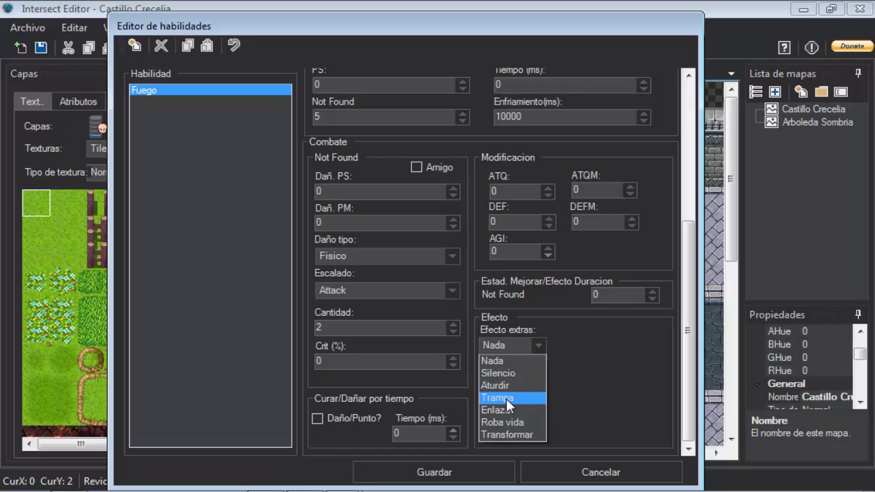
left_click(506, 398)
left_click(523, 342)
left_click(507, 413)
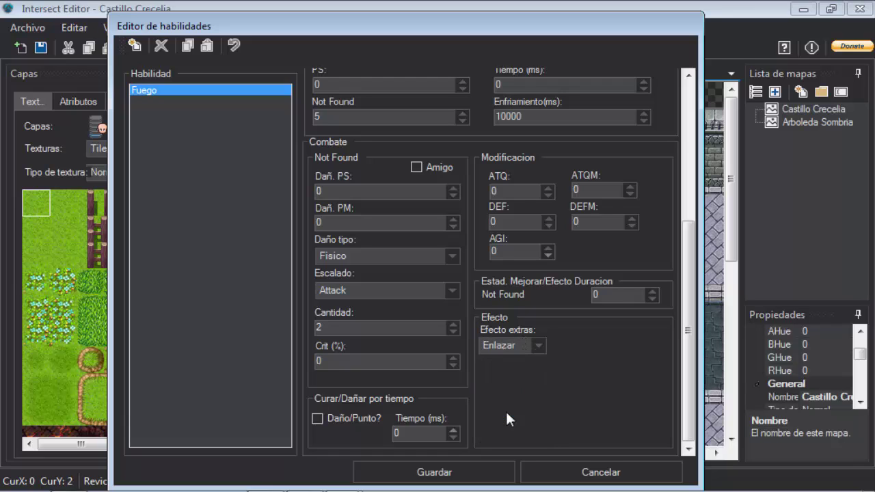
left_click(528, 344)
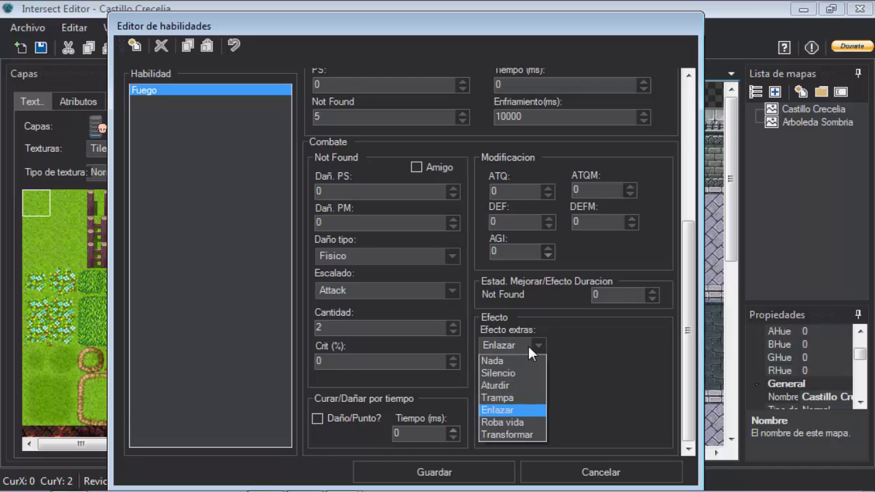
left_click(512, 421)
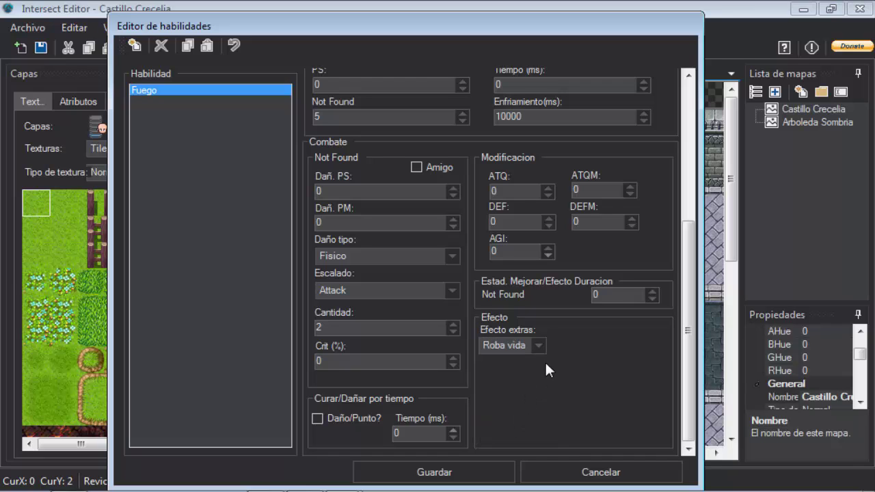
left_click(534, 344)
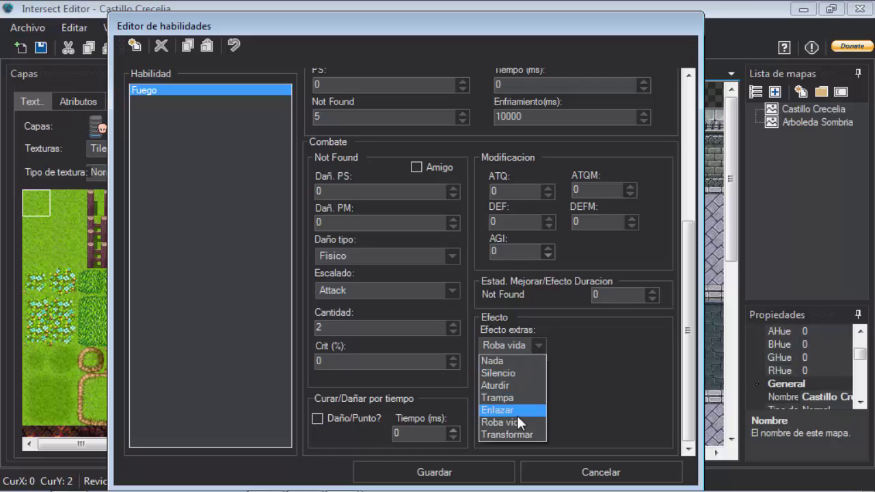
left_click(508, 435)
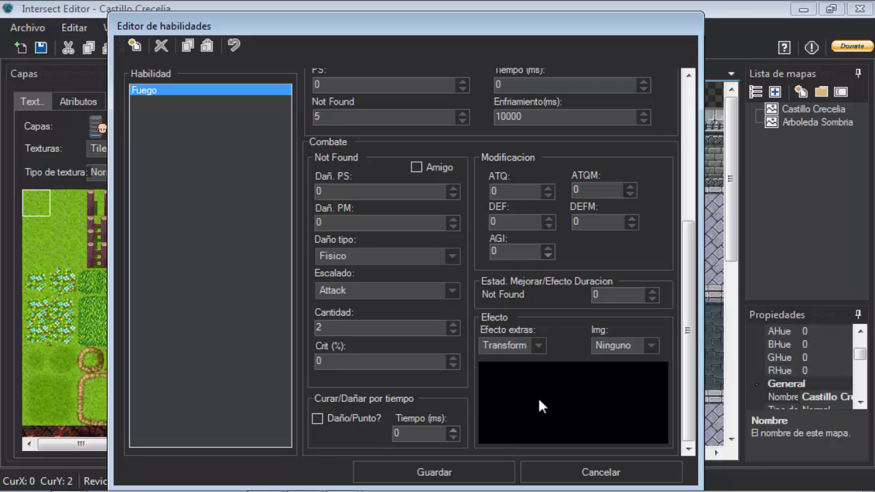
Pick a Transformar sprite image, then clear it back to Ninguno
left_click(642, 344)
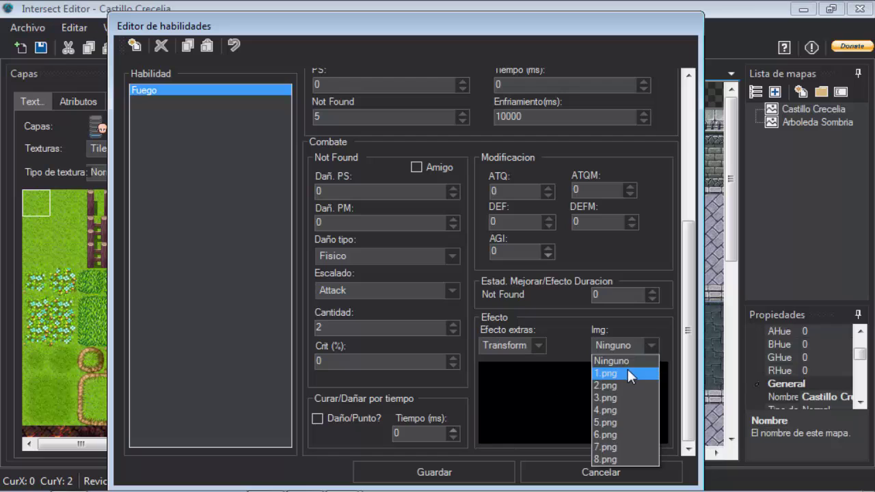
left_click(627, 369)
scroll(627, 367, "up", 2)
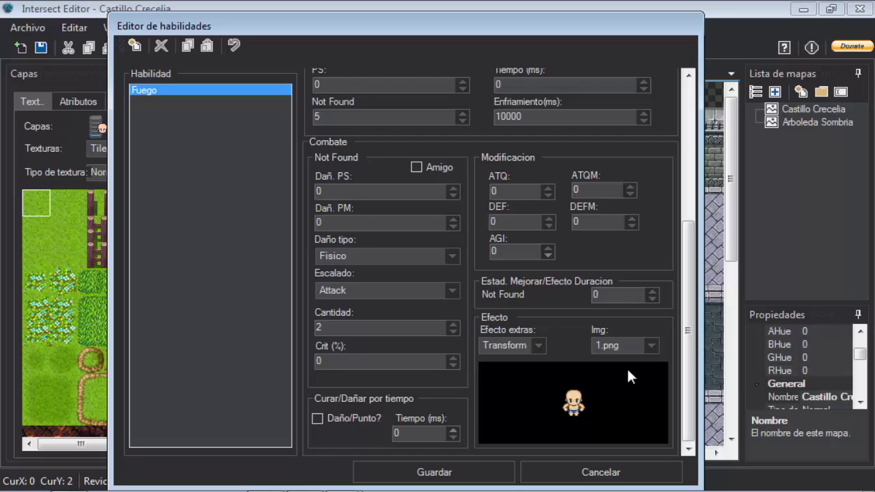
scroll(627, 367, "up", 1)
scroll(627, 367, "down", 2)
scroll(627, 367, "down", 3)
scroll(627, 367, "up", 3)
scroll(627, 367, "up", 1)
left_click(634, 350)
left_click(624, 360)
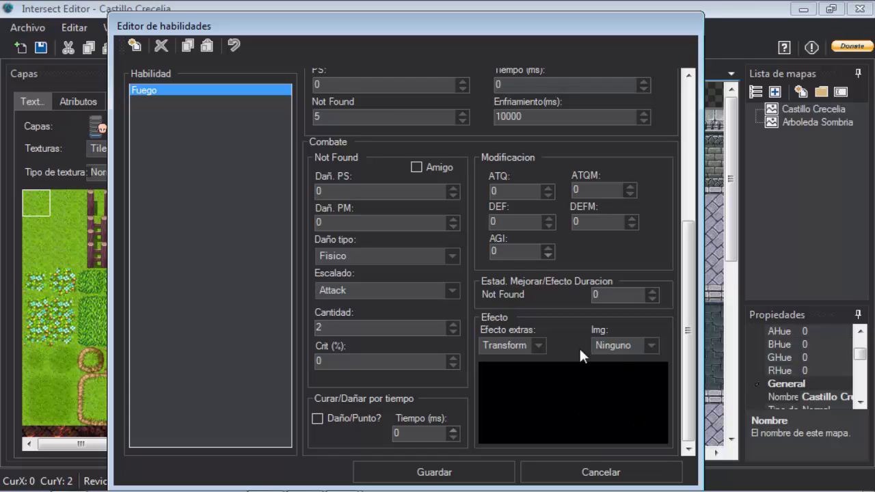
Reset the extra effect to Nada and save the Fuego skill
left_click(535, 341)
left_click(505, 359)
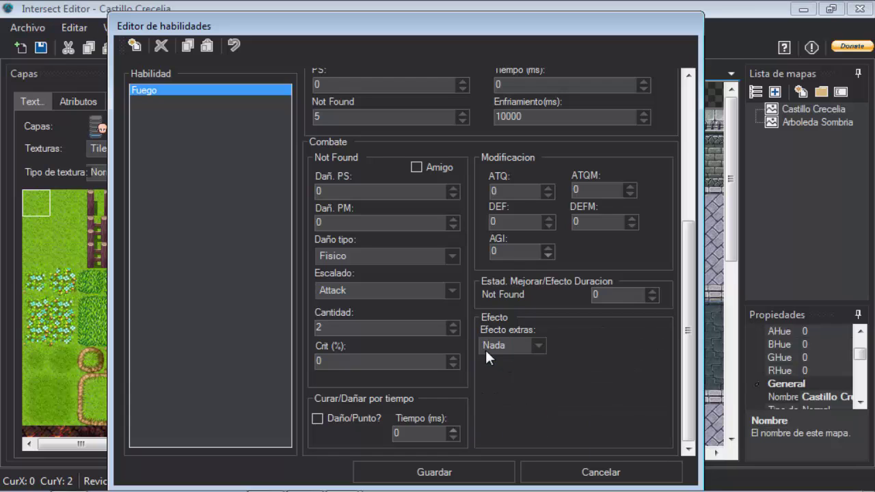
left_click(435, 472)
In the skills editor, add a new skill and name it Lineal
left_click(158, 28)
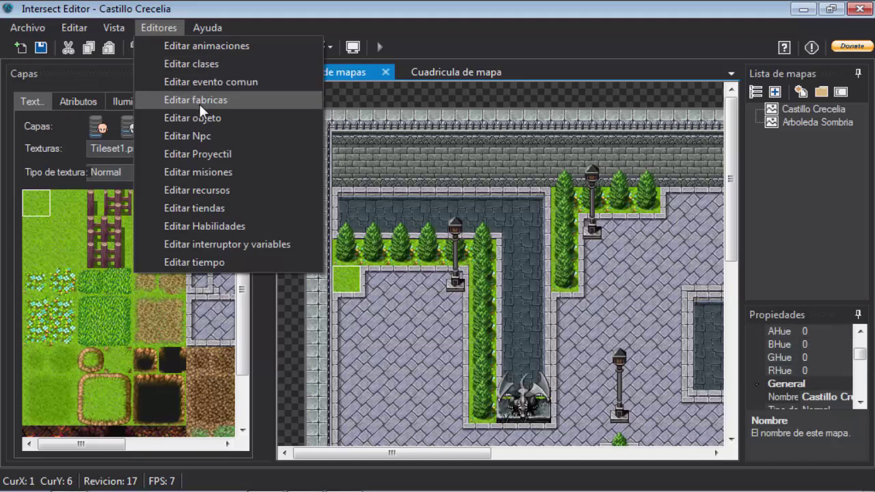
left_click(207, 225)
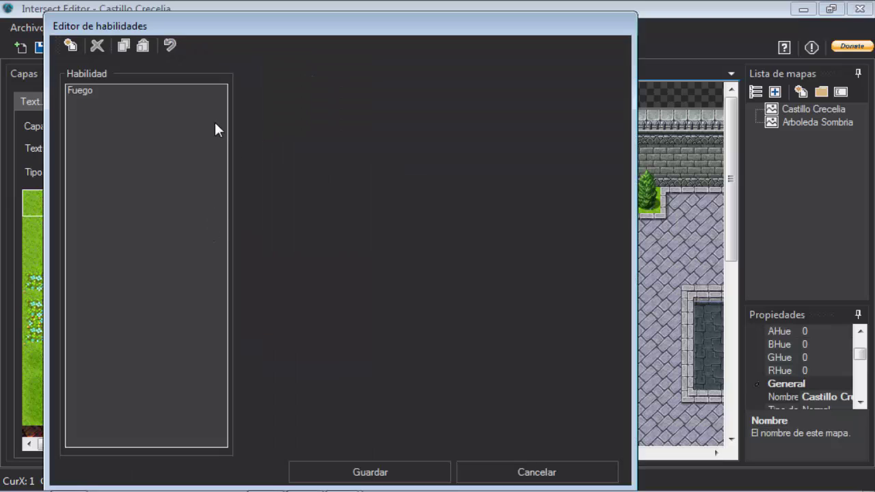
left_click(118, 90)
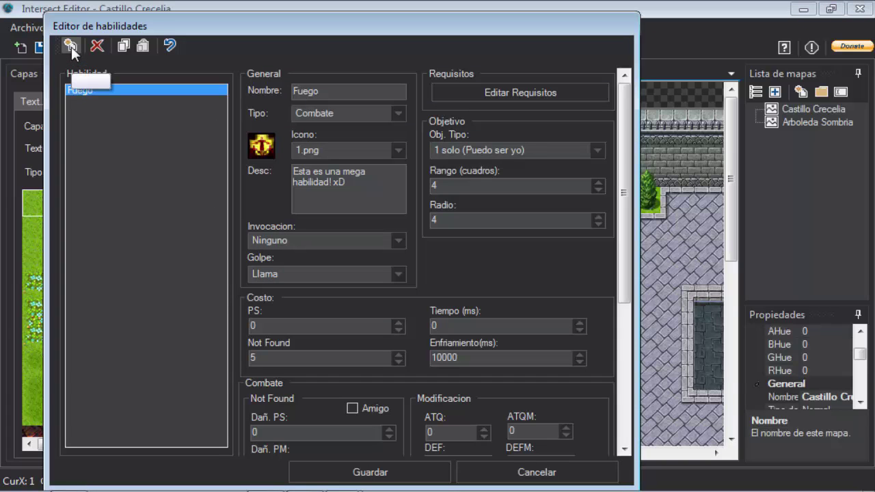
left_click(71, 47)
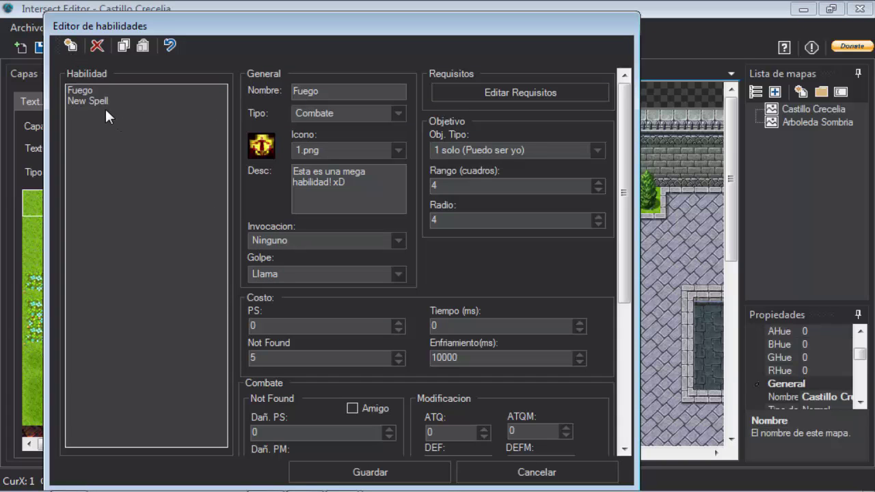
left_click(103, 101)
left_click_drag(352, 92, 274, 92)
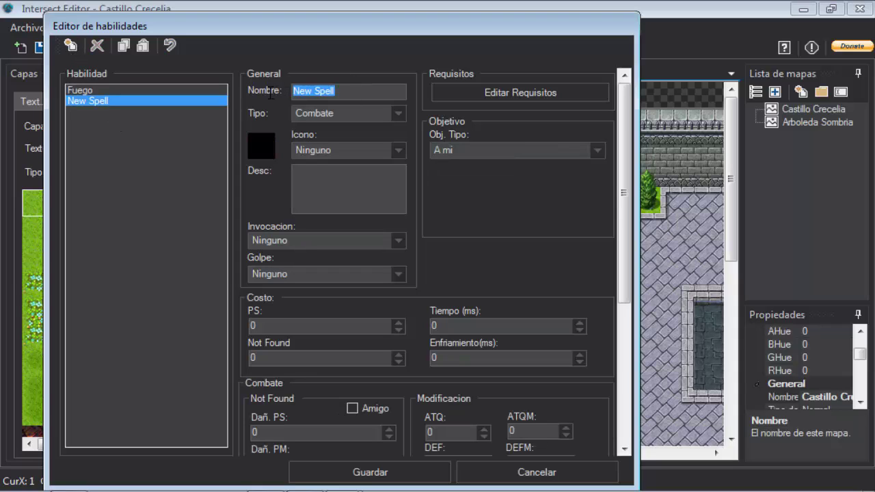
type("Lineal")
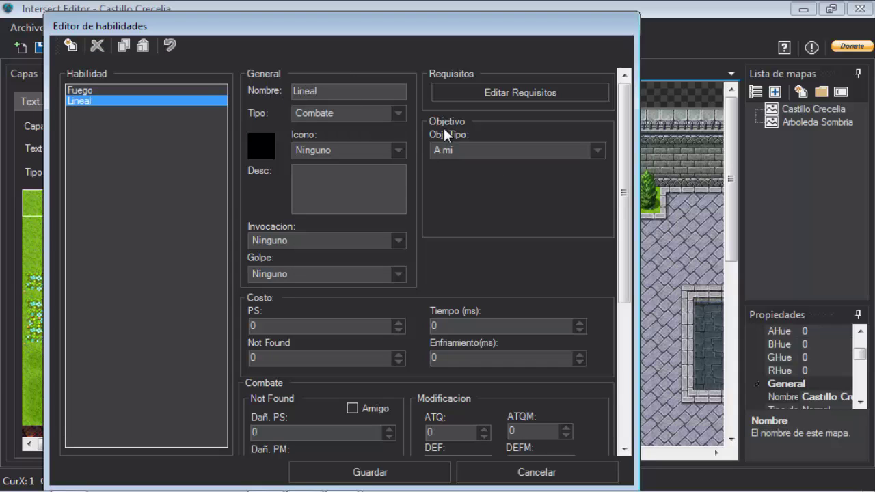
Keep type Combate, set icon 10.png and description 'Fuego lineal'
left_click(402, 113)
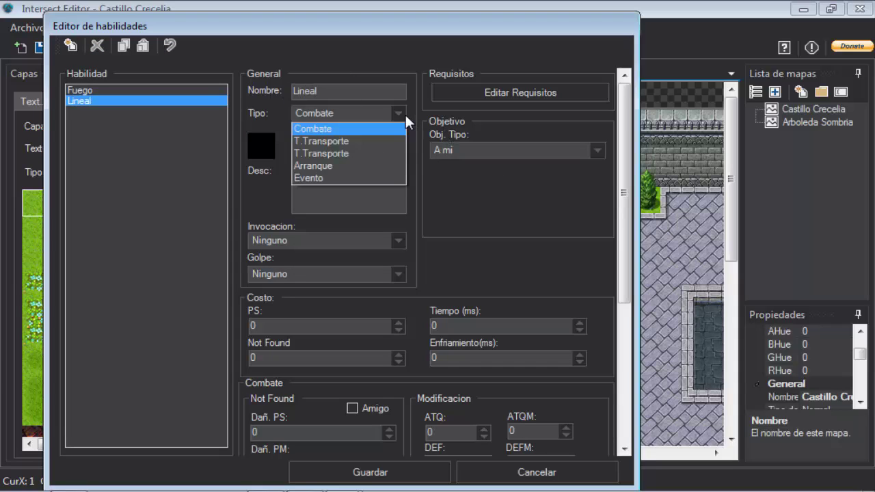
left_click(342, 129)
left_click(338, 156)
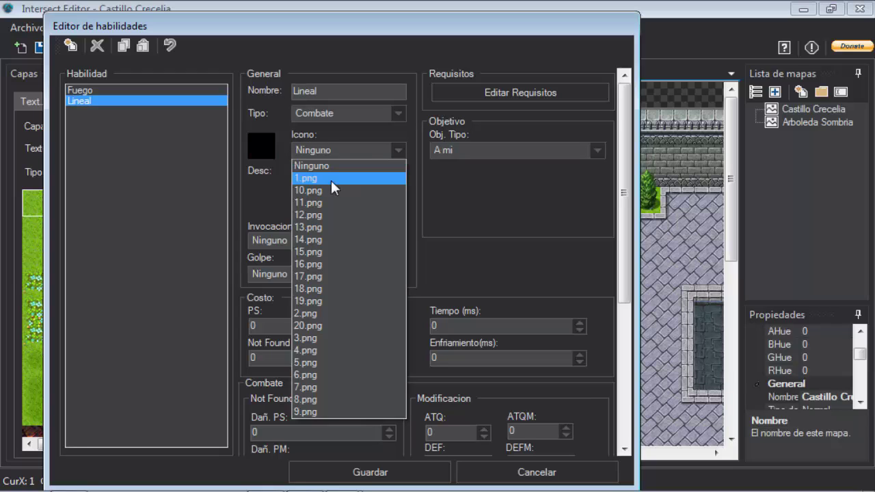
left_click(332, 180)
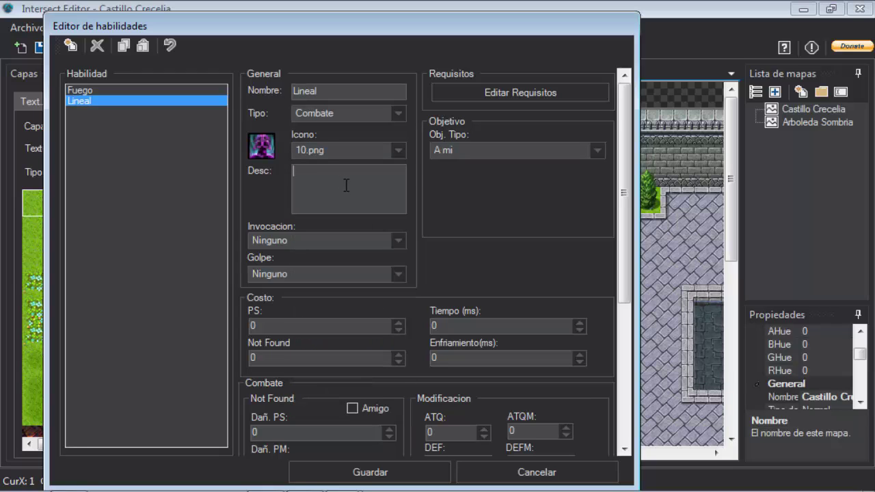
type("Fuego l")
type("ineal")
Leave the casting animation Ninguno and return the hit animation from Llama to Ninguno
left_click(403, 244)
left_click(395, 252)
left_click(389, 274)
left_click(343, 301)
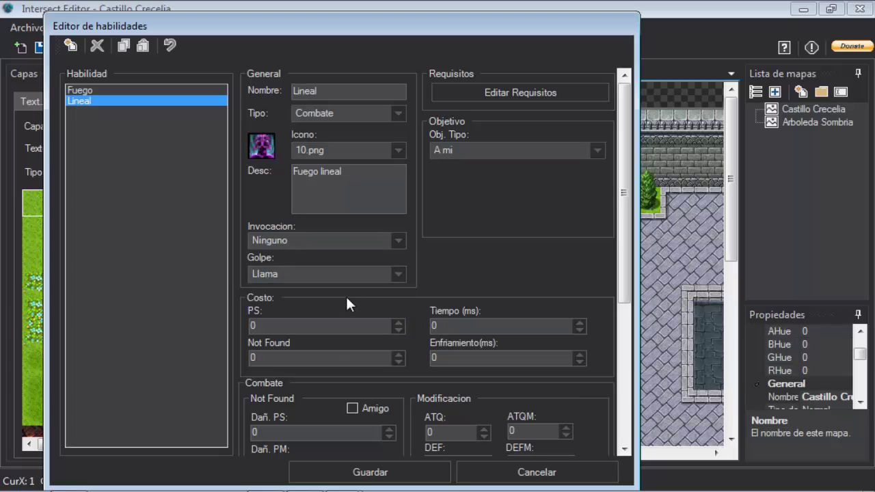
left_click(381, 276)
left_click(354, 288)
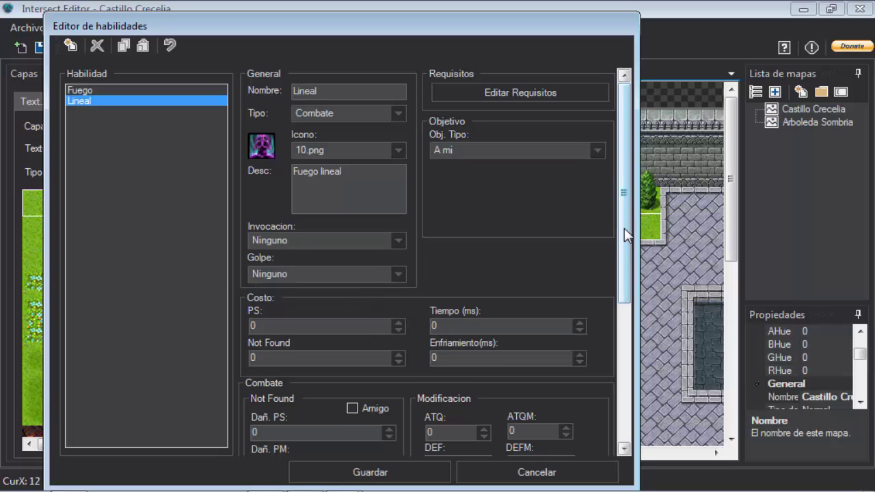
Set Lineal's cooldown to 5000 ms and target type to Lineal (proyectil)
left_click_drag(624, 230, 617, 351)
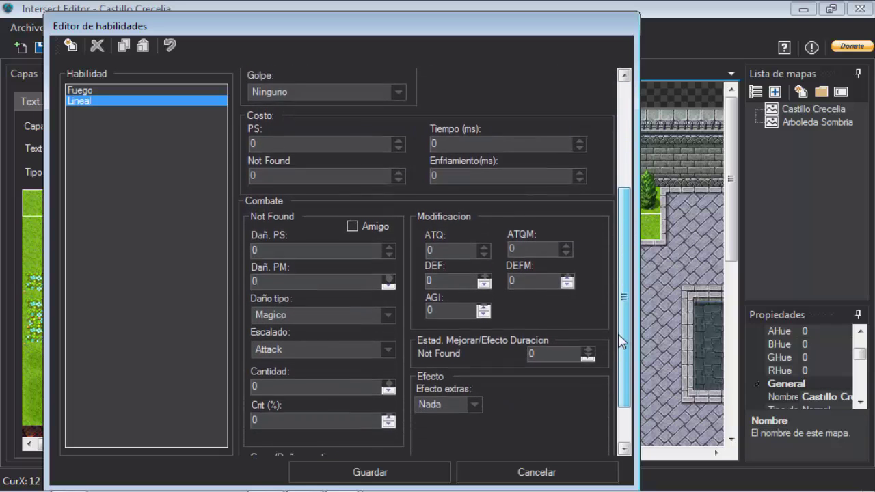
double_click(501, 157)
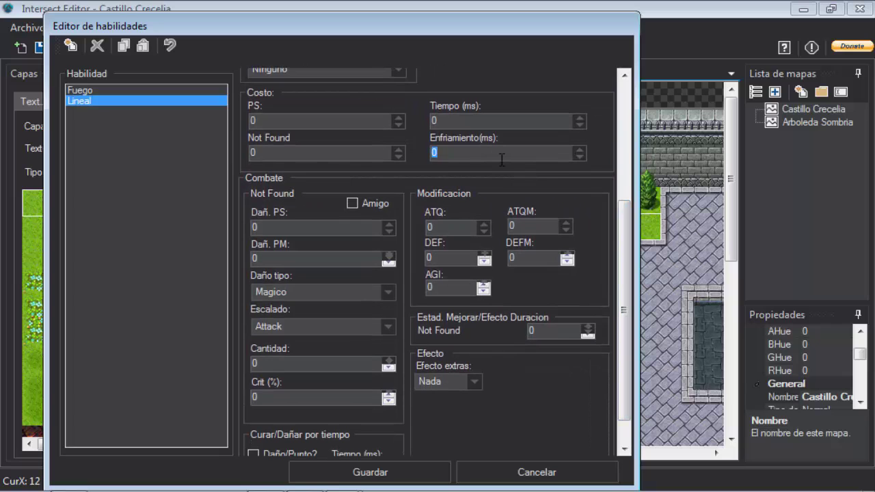
type("5000")
left_click_drag(622, 239, 622, 154)
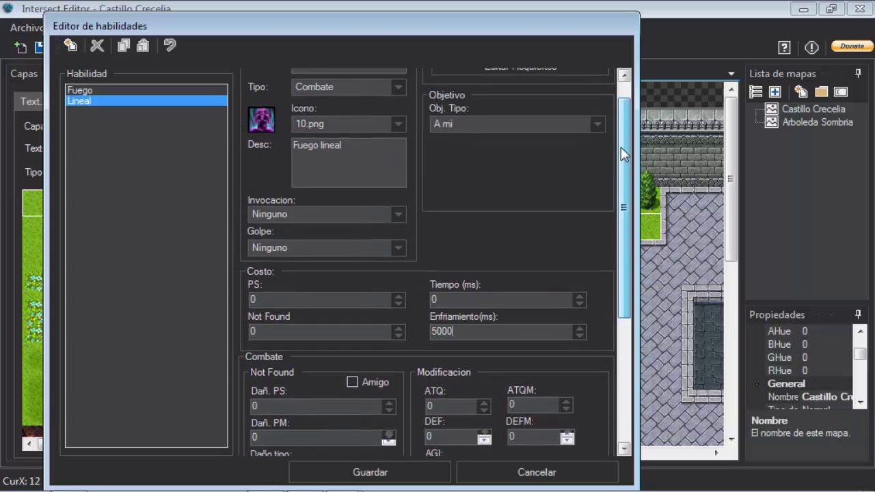
left_click(589, 120)
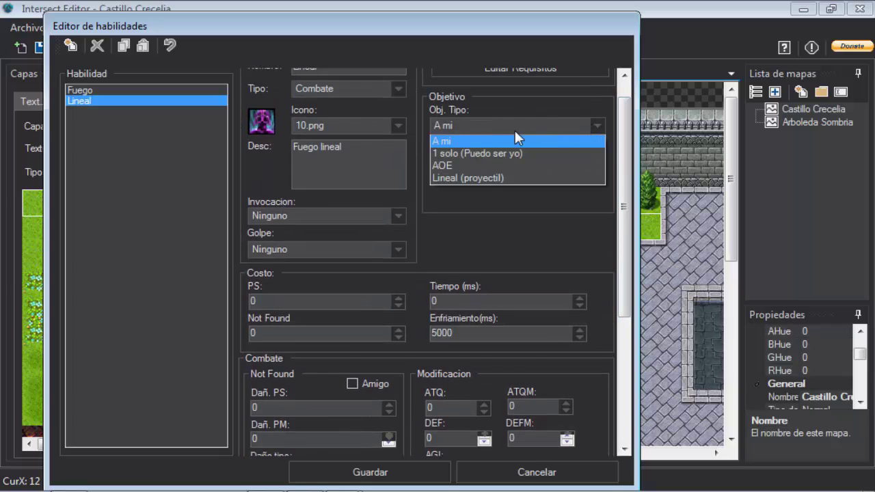
left_click(485, 178)
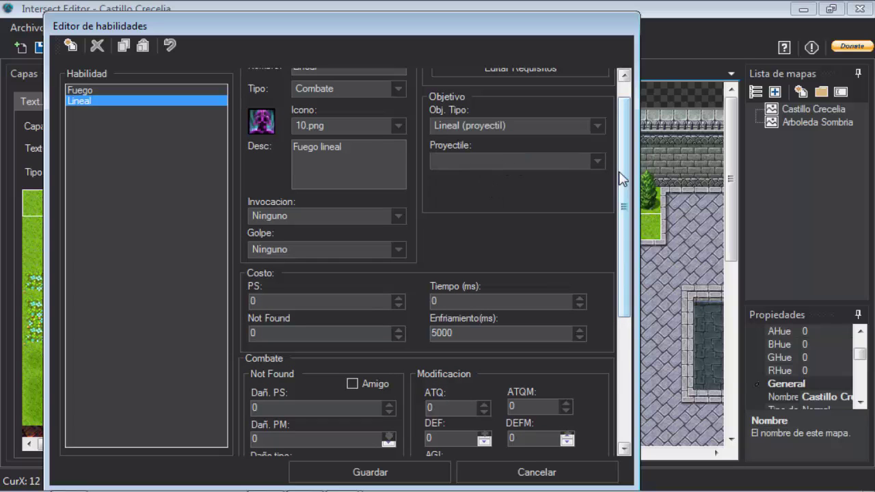
Adjust the Cantidad value, leaving it at 1
scroll(618, 232, "down", 3)
scroll(619, 231, "down", 2)
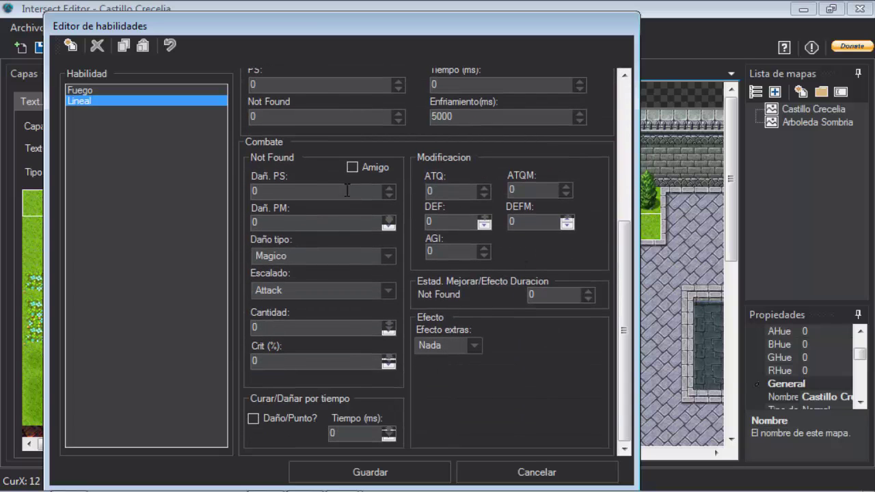
double_click(387, 324)
left_click(386, 330)
left_click_drag(312, 327, 247, 326)
left_click(265, 327)
Save Lineal, then create a new projectile named Bola de fuego
left_click(394, 474)
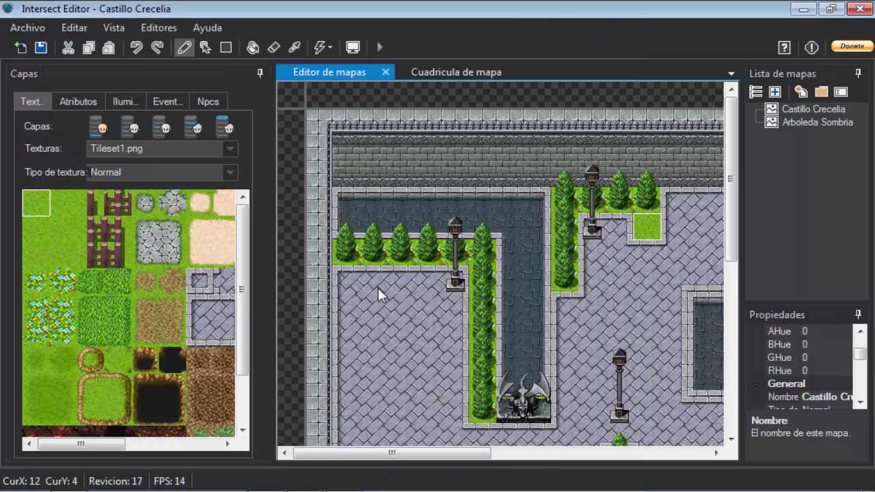
left_click(164, 29)
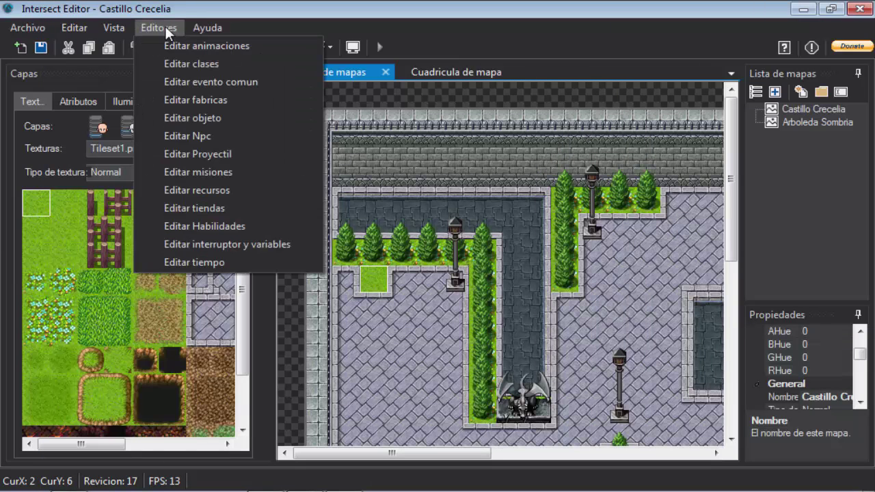
left_click(210, 155)
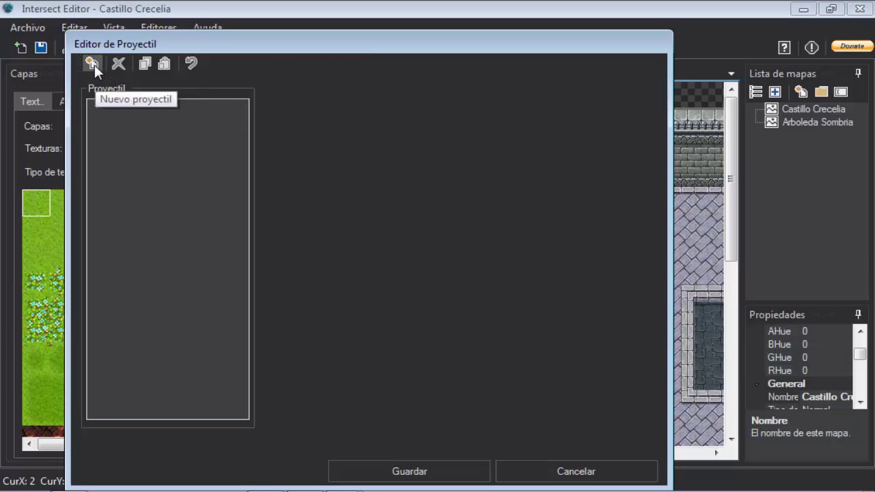
left_click(112, 105)
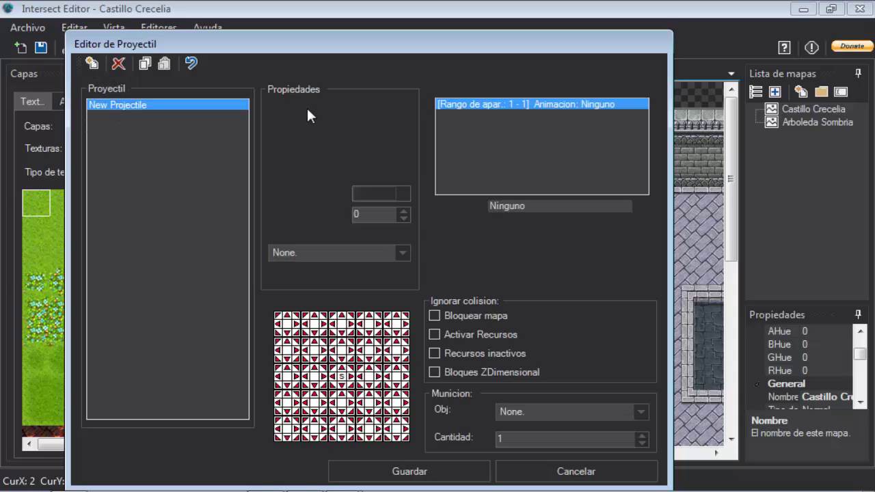
left_click_drag(371, 107, 286, 103)
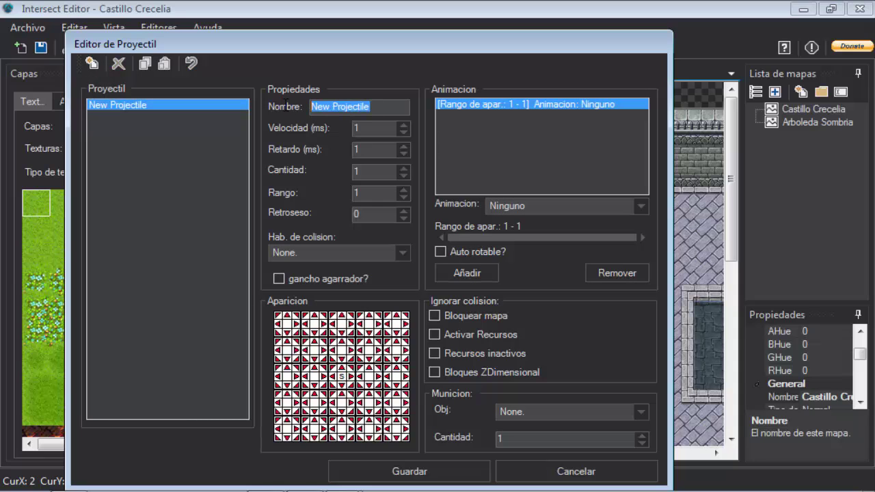
type("Bola de")
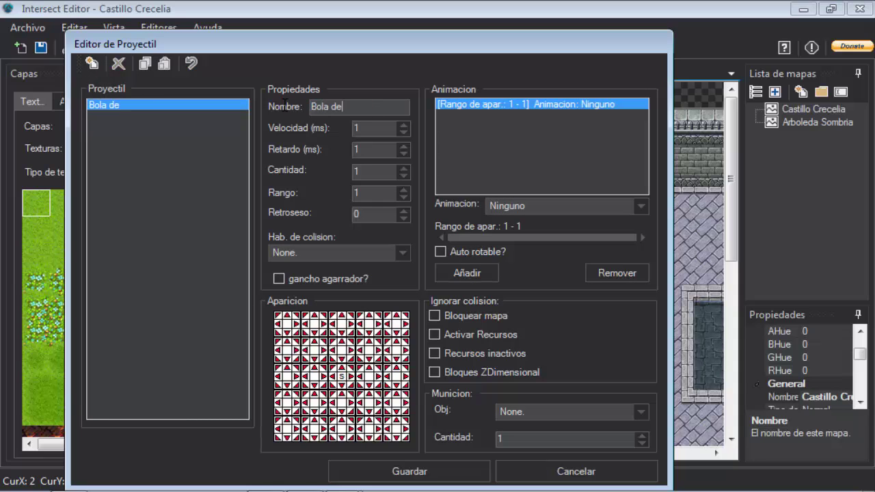
type(" fuego")
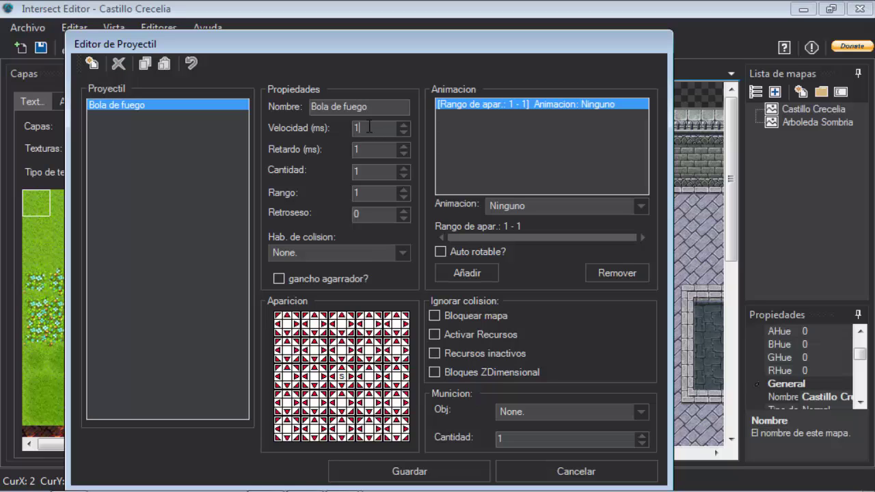
Set the projectile's range to 10 and speed to 1000 ms
double_click(369, 127)
double_click(364, 193)
type("1")
type("0")
double_click(368, 129)
type("1000")
Review delay, try knockback 3 then restore 0, and keep collision skill None
left_click(369, 171)
double_click(368, 150)
left_click(372, 214)
triple_click(404, 209)
triple_click(404, 218)
left_click(402, 252)
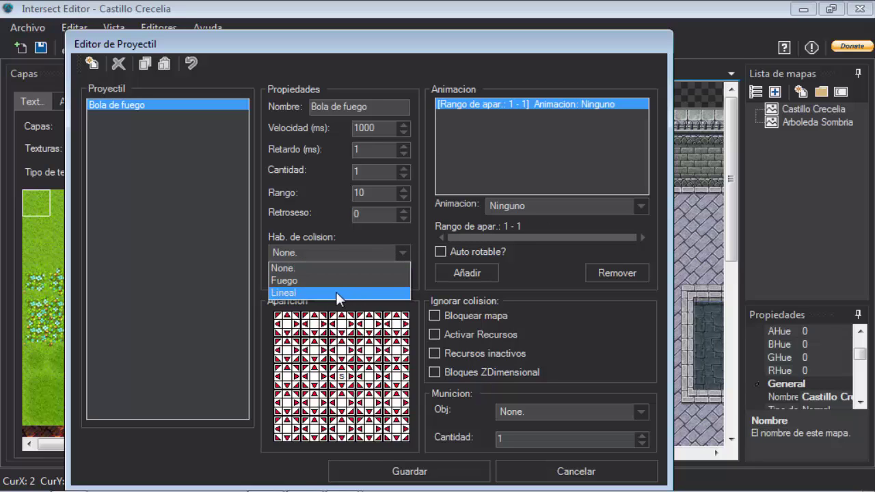
left_click(403, 252)
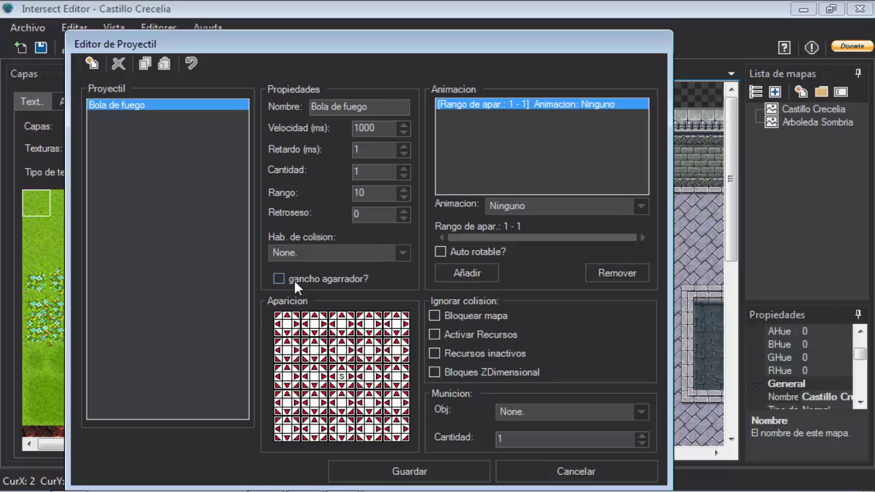
Set an upward spawn from centre and the Llama animation, then save Bola de fuego
left_click(340, 367)
left_click(576, 207)
left_click(527, 232)
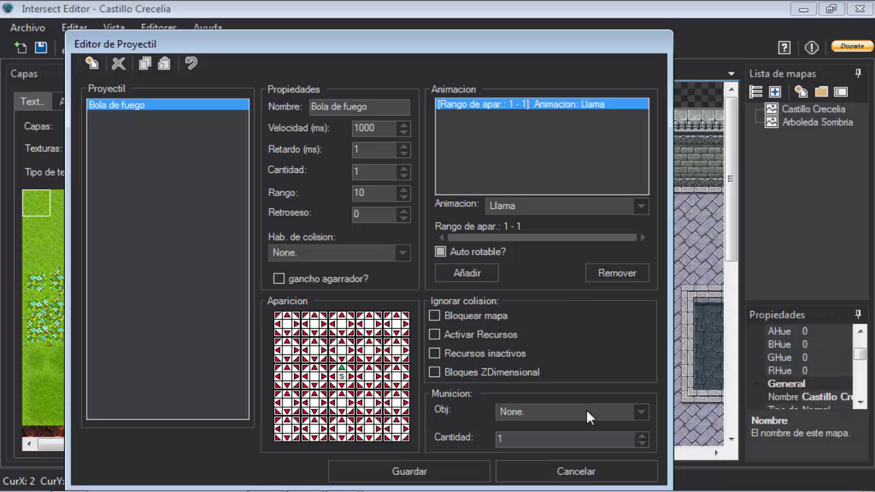
left_click(414, 472)
In the skill editor, set Lineal's projectile to Bola de fuego and save
left_click(164, 27)
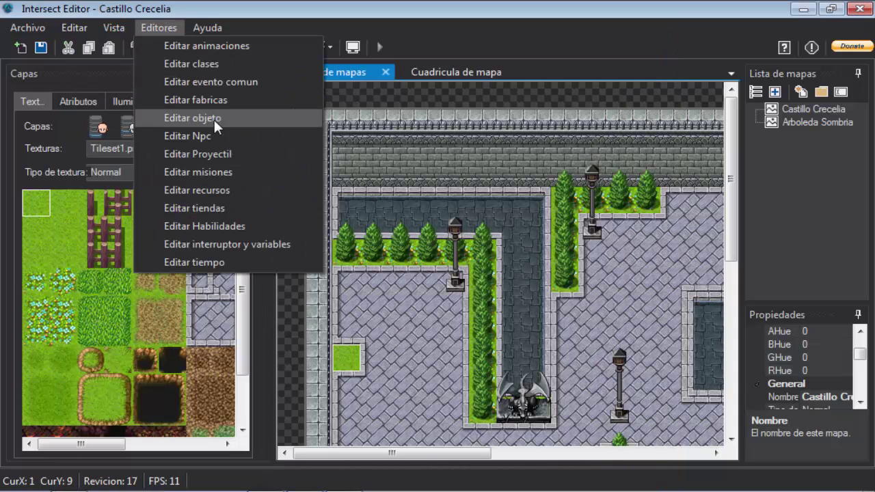
left_click(213, 226)
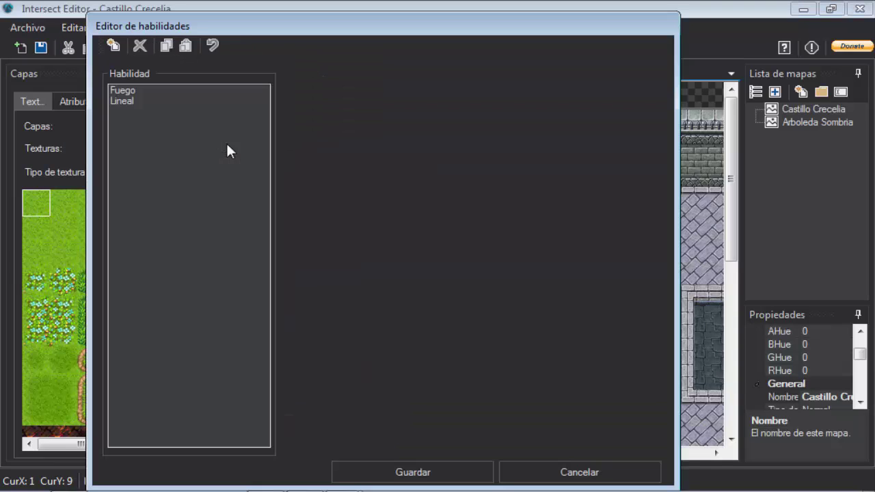
left_click(153, 101)
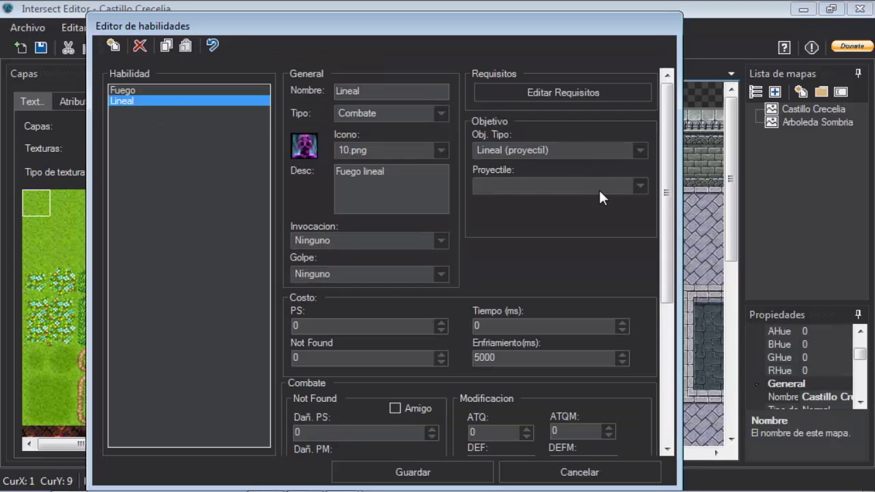
left_click(599, 187)
left_click(529, 201)
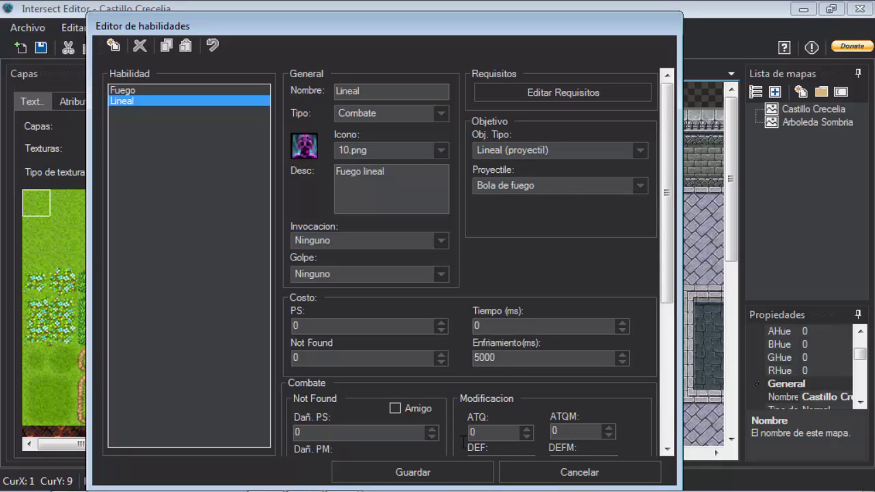
left_click(437, 472)
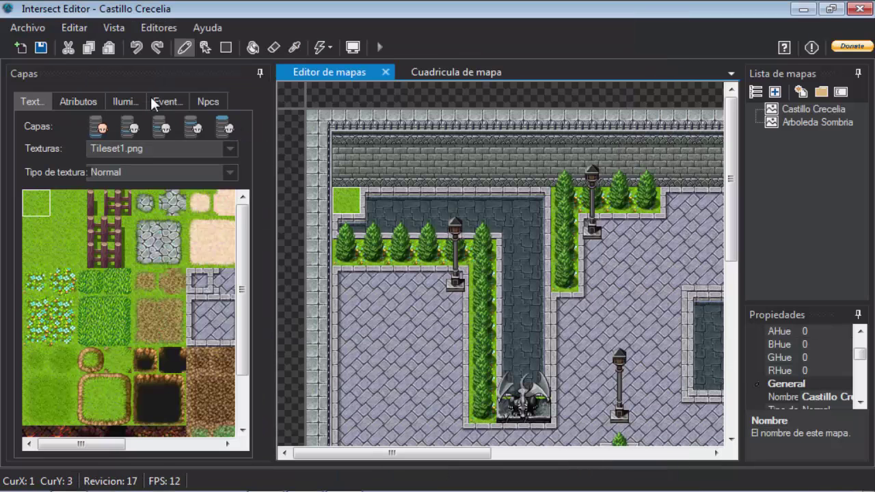
Open the Herrero event and add a Mostrar Texto command reading 'Te enseñe 2 habilidades'
left_click(176, 101)
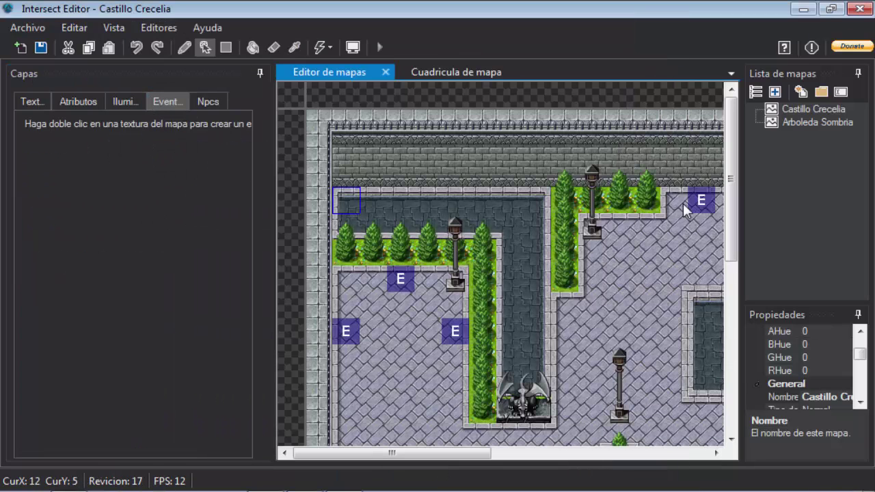
double_click(699, 204)
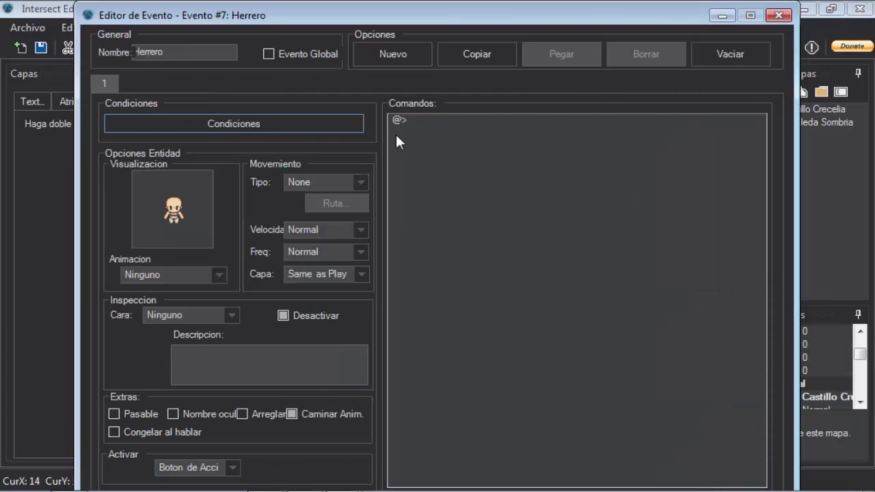
left_click(446, 121)
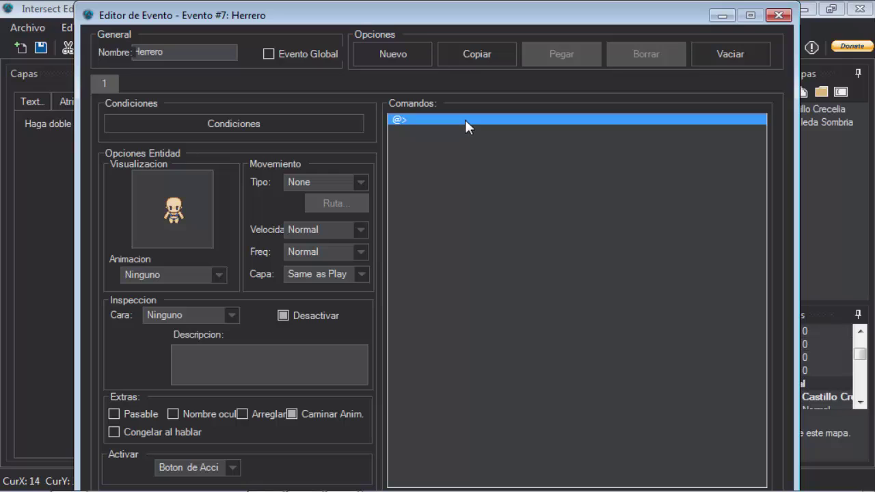
double_click(465, 121)
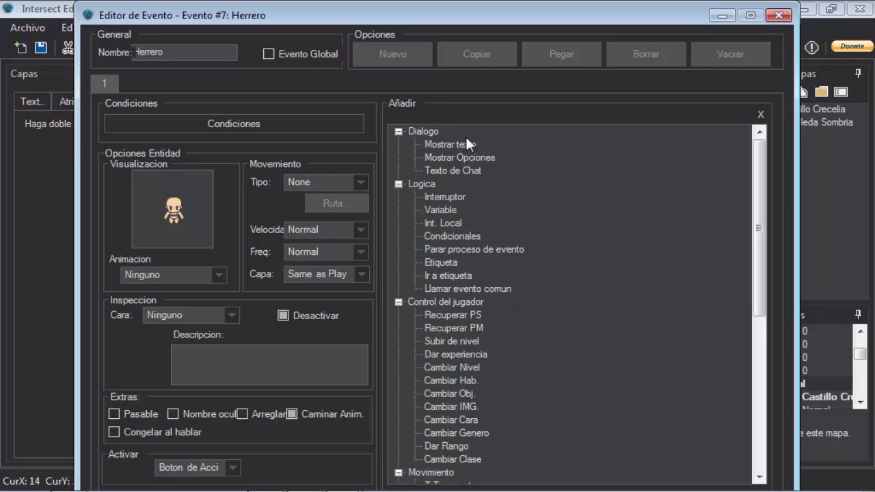
double_click(461, 144)
type("G")
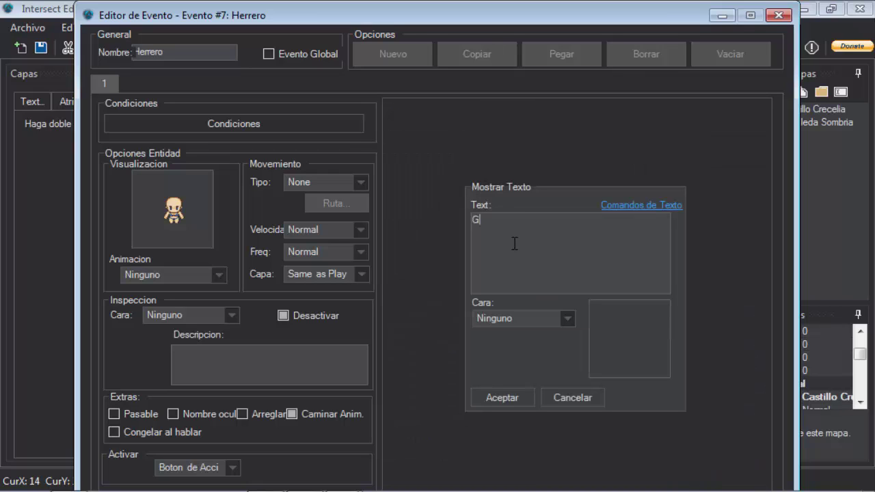
key("BackSpace")
type("Te enseñe")
type(" 2 habilidade")
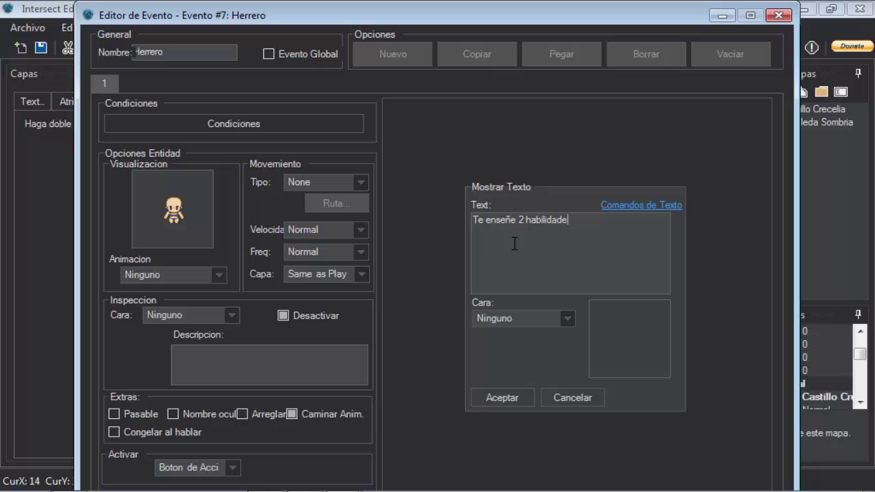
type("s")
left_click(503, 395)
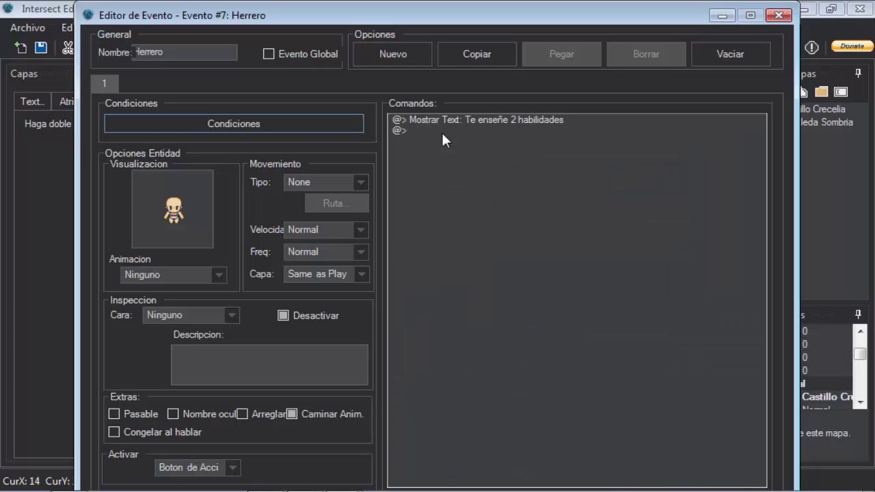
double_click(422, 127)
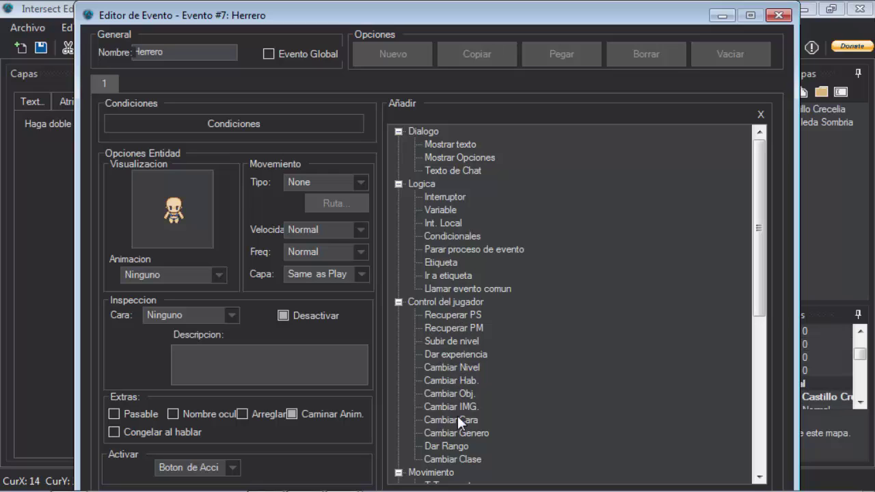
Add a Cambiar Hab. command that adds the Fuego skill
double_click(453, 381)
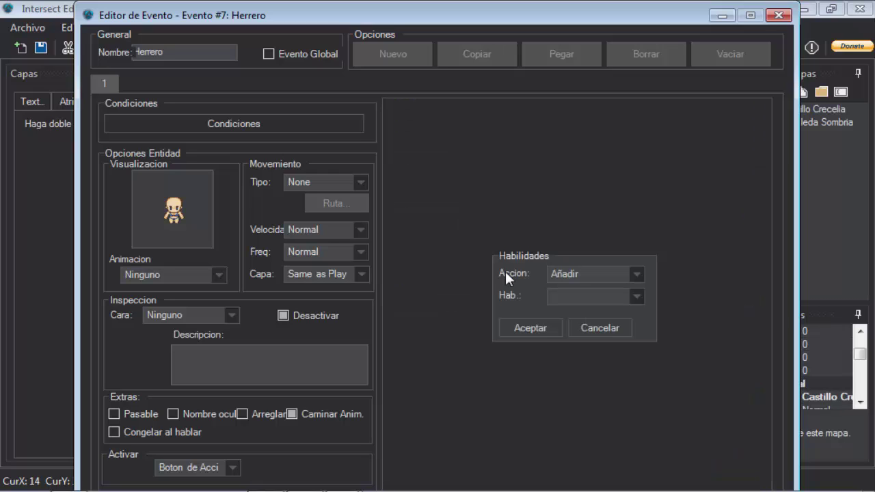
left_click(619, 272)
left_click(616, 271)
left_click(615, 294)
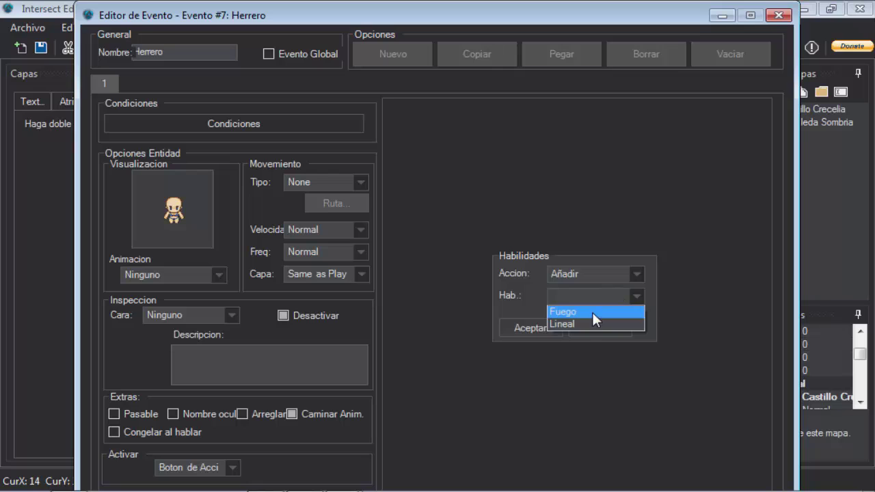
left_click(592, 312)
left_click(551, 330)
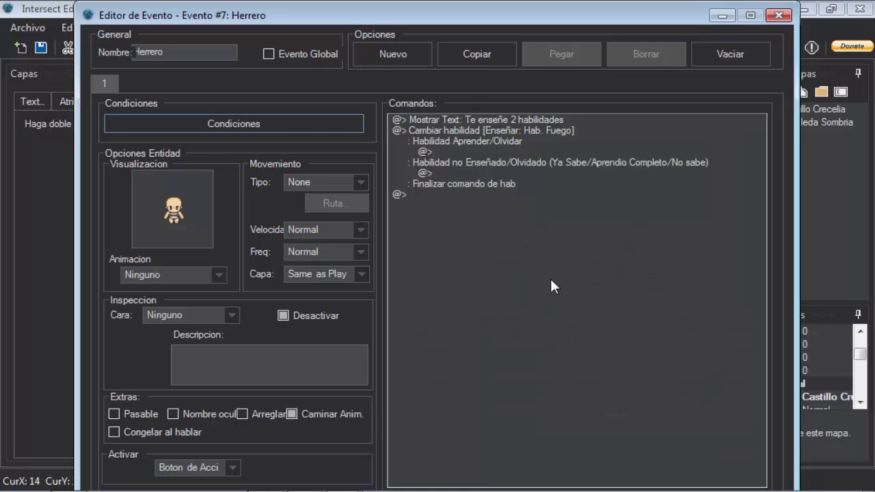
Add a second Cambiar Hab. command teaching Lineal, then close the event editor
double_click(422, 194)
double_click(453, 379)
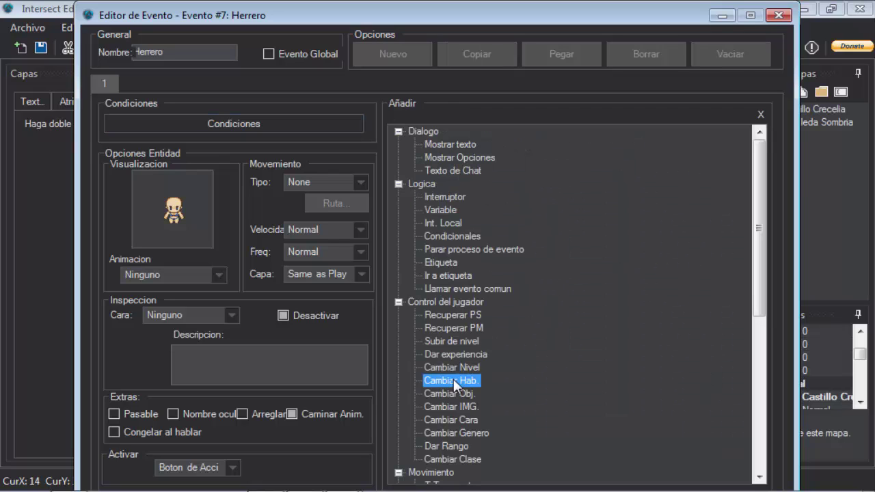
left_click(614, 296)
left_click(582, 322)
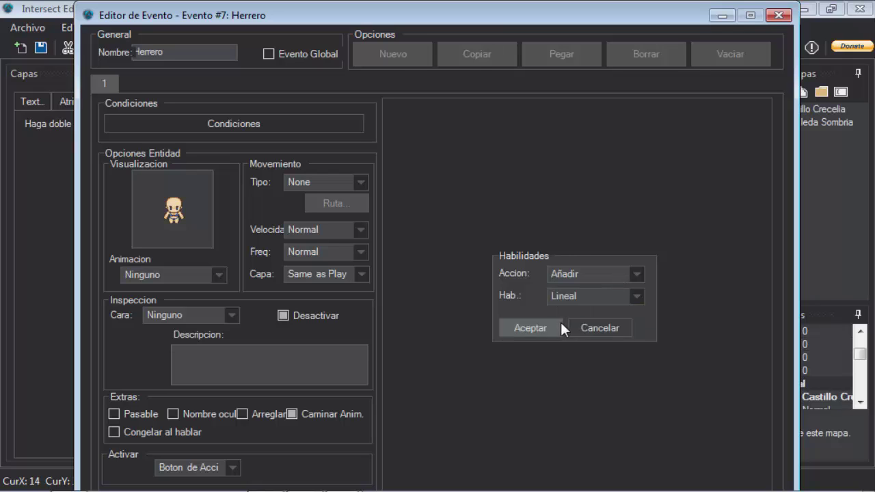
left_click(559, 325)
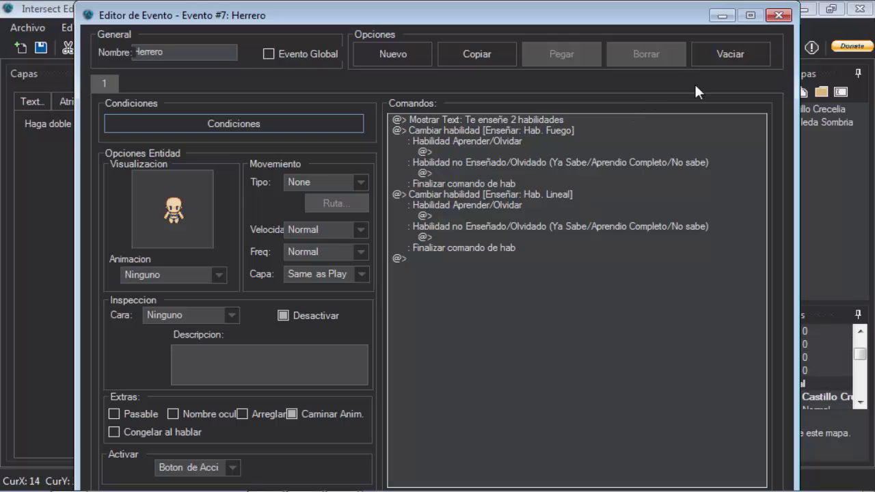
left_click(779, 15)
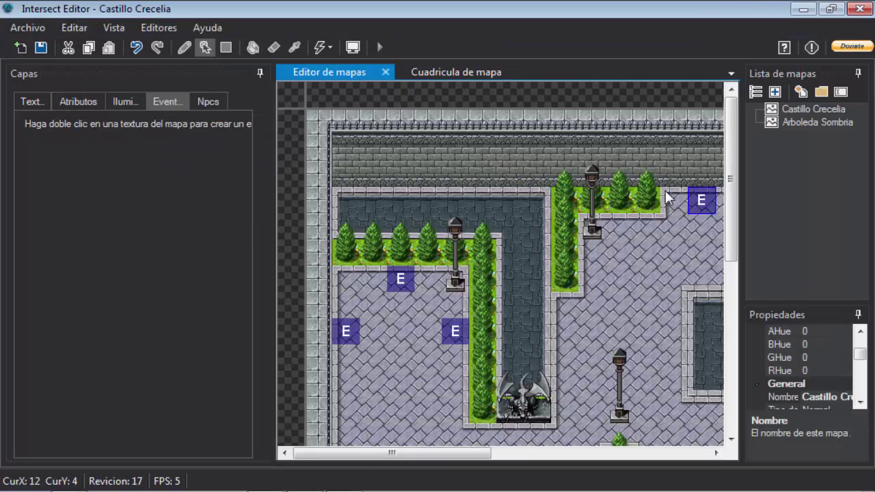
left_click(170, 28)
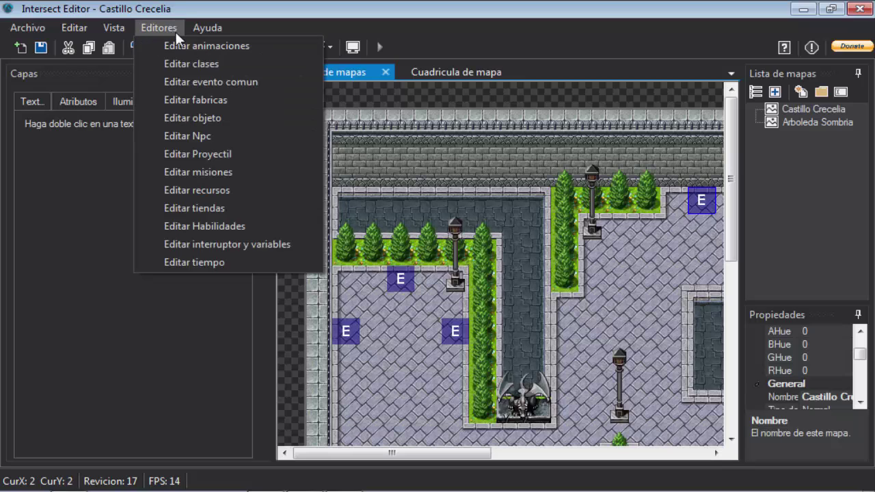
left_click(190, 65)
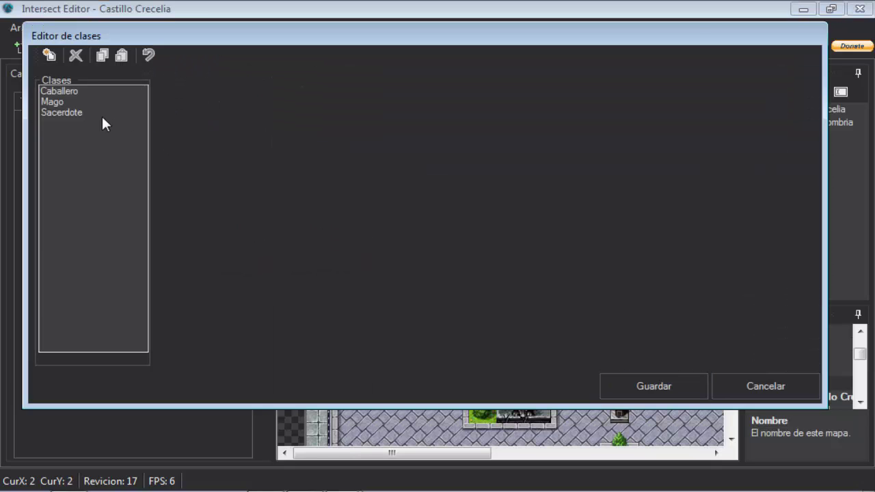
left_click(64, 92)
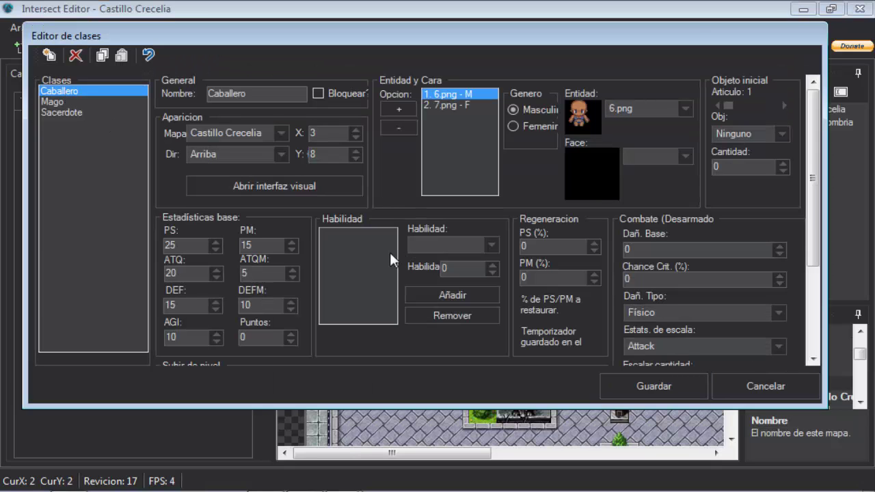
left_click(490, 244)
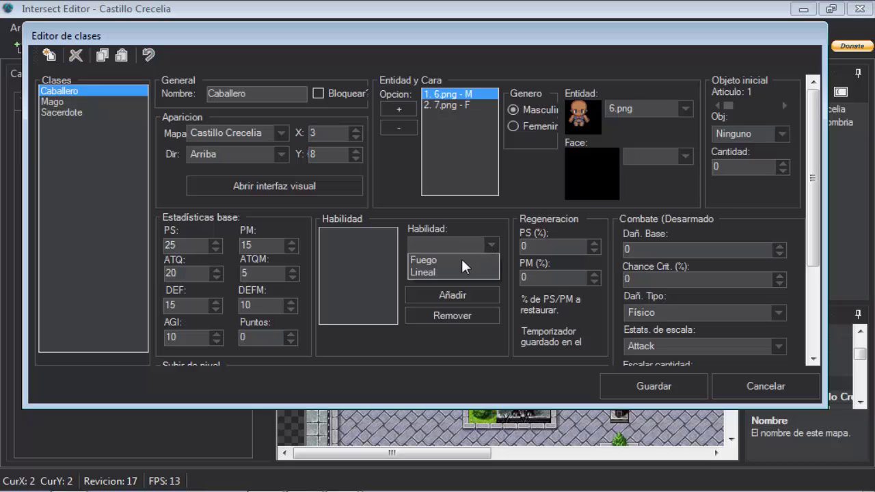
left_click(461, 257)
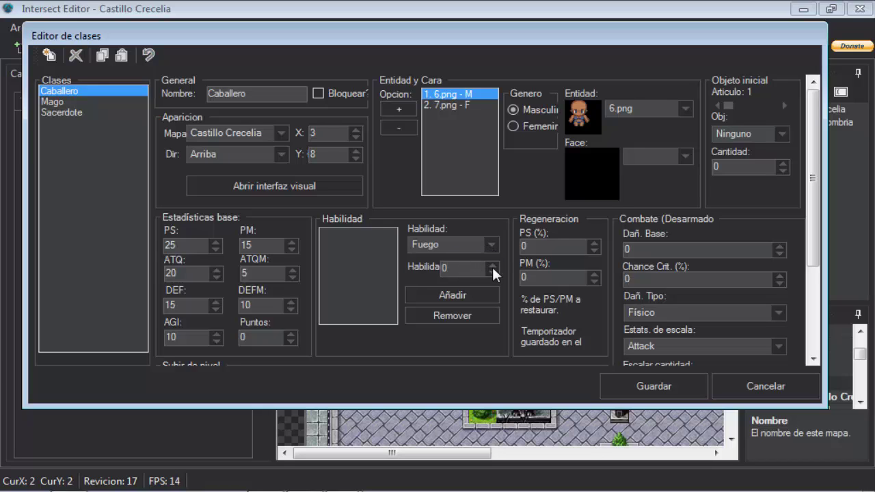
left_click(493, 265)
left_click(472, 293)
left_click(379, 234)
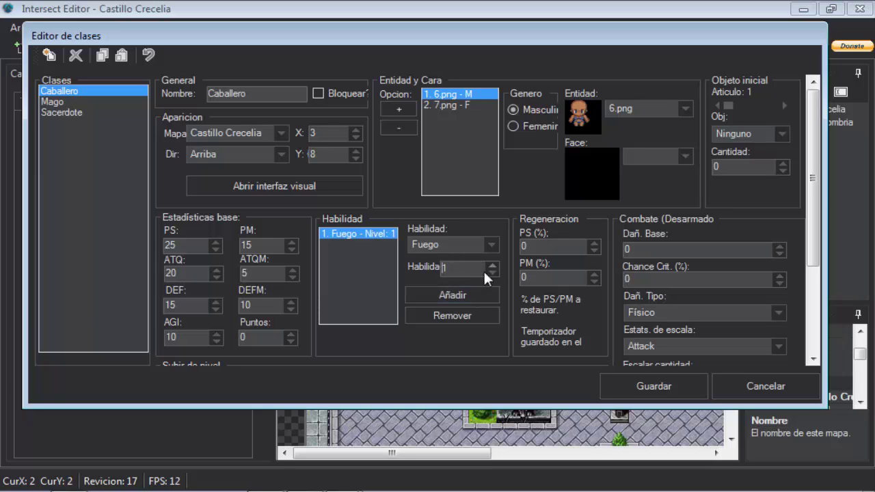
left_click(466, 295)
left_click(382, 244)
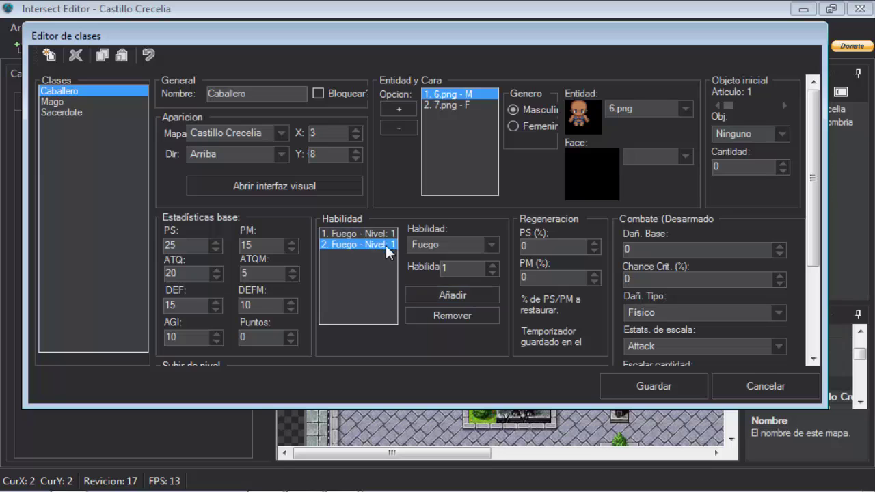
left_click(450, 317)
left_click(375, 234)
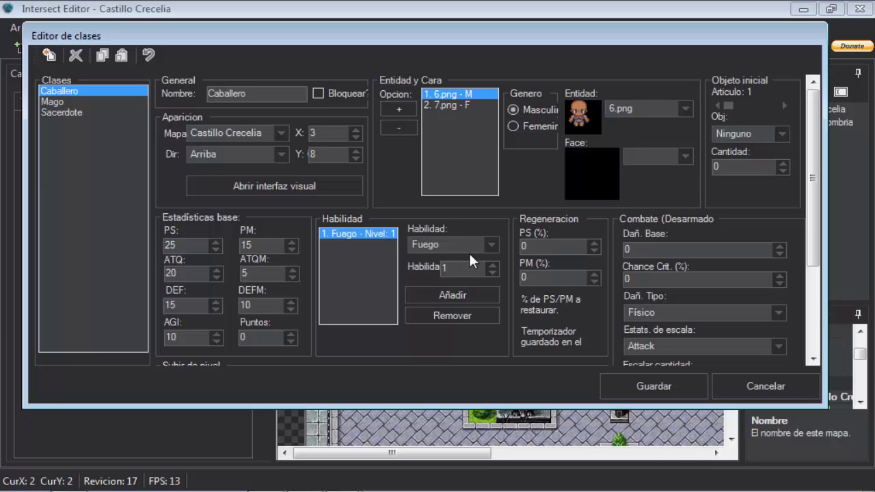
left_click(469, 248)
left_click(448, 272)
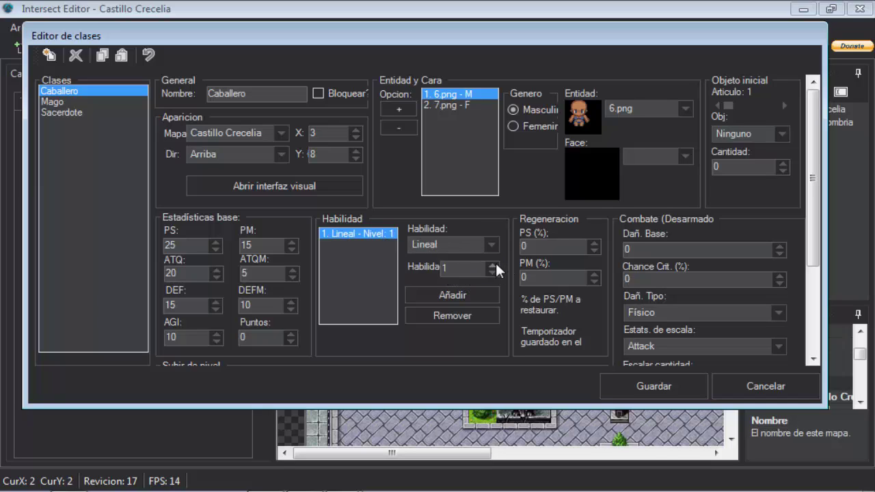
left_click(492, 264)
left_click(492, 264)
left_click(492, 264)
left_click(492, 264)
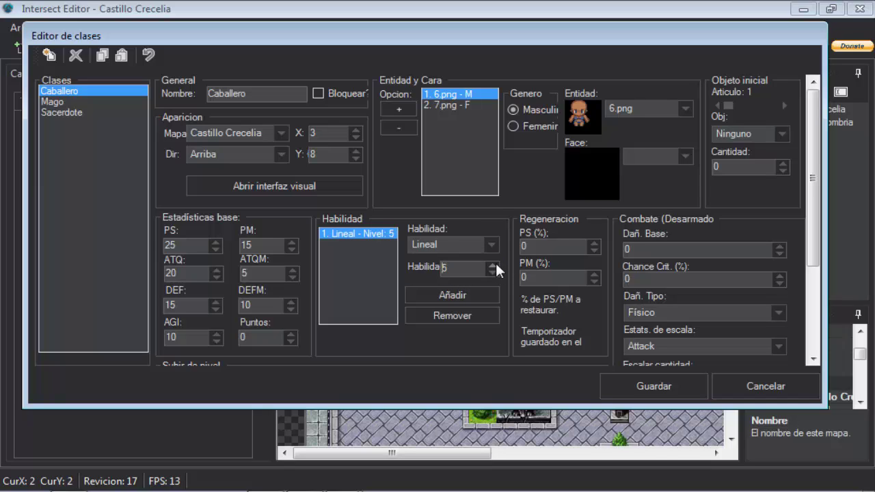
left_click(449, 314)
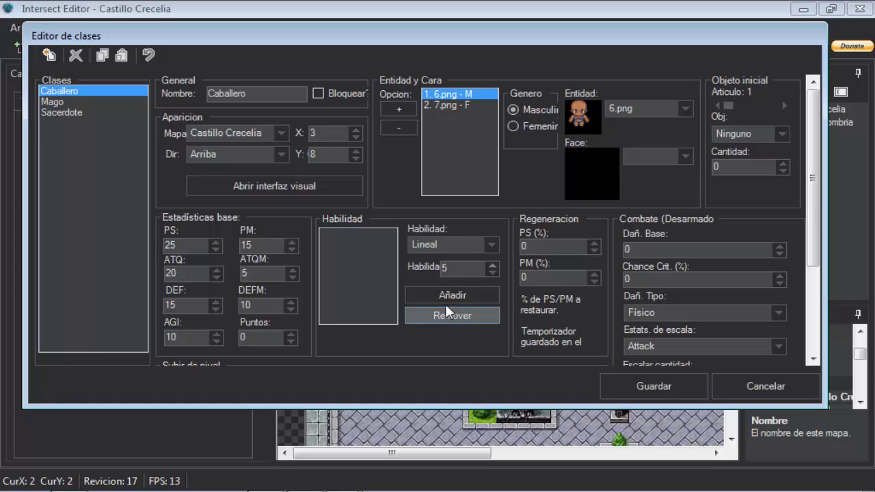
left_click(617, 385)
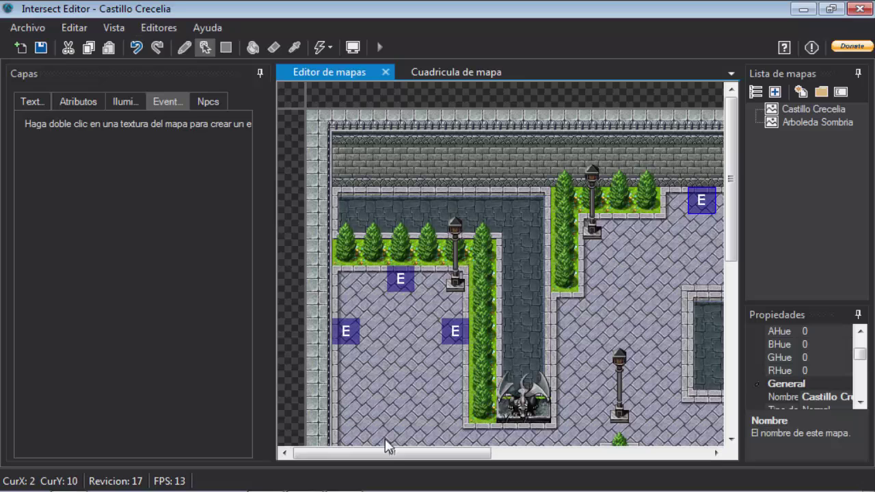
Add Limo to the map's NPC spawns with a Declarada fixed position
mouse_move(387, 453)
left_mouse_down()
mouse_move(671, 453)
mouse_move(520, 453)
left_mouse_up()
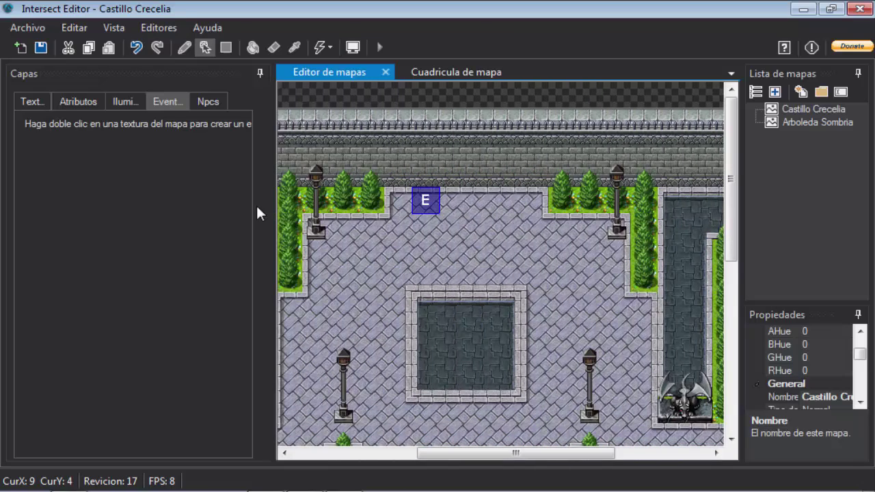
left_click(209, 100)
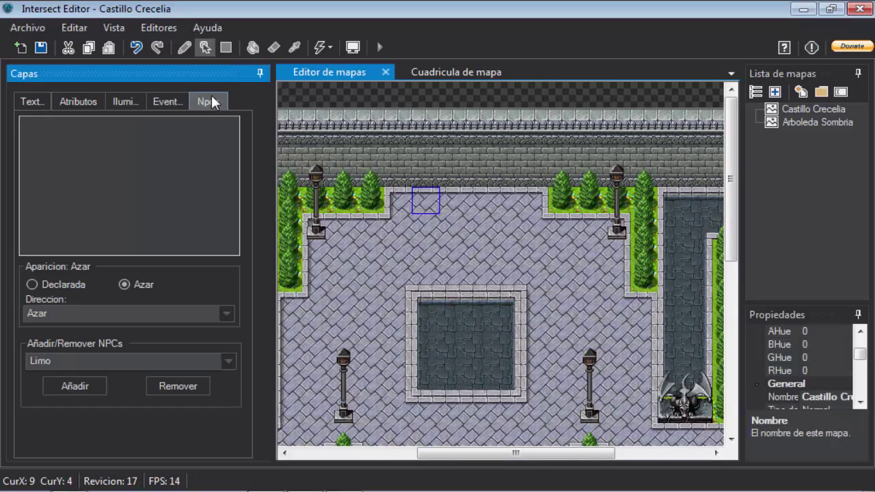
left_click(74, 387)
left_click(50, 284)
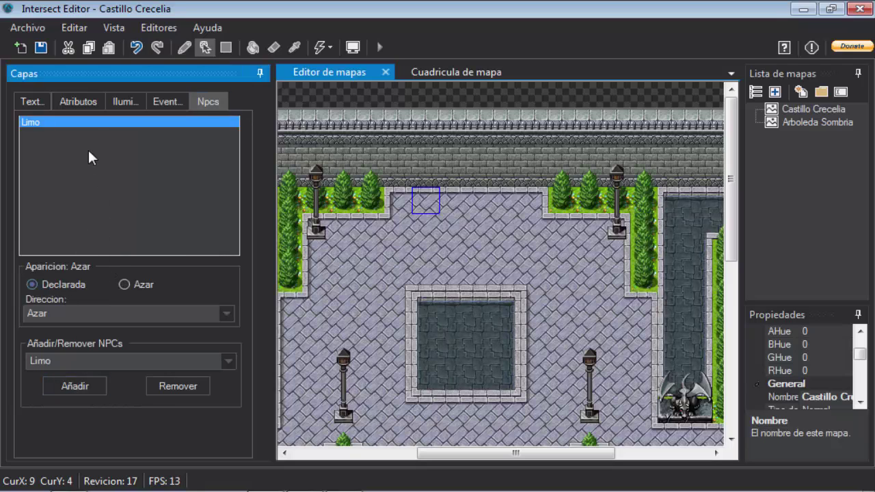
left_click(51, 280)
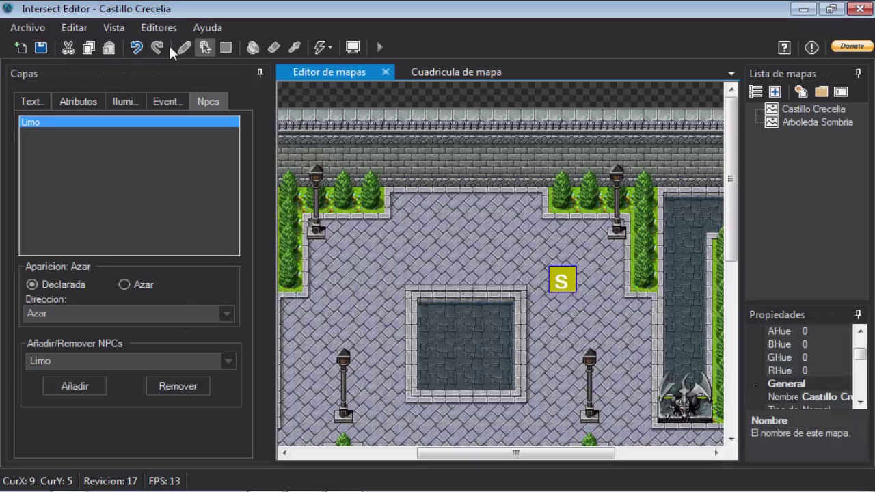
Save the Castillo Crecelia map, close the editor and launch Intersect Client
left_click(41, 47)
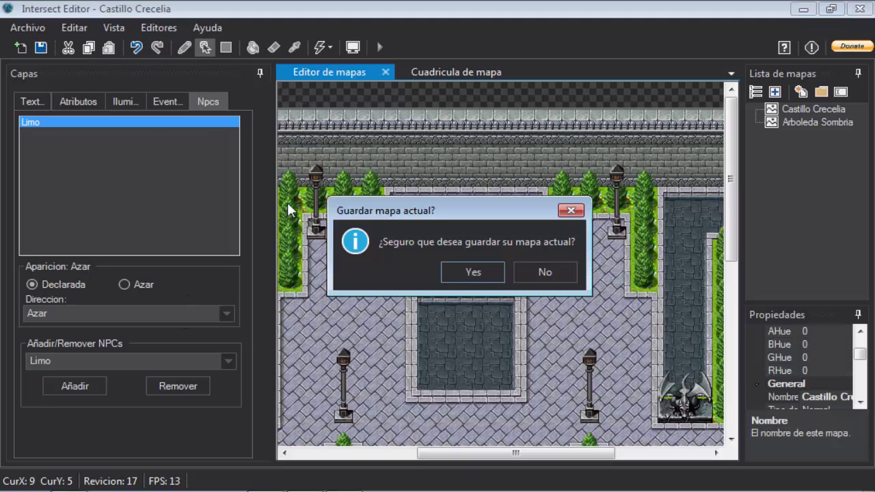
left_click(458, 265)
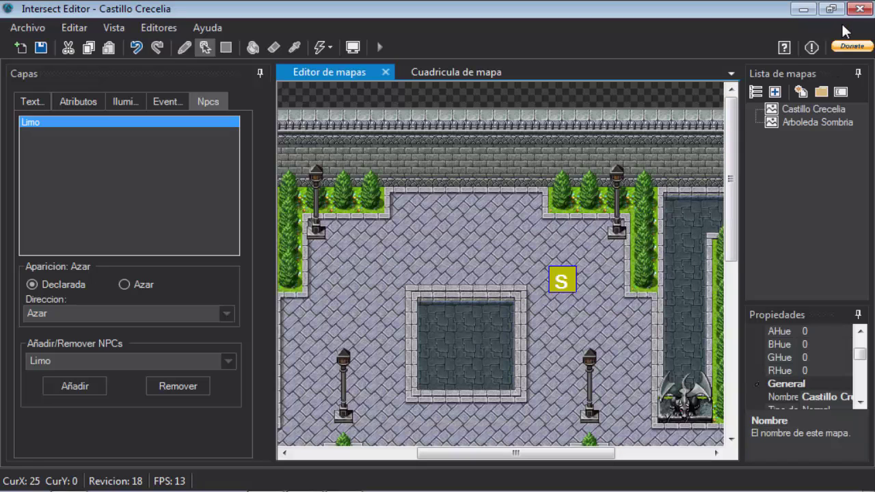
left_click(858, 9)
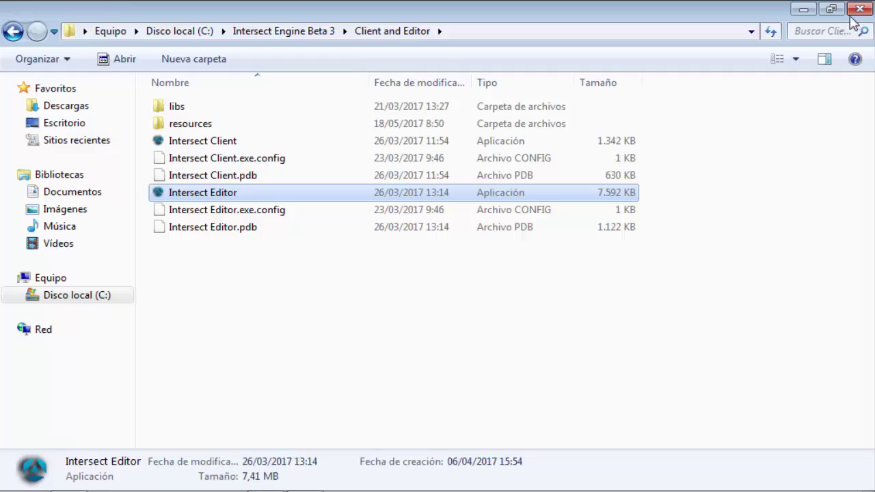
double_click(268, 145)
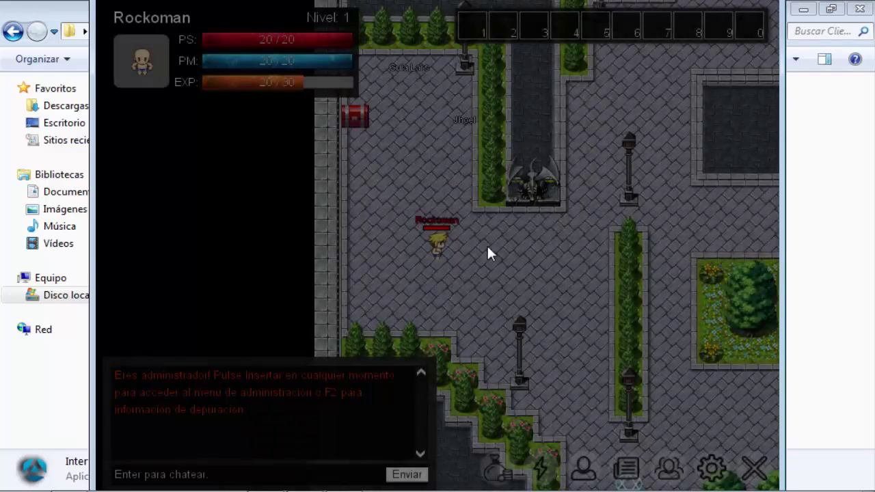
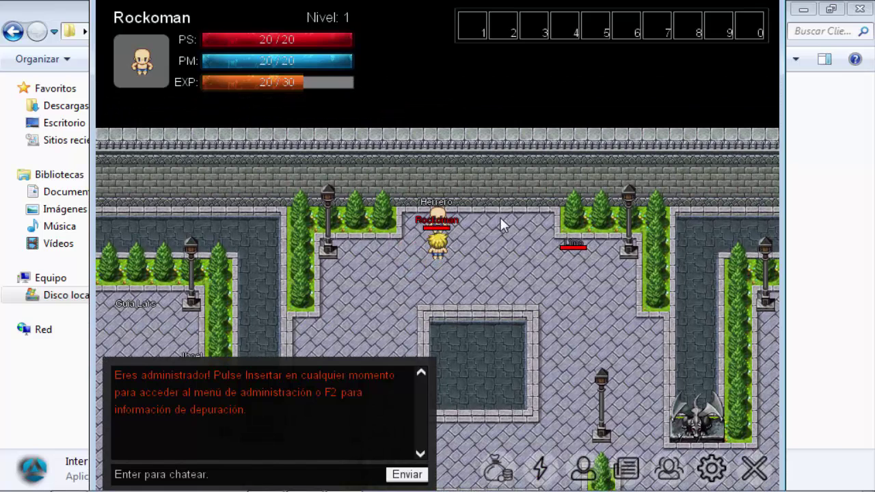
Talk to the trainer NPC to learn the two new skills and dismiss the message
key("Up")
key("e")
left_click(457, 227)
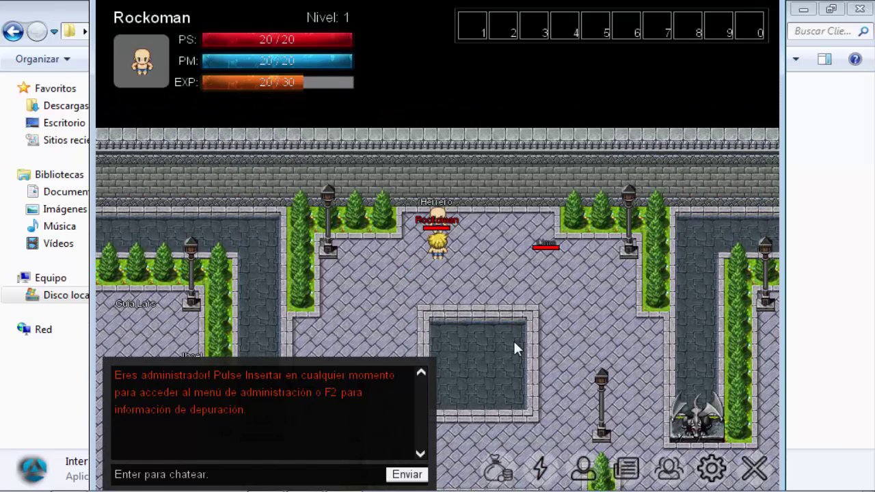
key("Down")
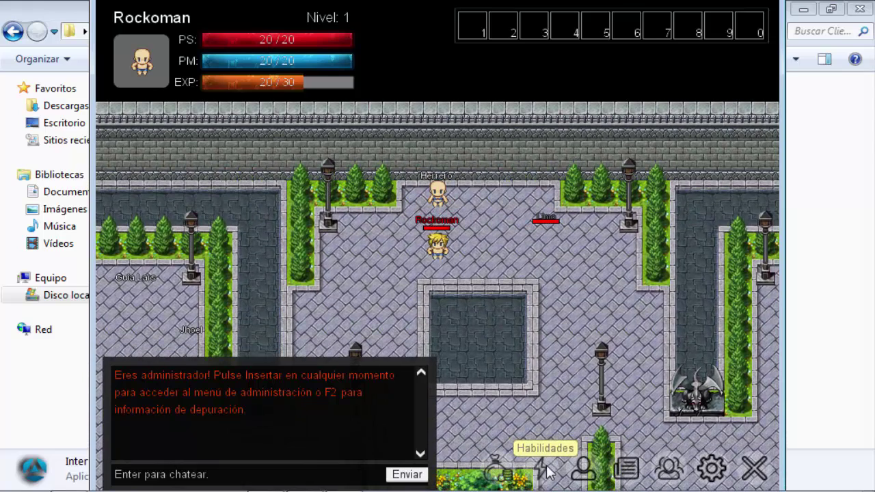
Place Fuego in hotbar slot 1 and Lineal in slot 2, then close the skills list
left_click(544, 466)
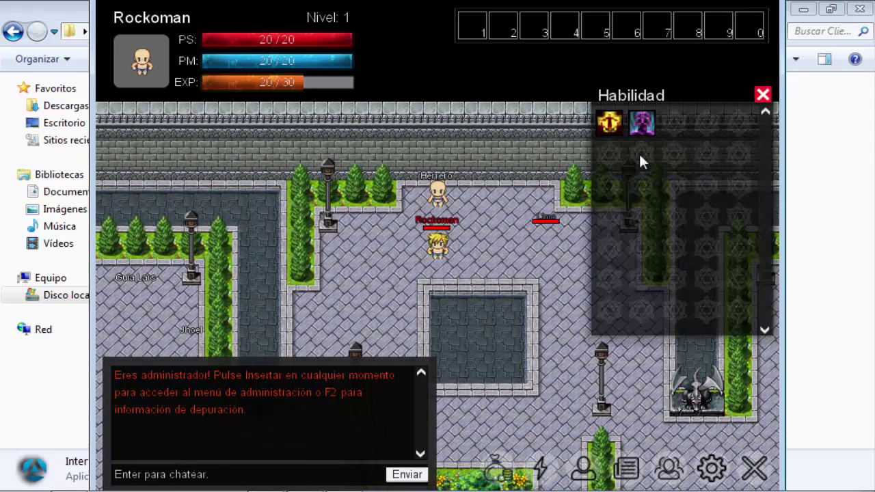
mouse_move(619, 122)
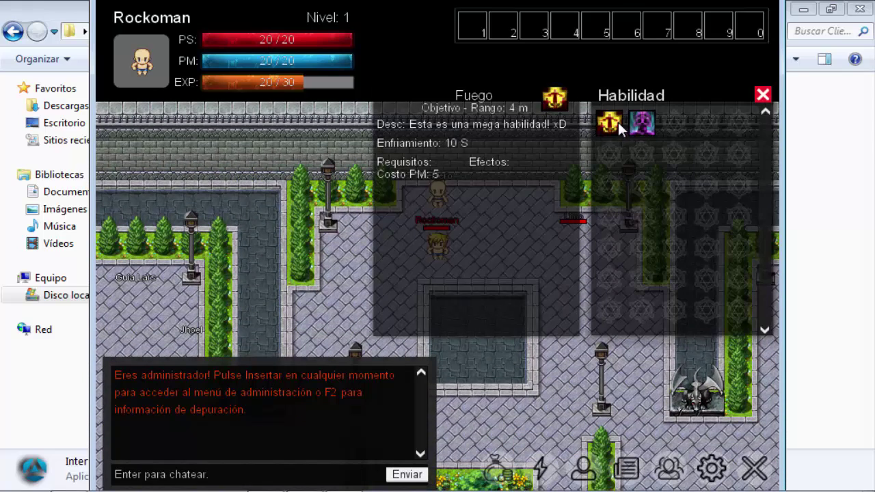
left_click_drag(618, 122, 472, 27)
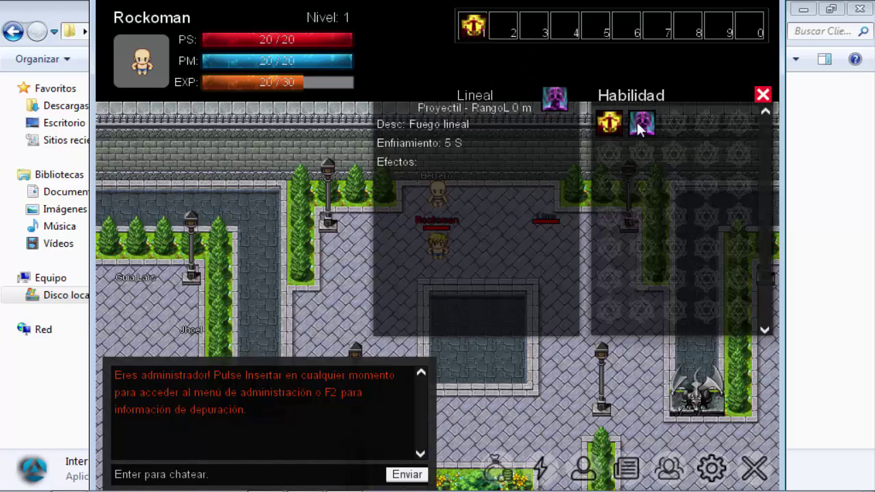
left_click_drag(639, 128, 504, 26)
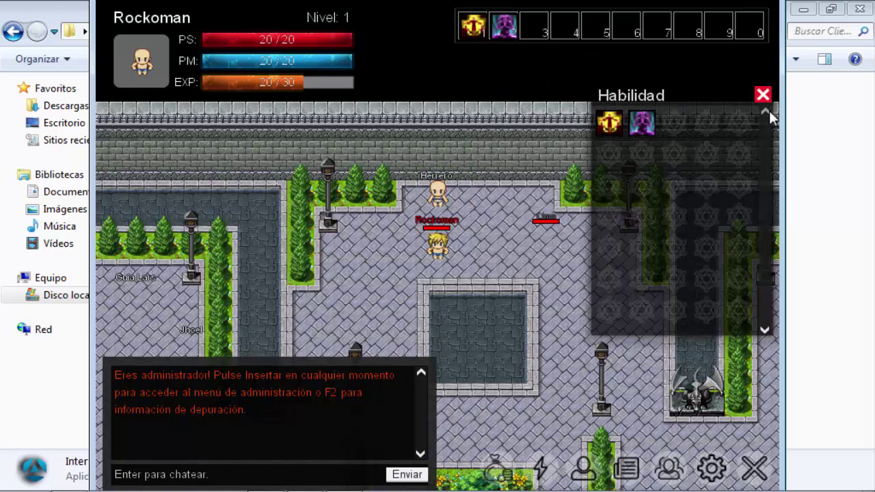
left_click(763, 94)
key("Right")
After a failed untargeted cast, target Limo and cast Fuego at it
key("1")
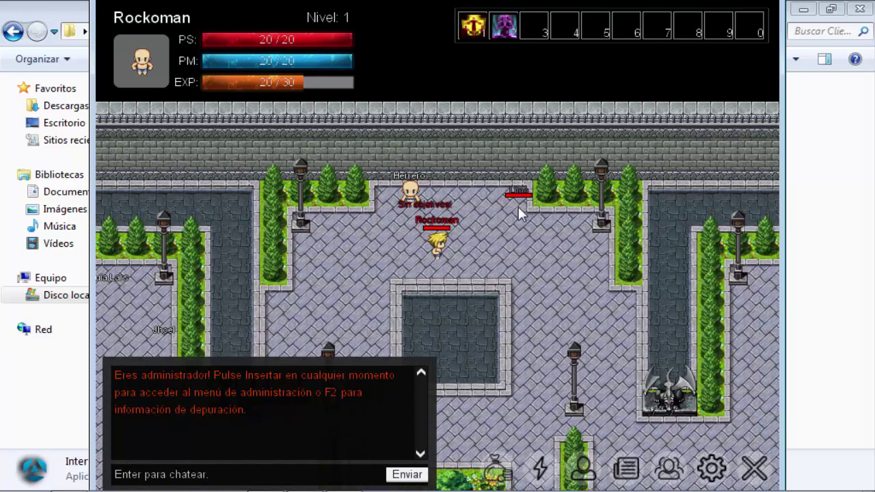
key("Right")
key("1")
key("1")
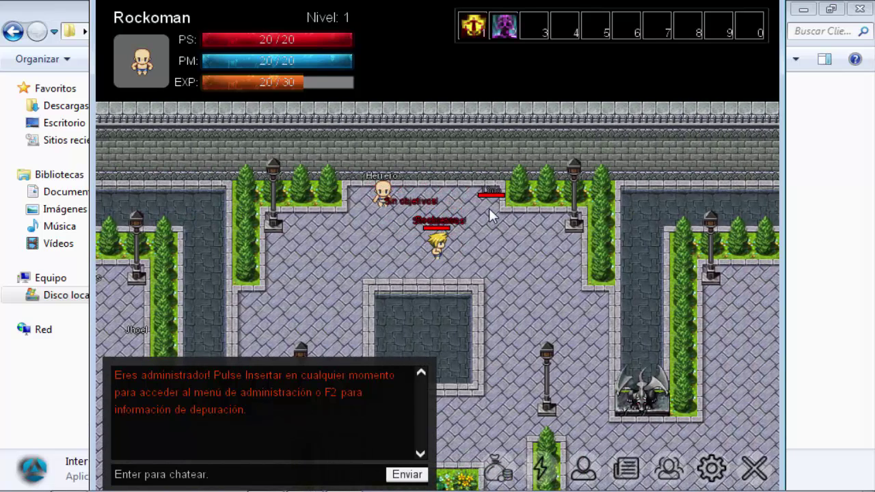
left_click(491, 201)
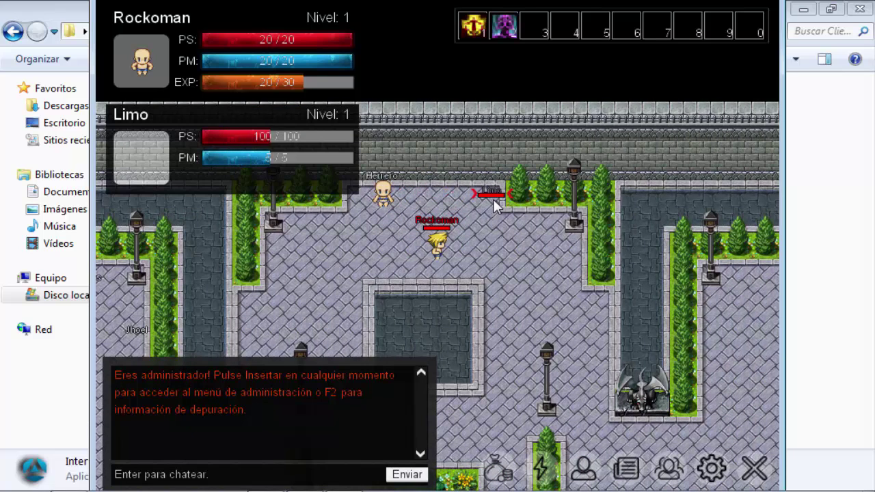
key("1")
Reposition around Limo and cast Lineal at it
key("Left")
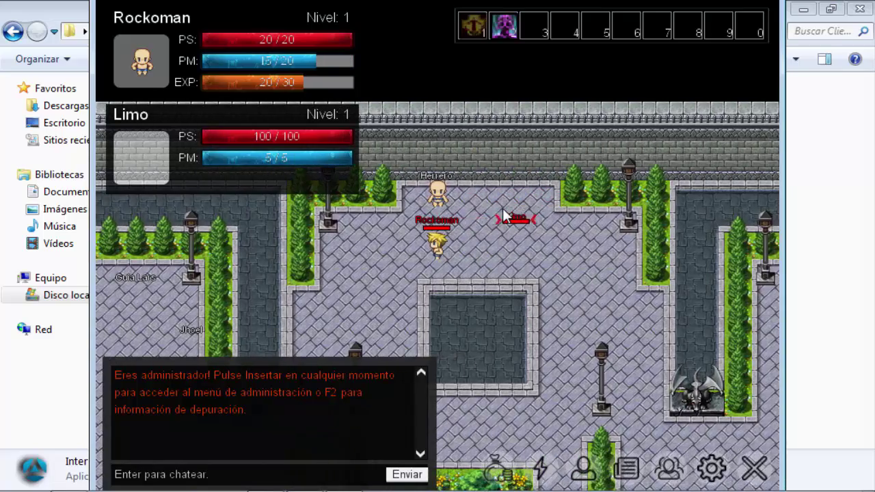
key("Left")
key("Left")
key("Left")
key("Up")
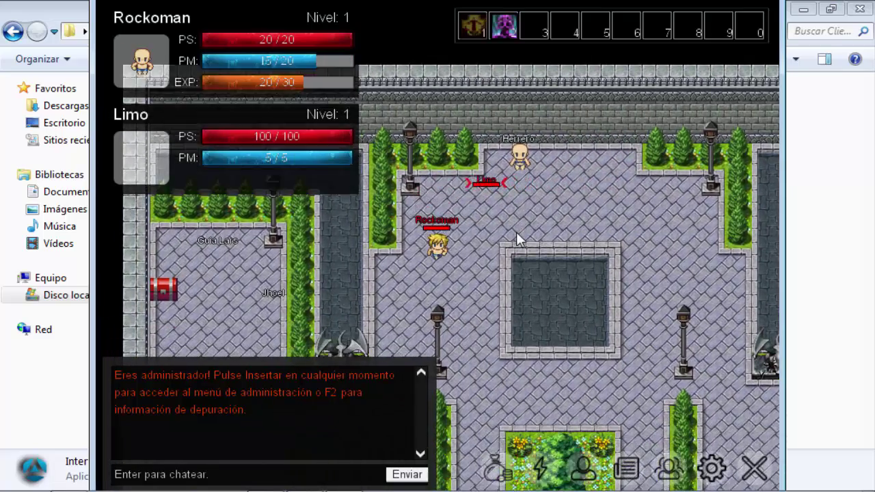
key("Right")
key("Right")
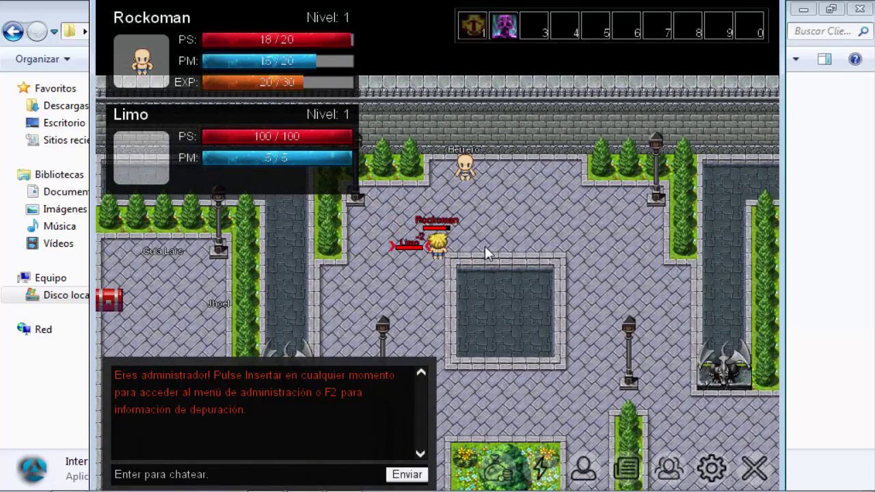
key("Left")
key("Up")
key("Left")
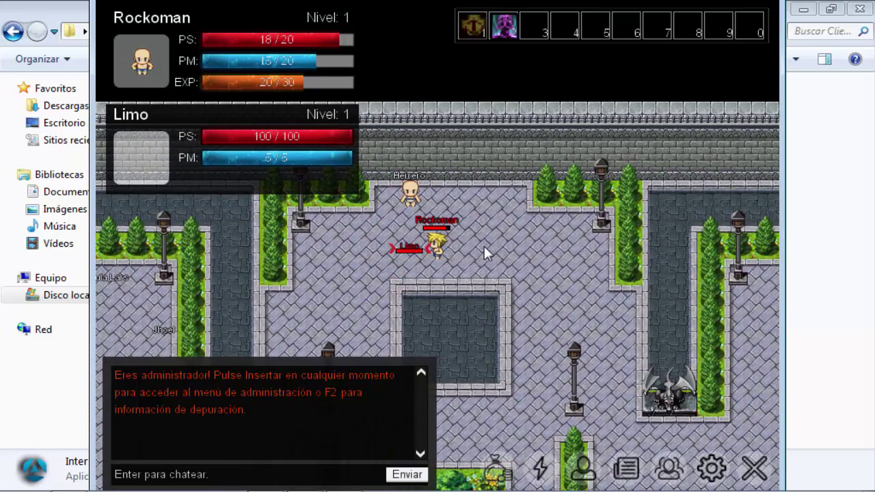
key("2")
Cast Fuego at Limo again while moving around it, then quit the game with Salir
key("Right")
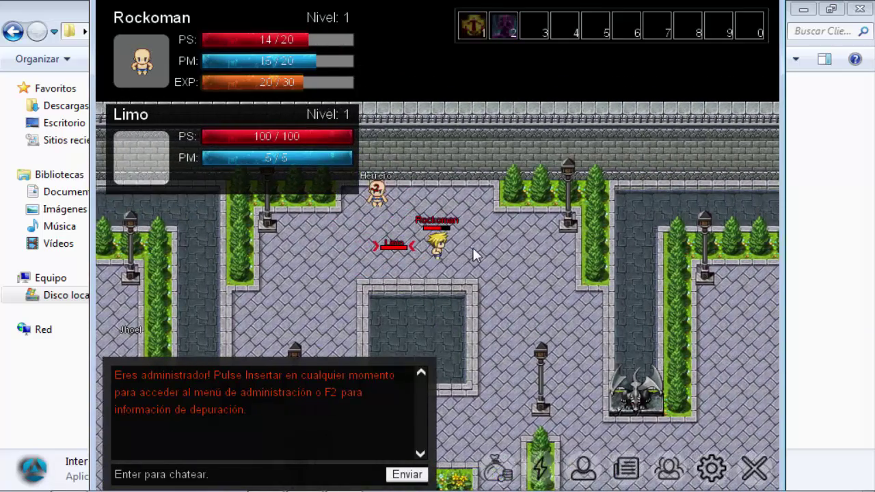
key("Right")
key("Down")
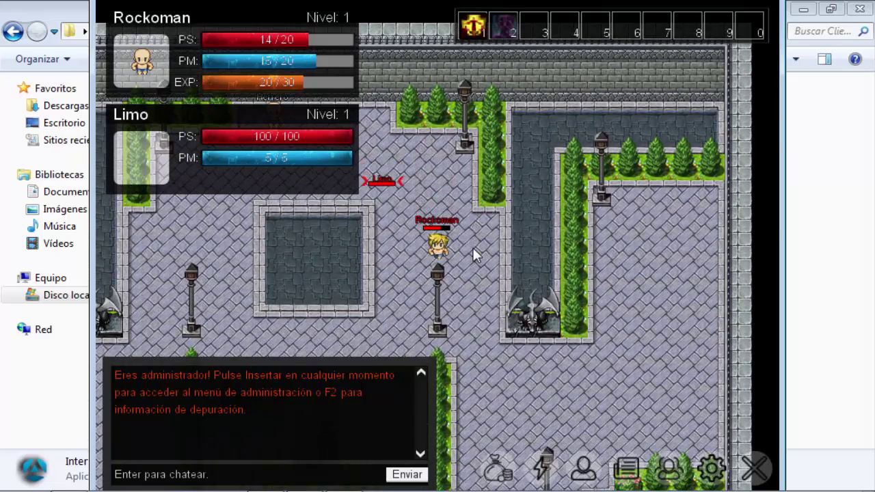
key("1")
key("Left")
key("Up")
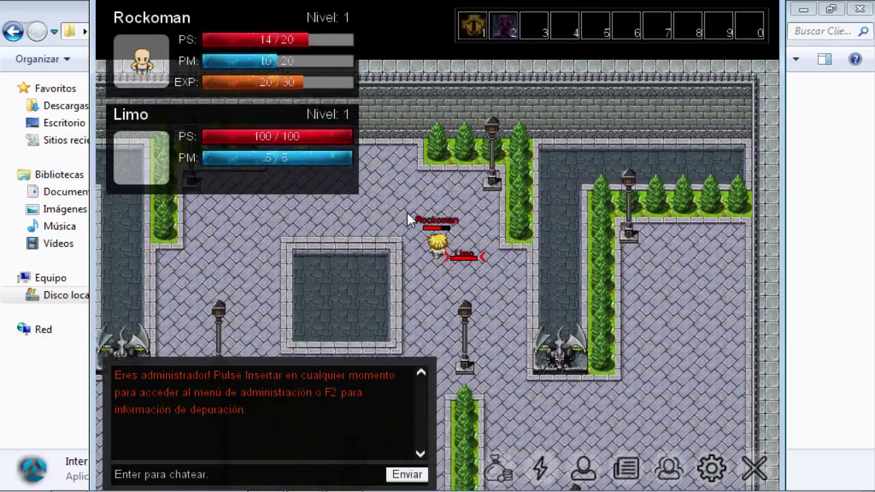
key("Left")
key("Up")
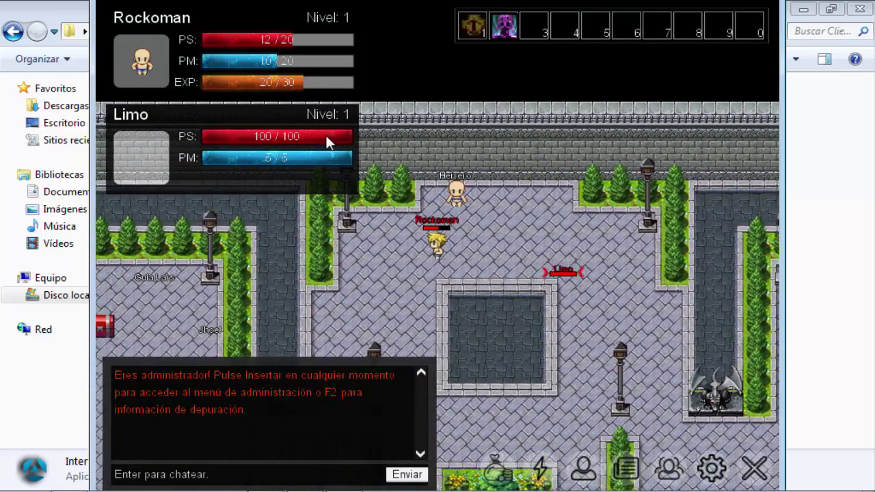
key("Down")
key("Left")
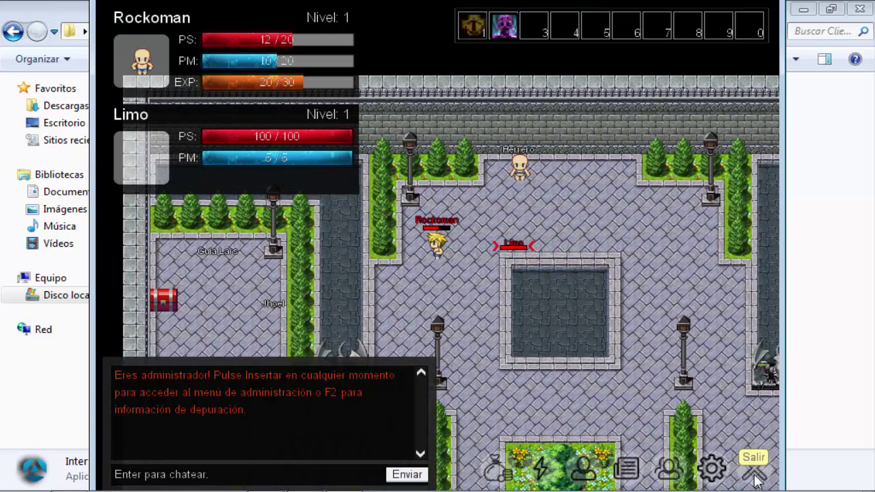
left_click(756, 482)
Launch Intersect Editor, log in, dismiss the tileset warning, and open Editores > Editar Npc
double_click(232, 195)
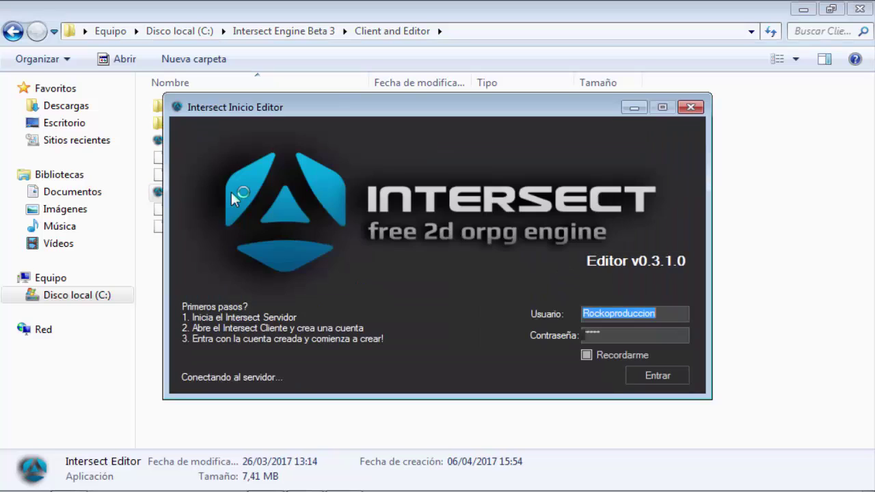
left_click(650, 376)
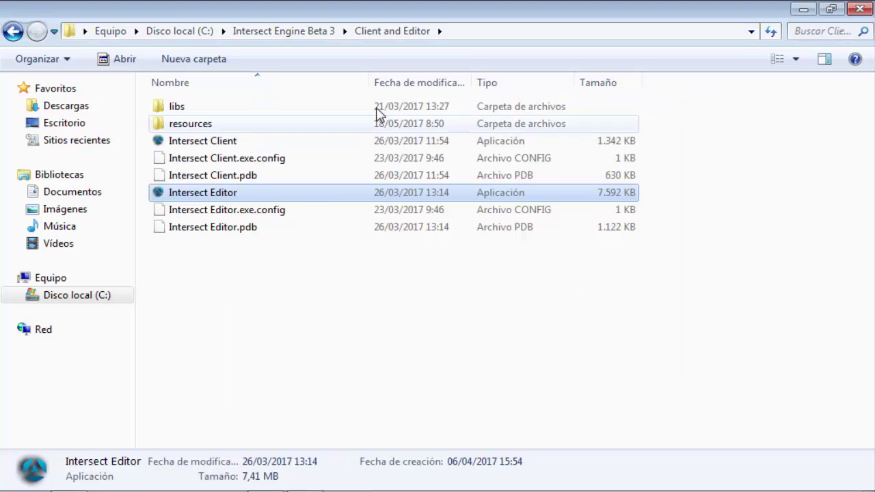
left_click(595, 332)
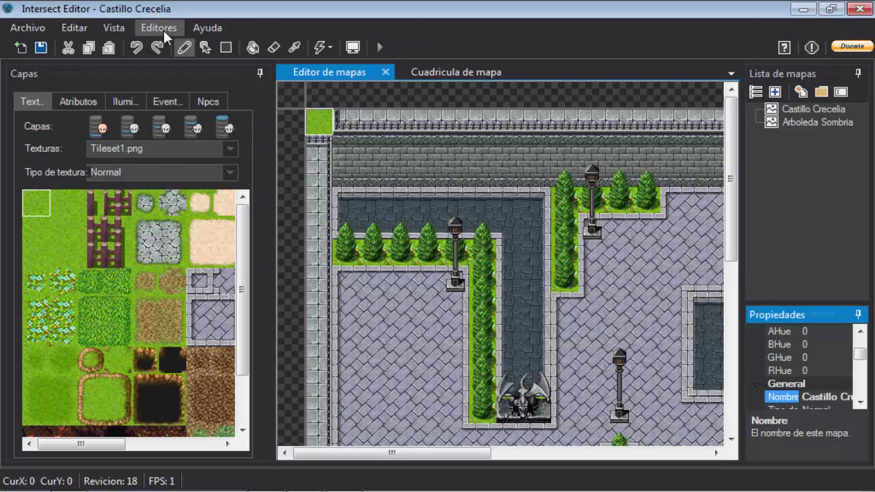
left_click(164, 30)
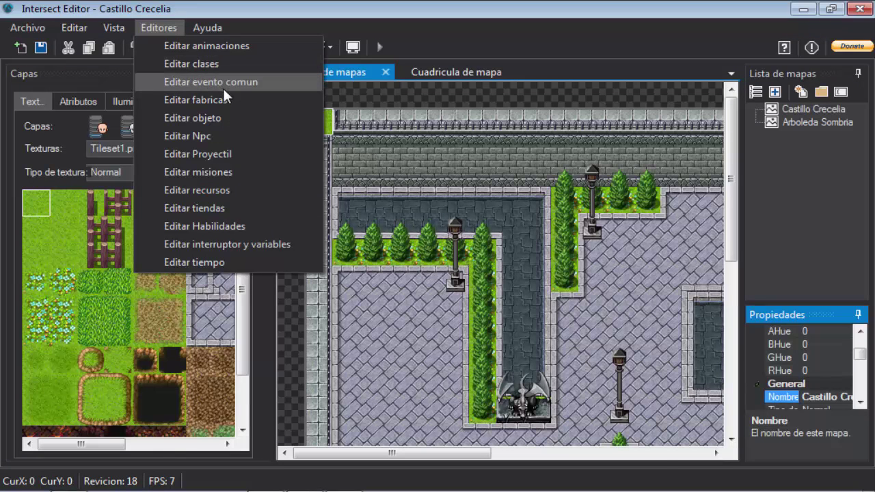
left_click(223, 136)
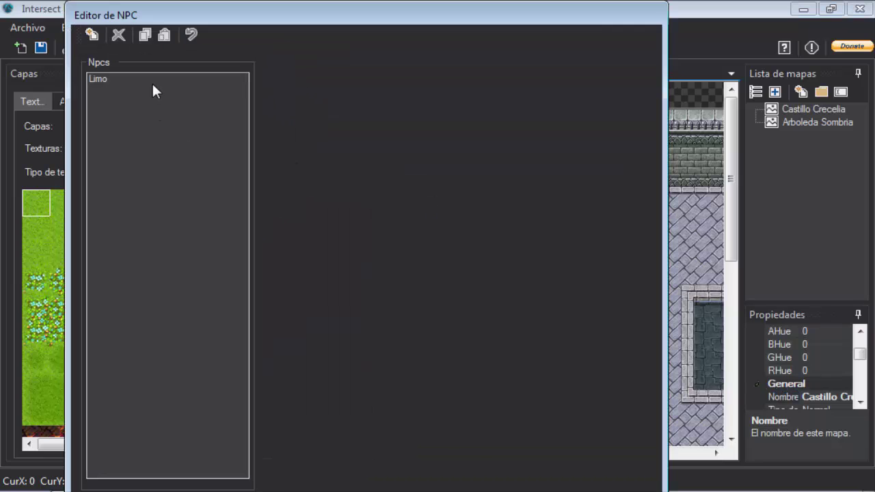
Select the Limo NPC, set its Img sprite to 2.png, and look over its stats
left_click(153, 81)
left_click(419, 139)
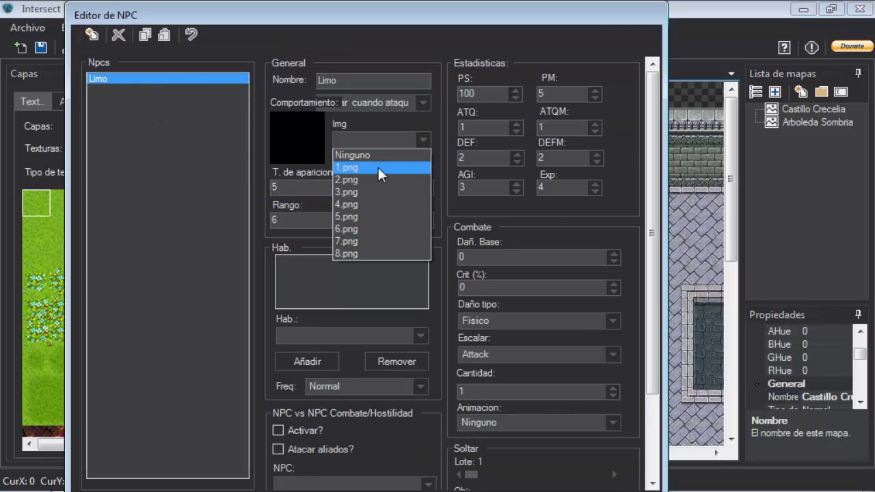
left_click(377, 179)
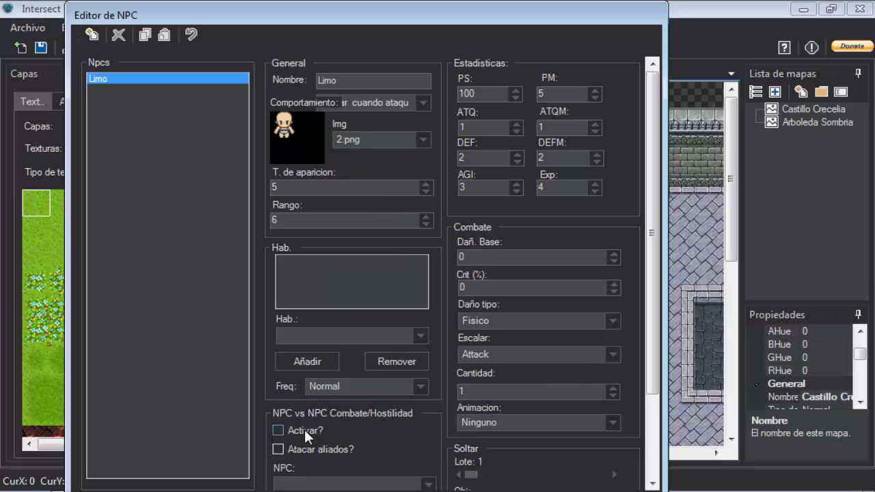
scroll(304, 429, "down", 3)
scroll(305, 430, "down", 1)
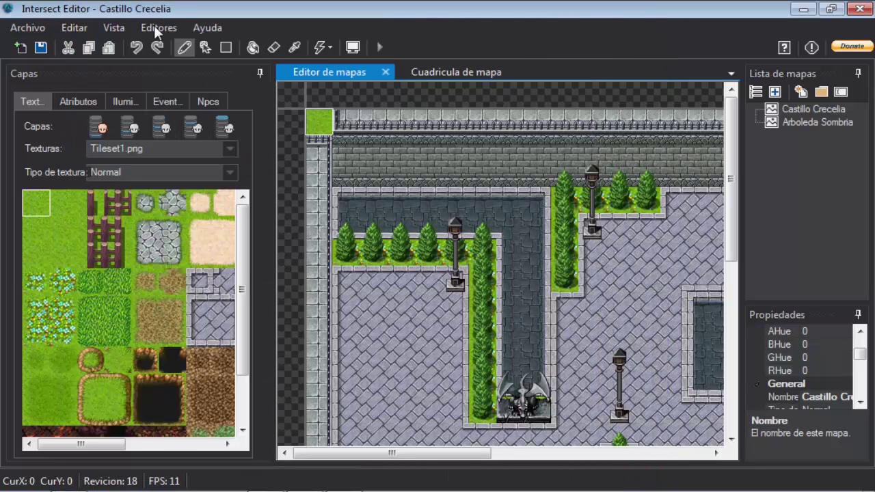
left_click(157, 29)
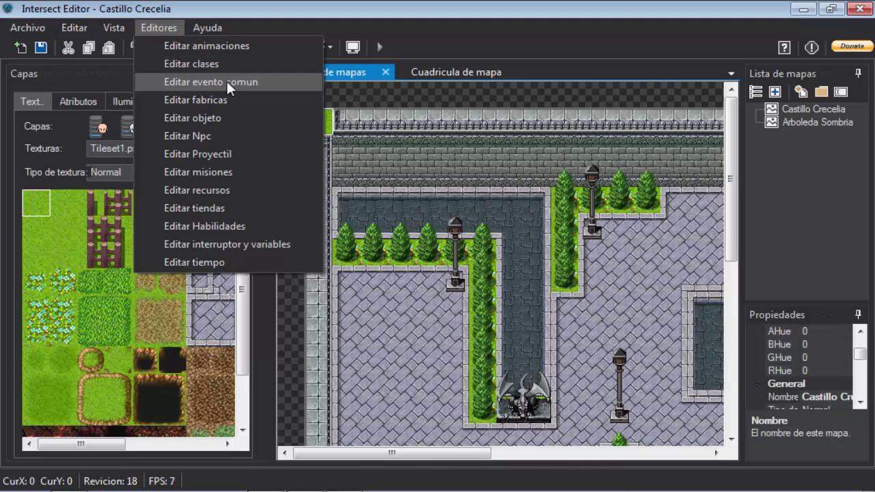
Review Fuego and Lineal in the skills editor, then save both with Guardar
left_click(206, 226)
left_click(128, 88)
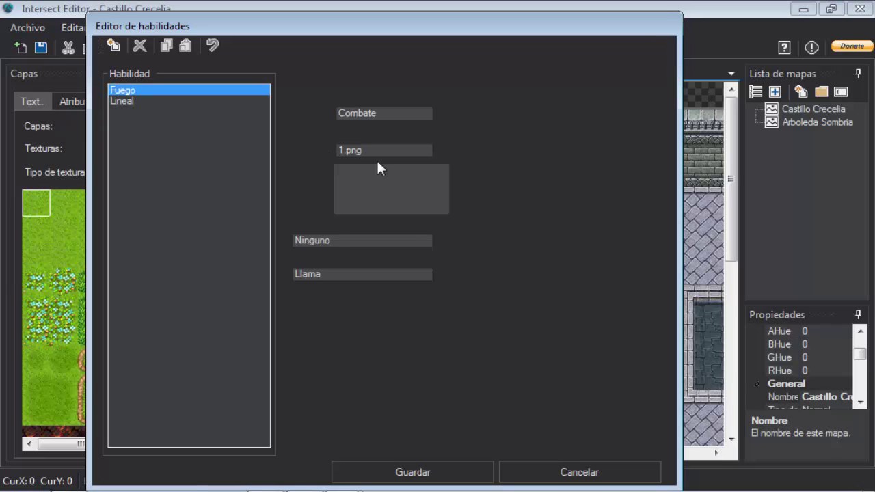
left_click_drag(669, 236, 667, 378)
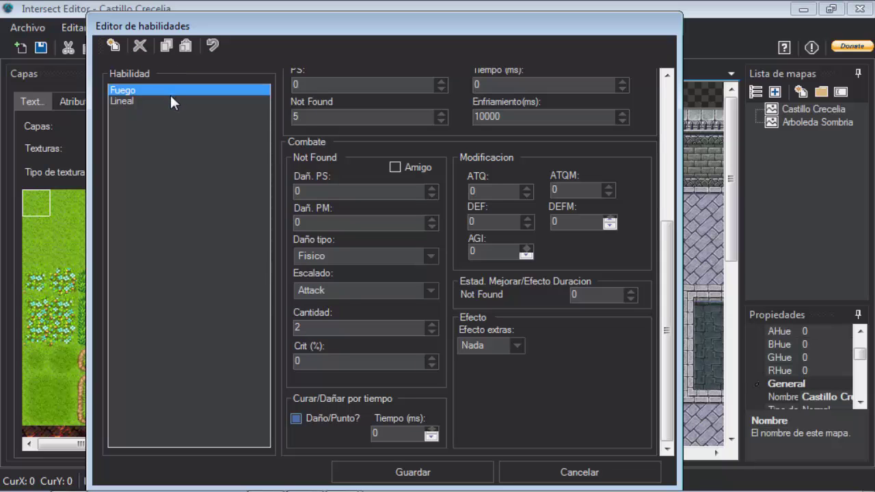
left_click(121, 100)
left_click_drag(664, 189, 663, 394)
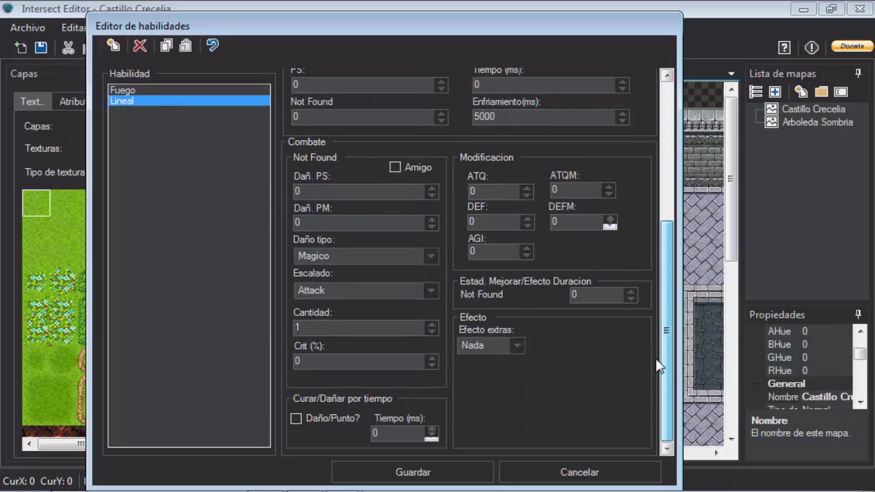
left_click(372, 470)
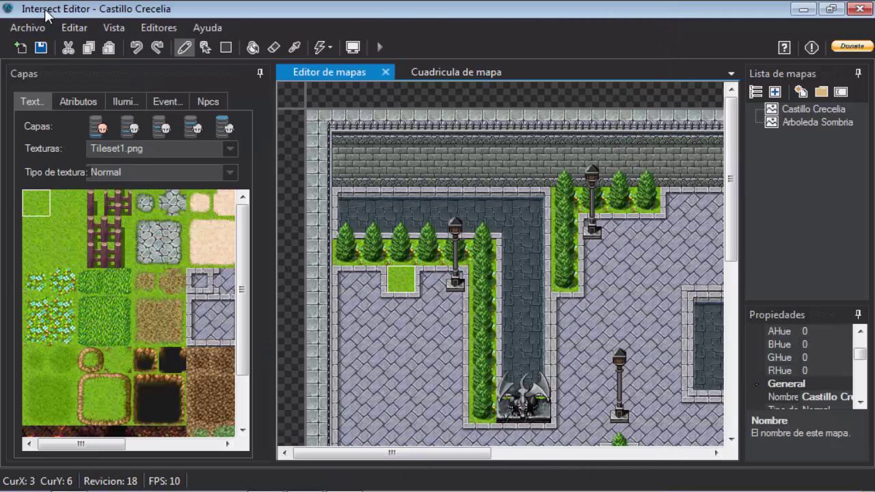
Close the map editor, launch the game client, and target Limo
left_click(860, 8)
double_click(311, 144)
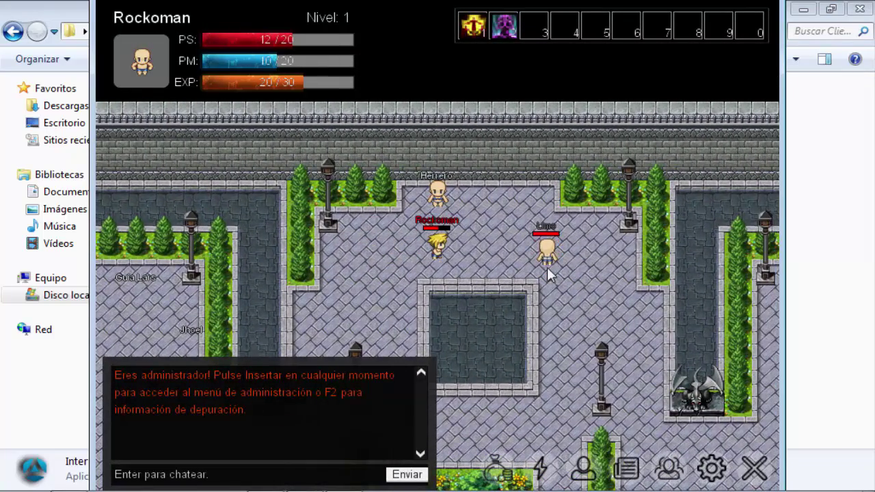
left_click(536, 243)
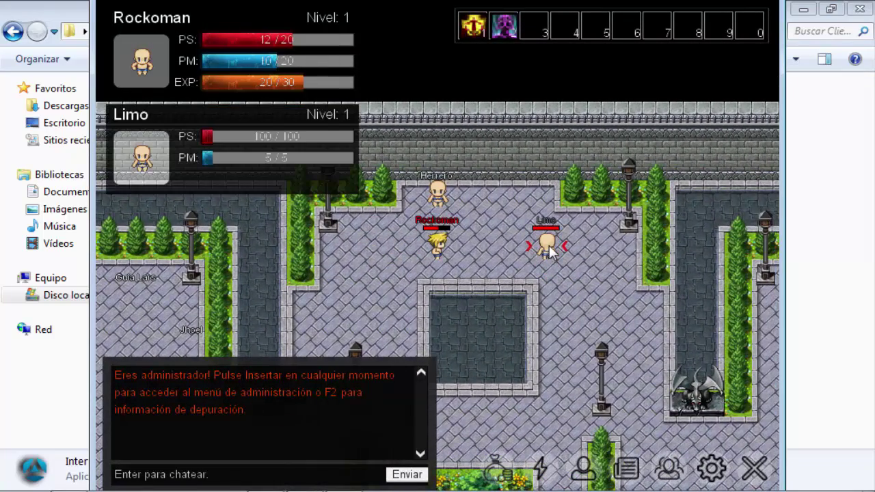
key("Right")
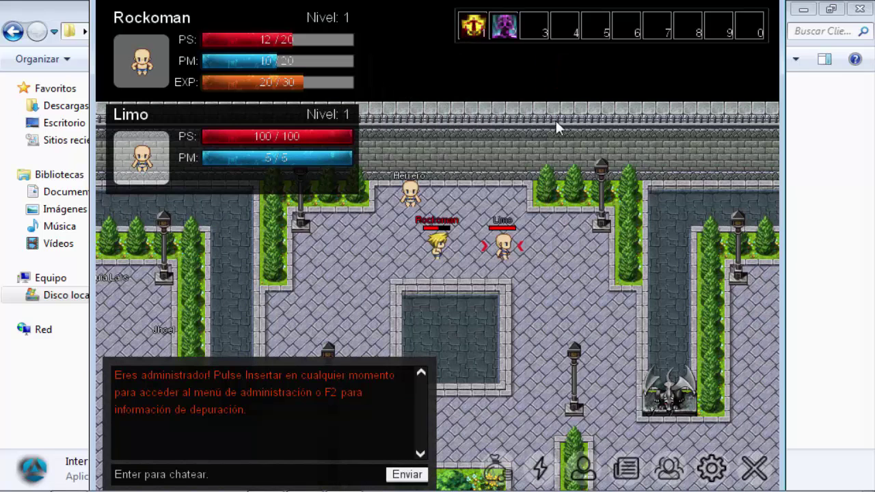
Cast Fuego at Limo until Rockoman's mana reaches 0/20, then open the admin panel
key("1")
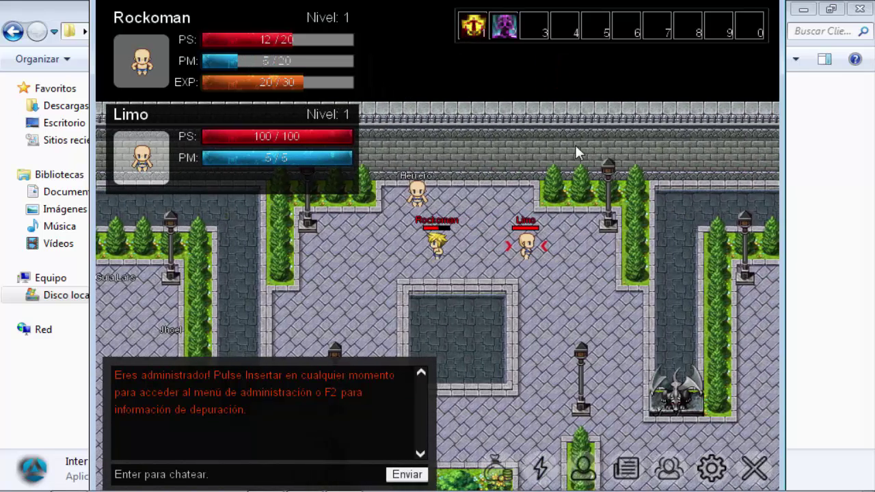
key("1")
key("1")
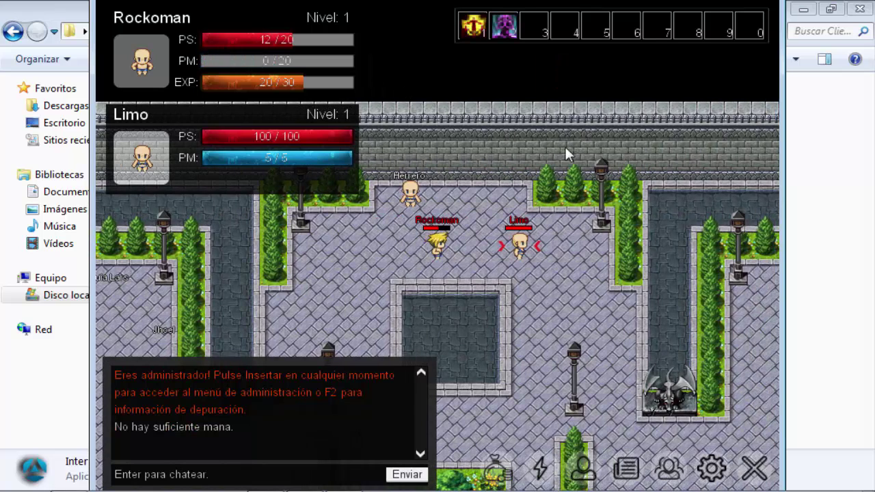
key("1")
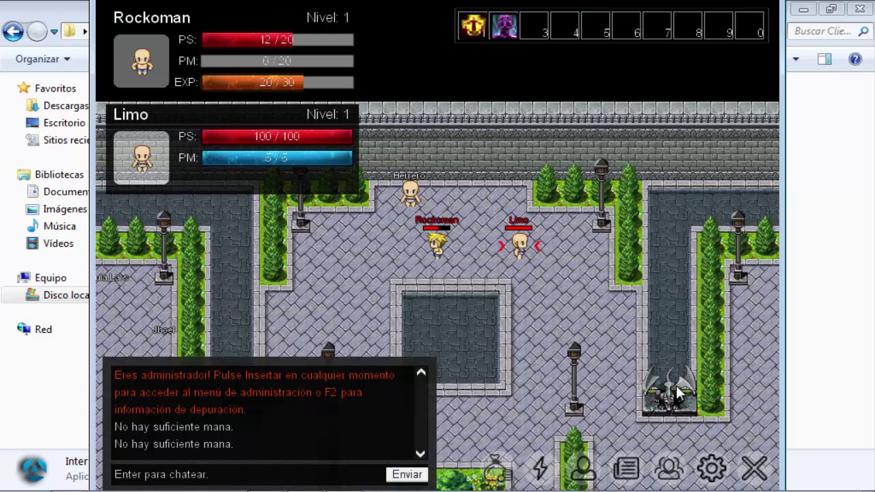
key("Insert")
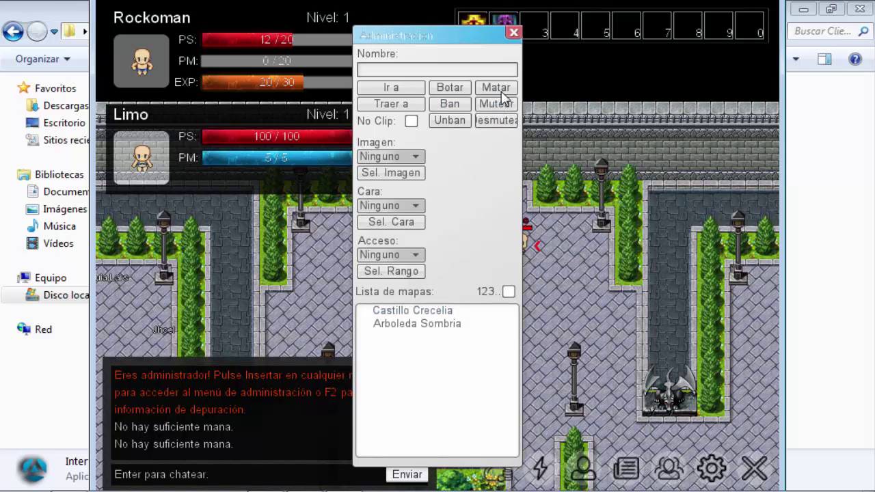
Close the crashed server console, relaunch Intersect Server.exe minimised, and open the Client and Editor folder
left_click(394, 89)
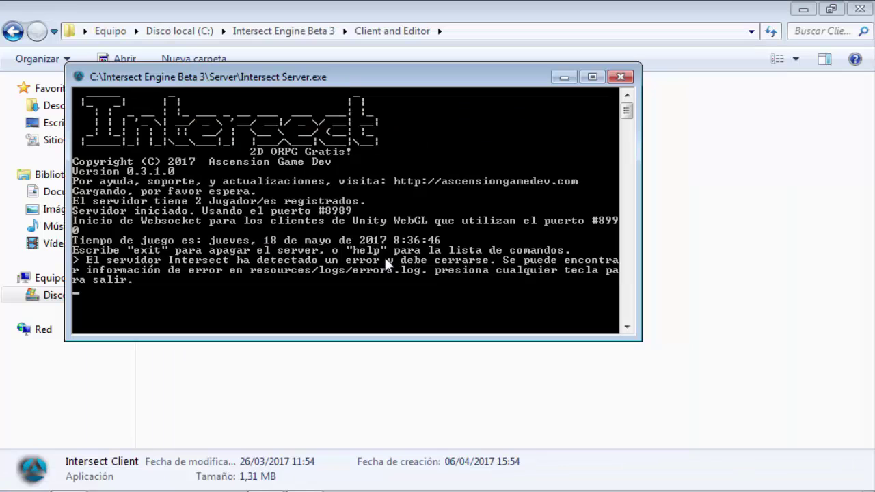
left_click(621, 78)
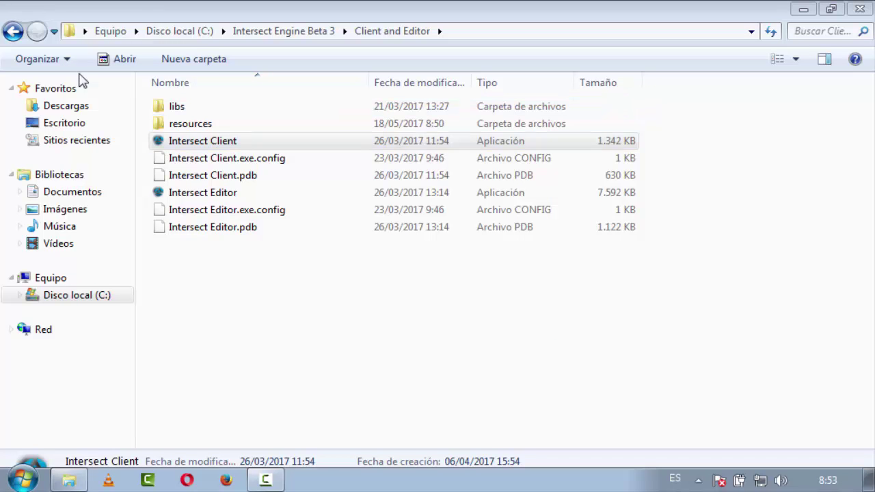
left_click(13, 32)
double_click(239, 160)
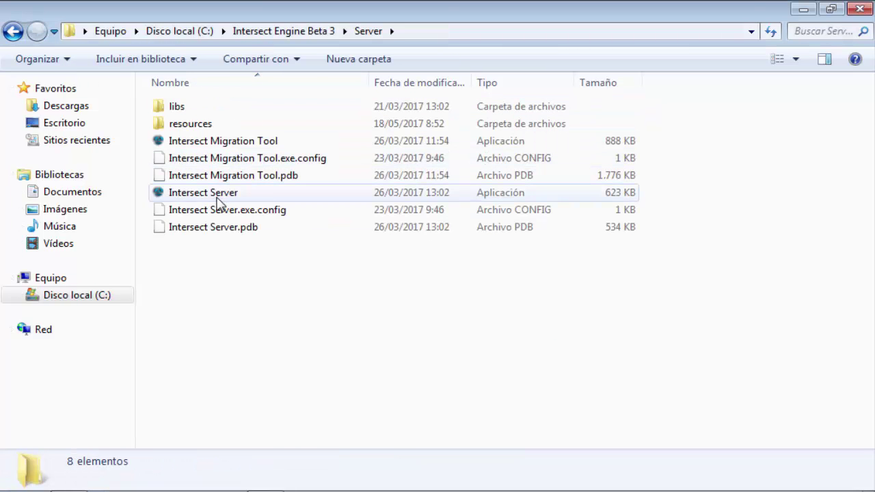
double_click(220, 194)
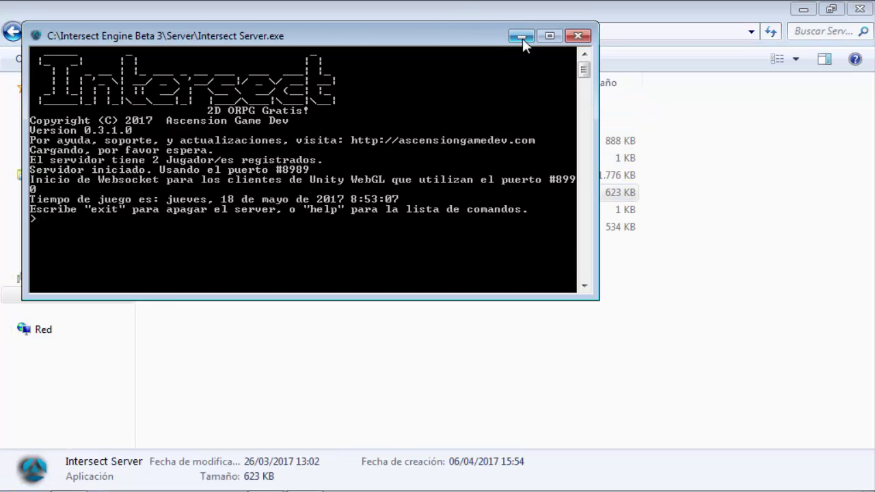
left_click(521, 36)
left_click(12, 31)
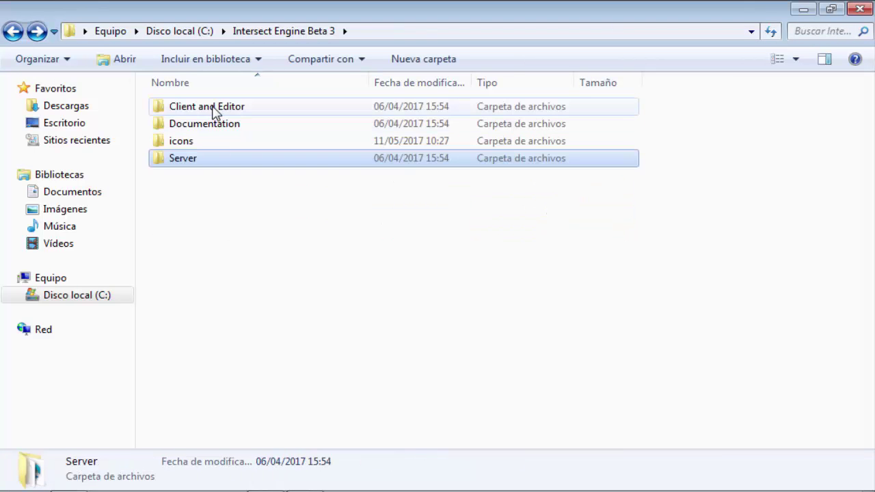
double_click(213, 107)
Relaunch the client and kill Rockoman from the admin panel to restore 20/20 health and mana
double_click(214, 143)
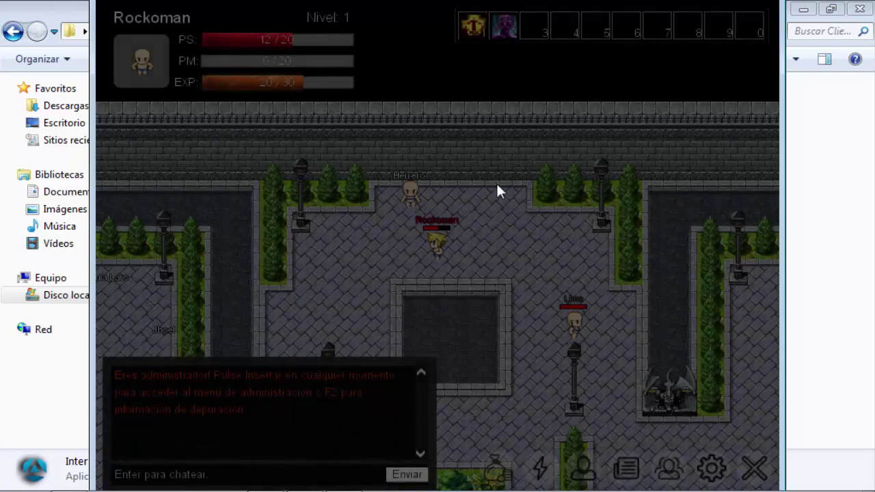
key("Insert")
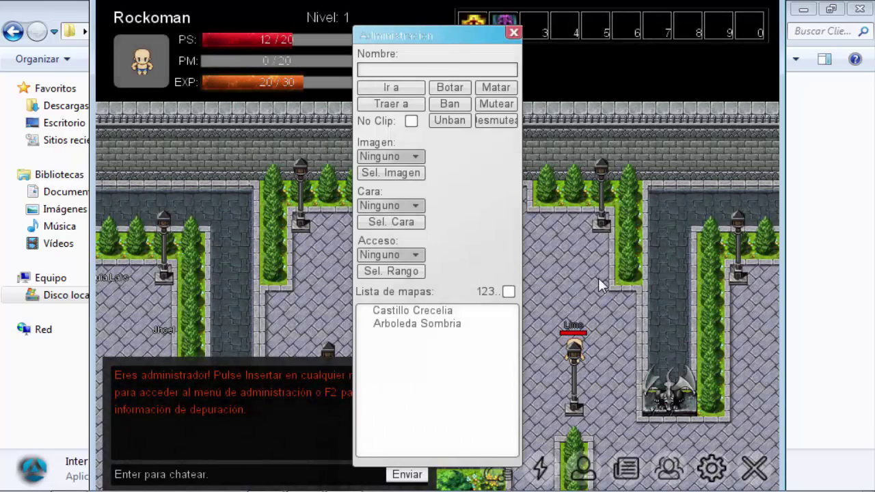
left_click_drag(433, 37, 659, 56)
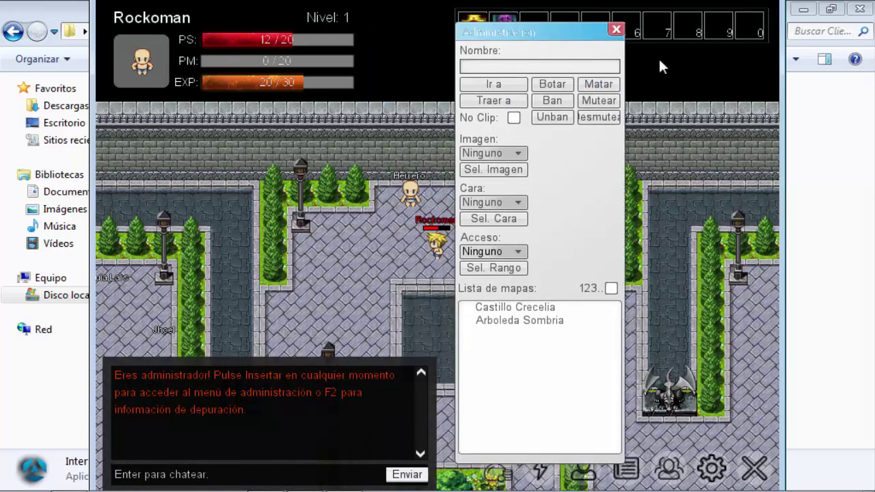
left_click(436, 240)
left_click(718, 107)
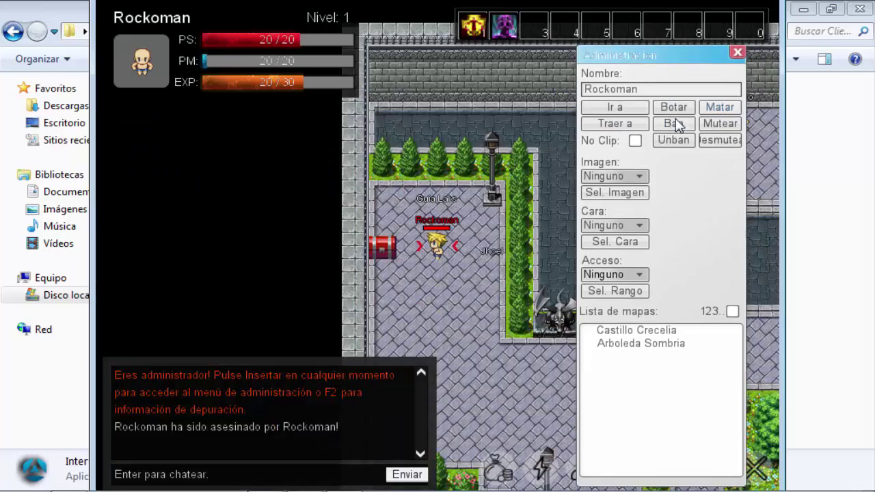
left_click(738, 53)
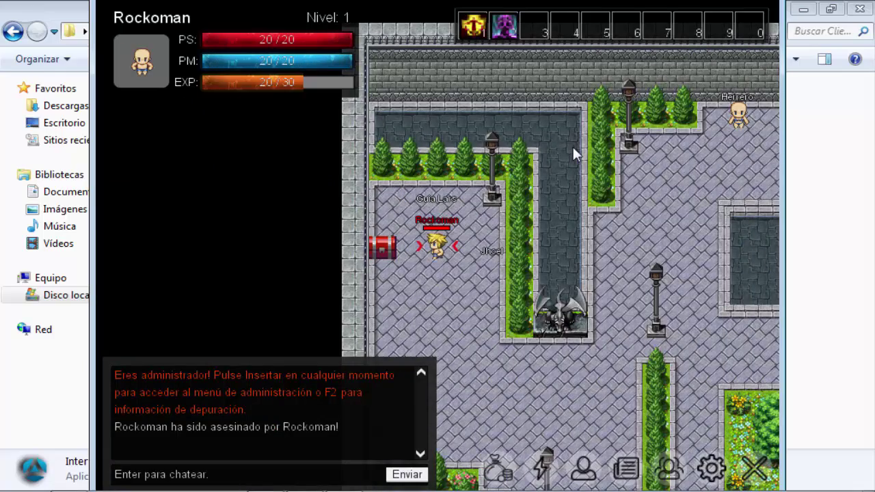
Walk toward Limo, checking Rockoman's character stats of 20 each on the way
key("Down")
key("Right")
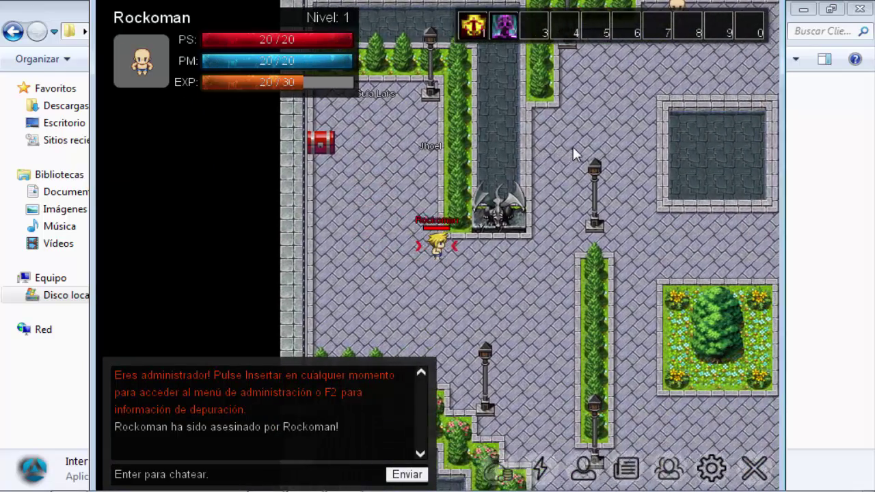
key("Up")
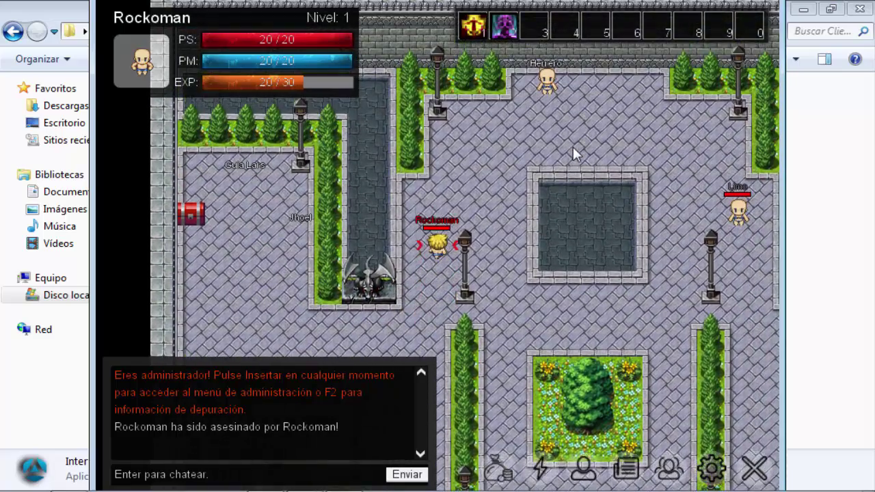
key("Up")
key("Right")
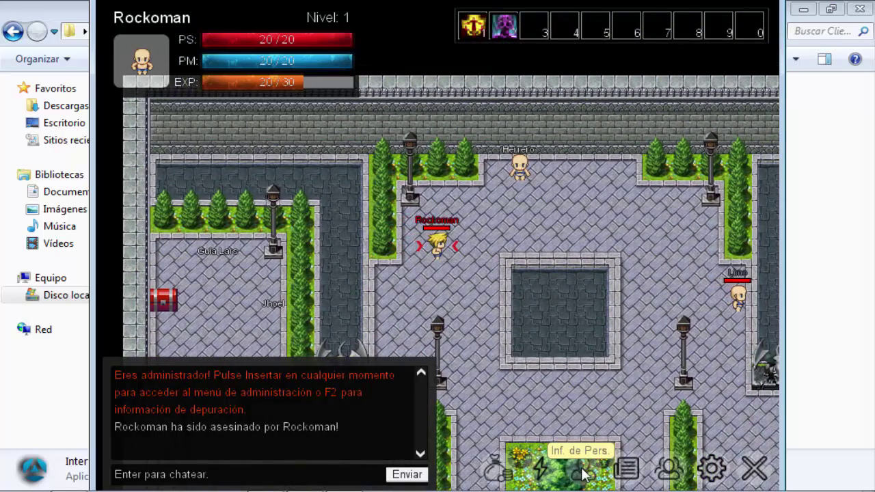
left_click(583, 468)
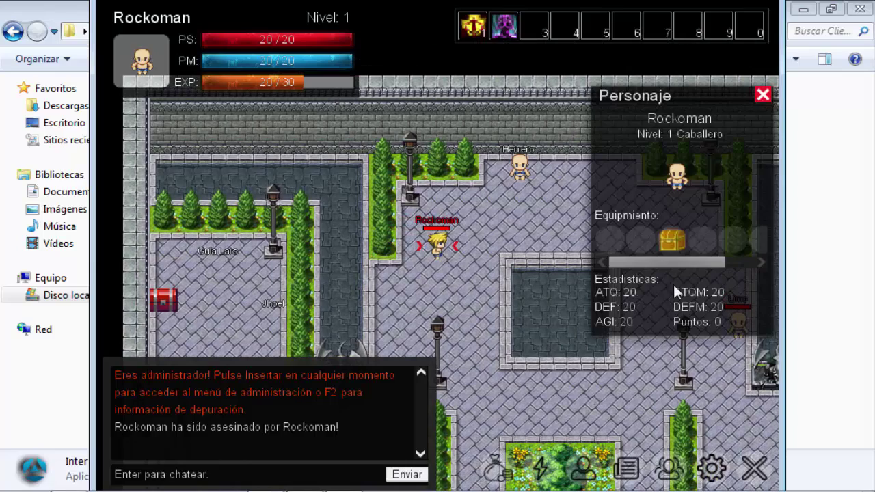
left_click(762, 96)
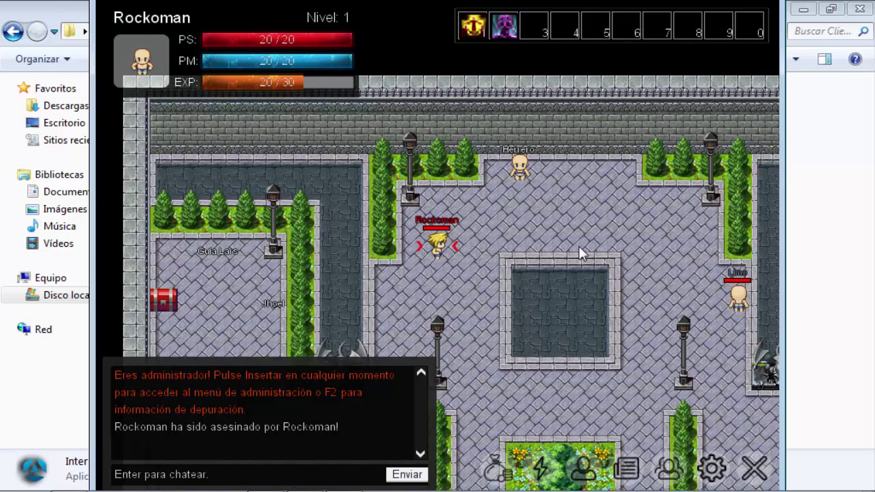
key("Right")
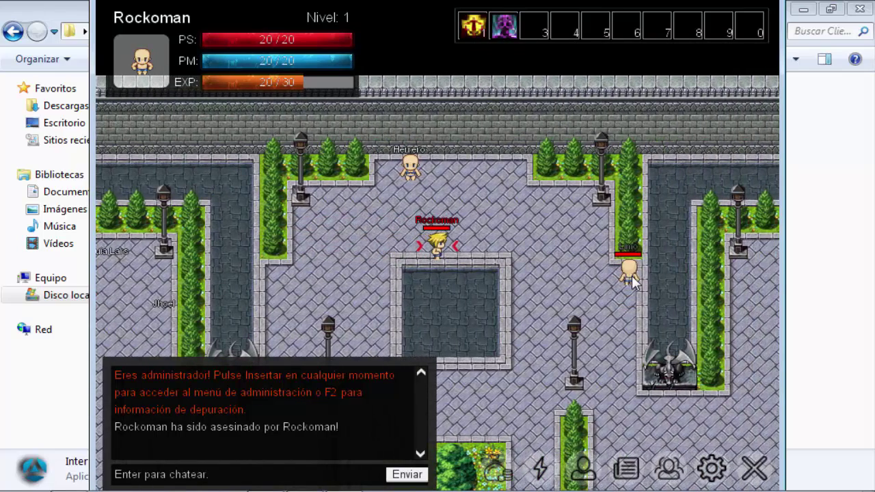
Target Limo and cast Fuego at it twice while stepping around it
left_click(633, 276)
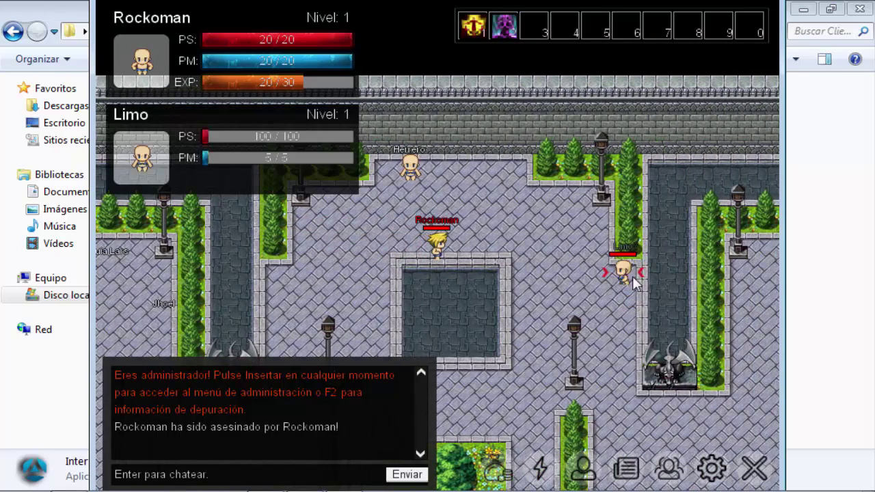
key("1")
key("Right")
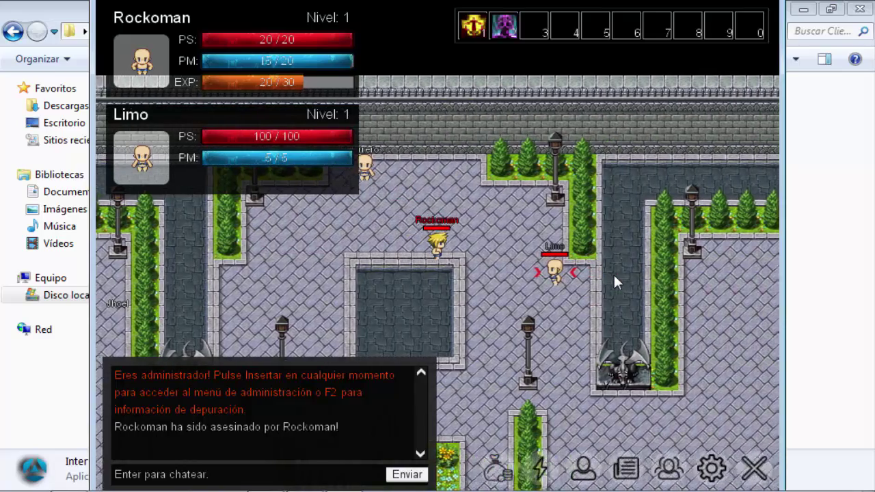
key("1")
key("Right")
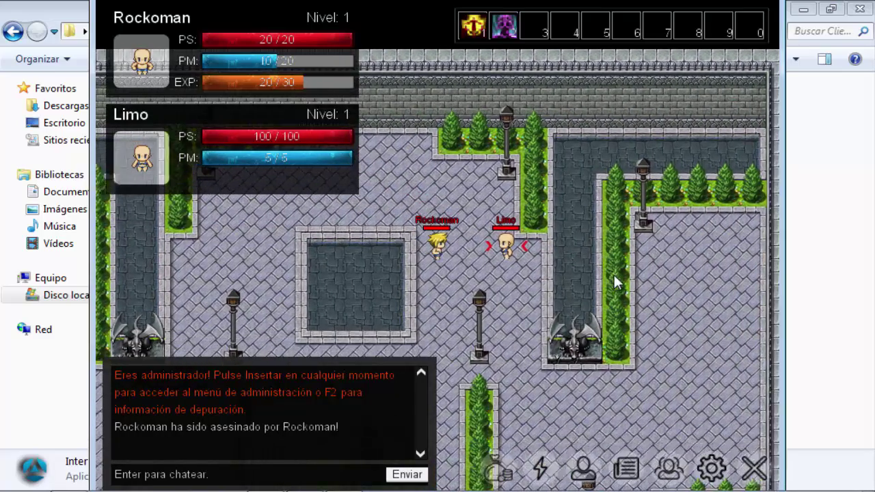
key("Left")
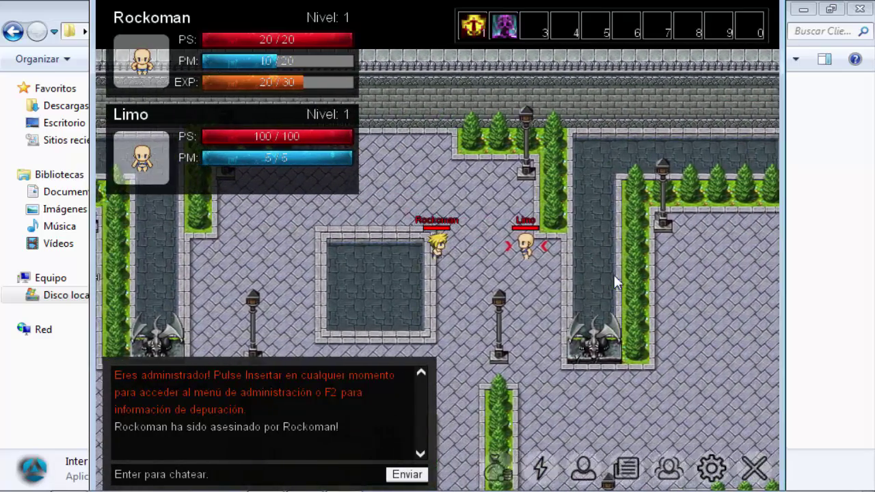
key("Left")
key("Left")
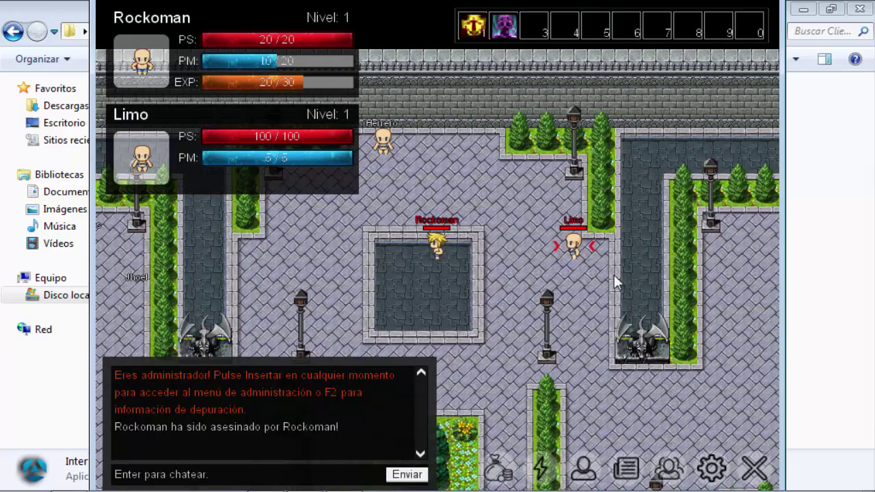
key("Right")
Retarget Limo, cast once more, and bring up the server console showing the crash
left_click(487, 256)
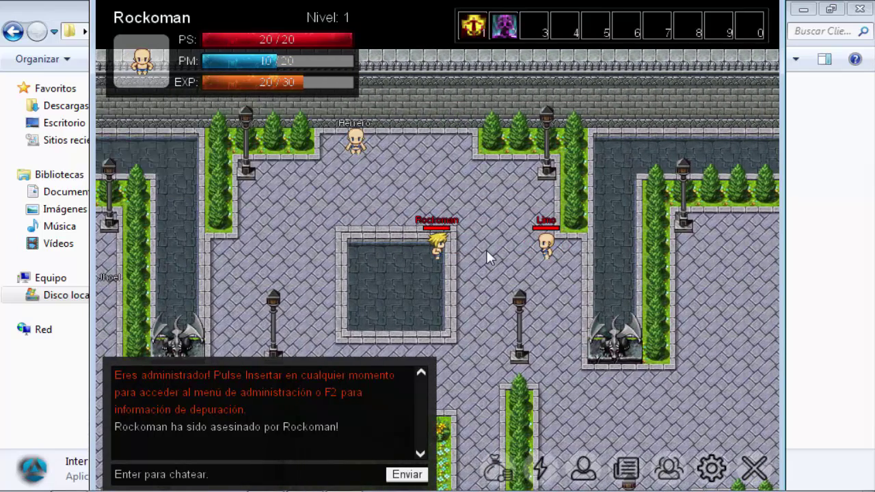
left_click(557, 255)
key("1")
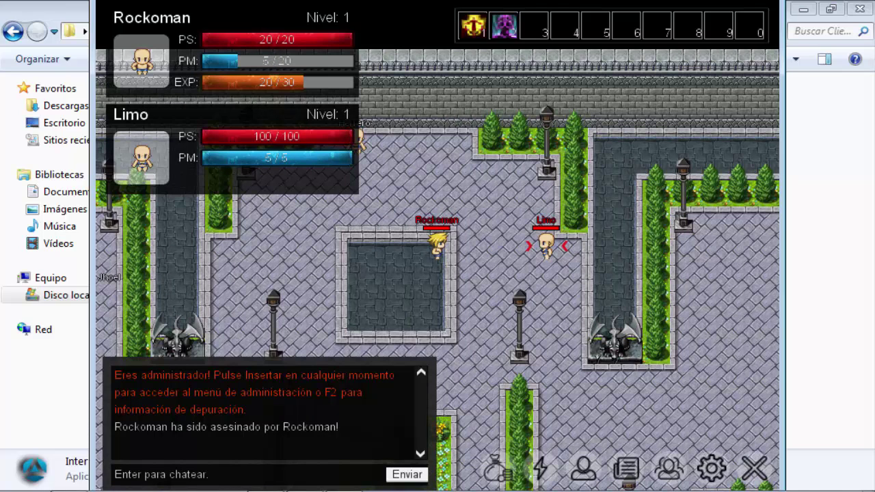
left_click(312, 477)
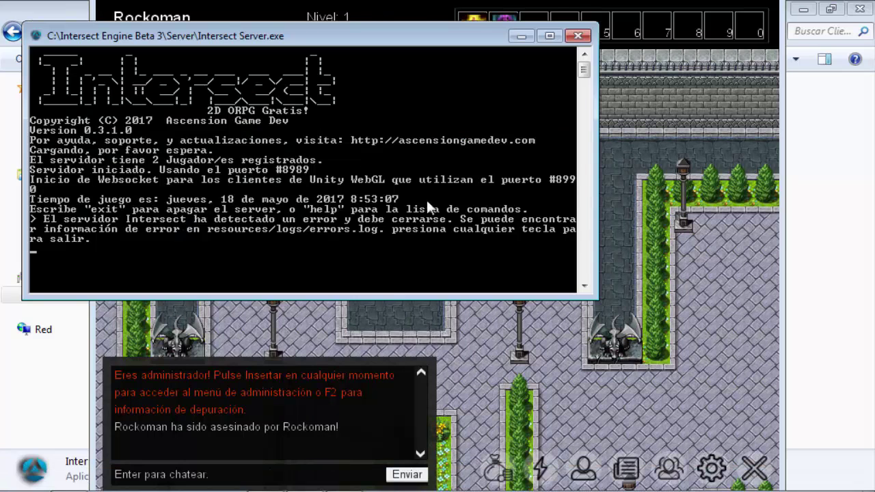
Close the crashed server and game, then relaunch Intersect Server from the Server folder
left_click(577, 36)
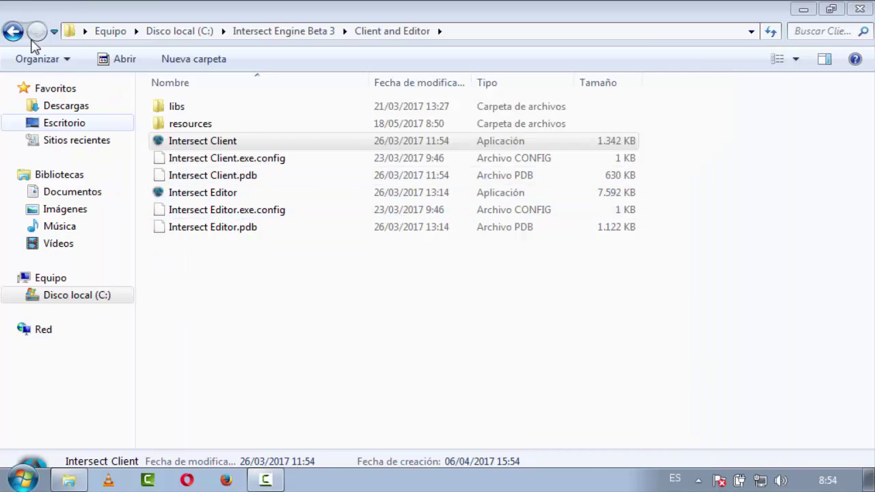
left_click(12, 31)
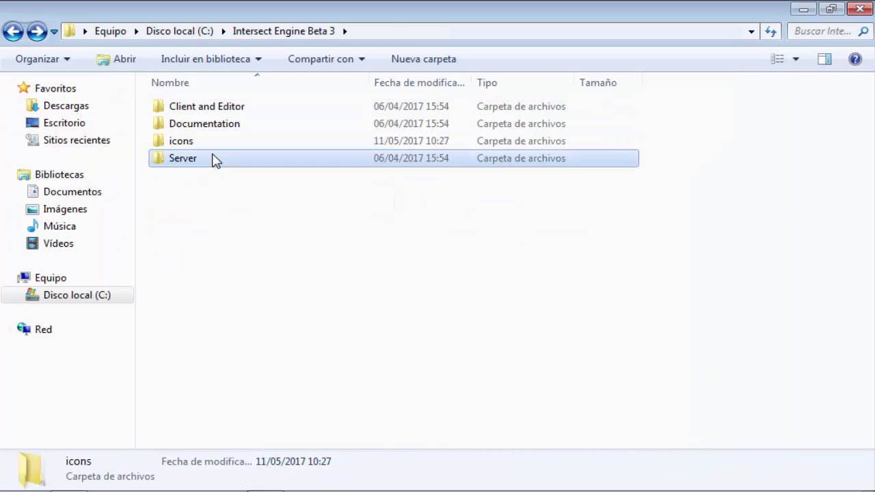
double_click(216, 156)
double_click(216, 193)
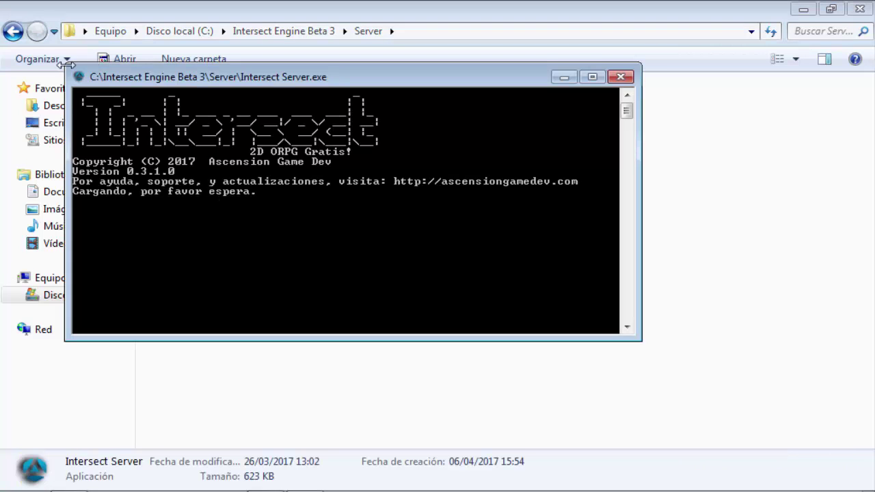
Launch Intersect Editor from Client and Editor, log in, and dismiss the tileset warning
left_click(12, 31)
double_click(220, 111)
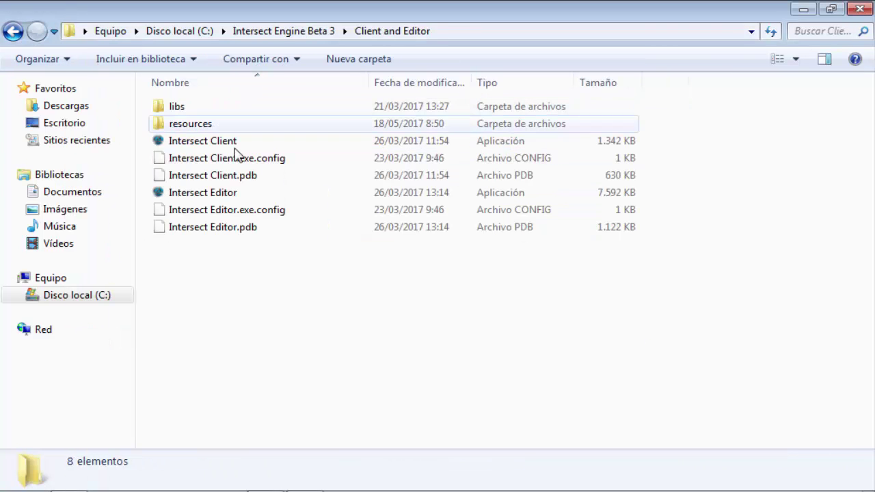
double_click(245, 194)
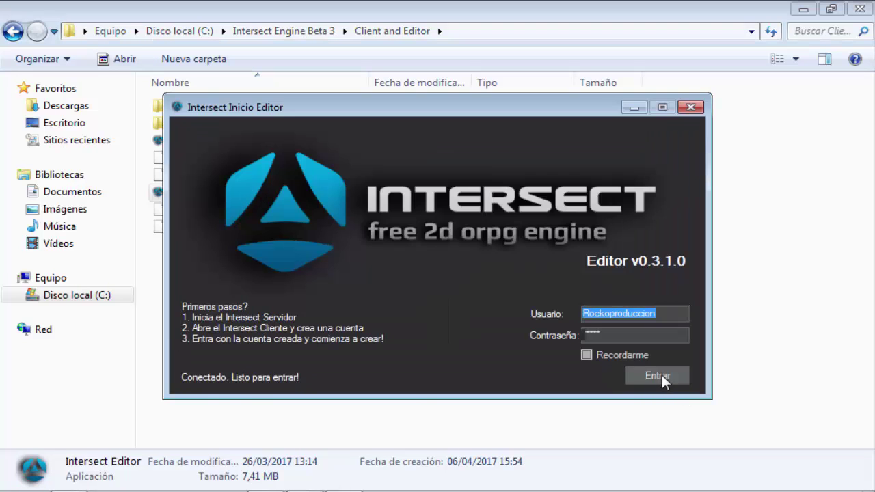
left_click(660, 378)
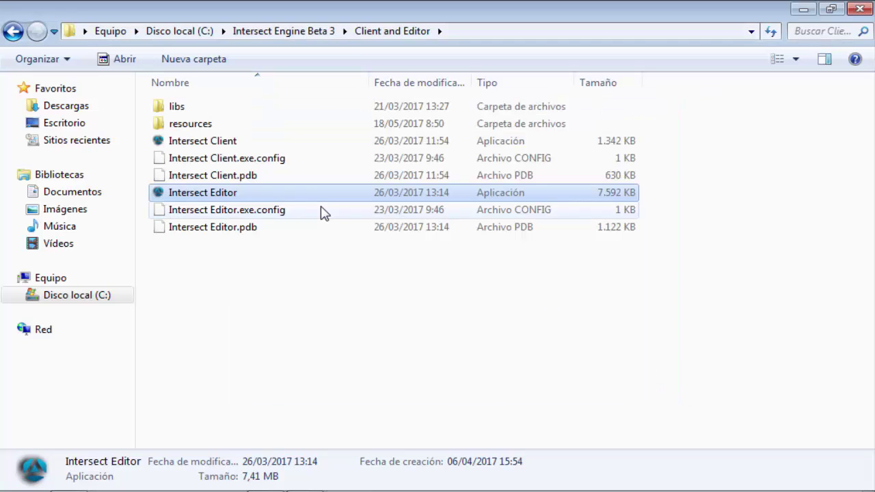
left_click(603, 334)
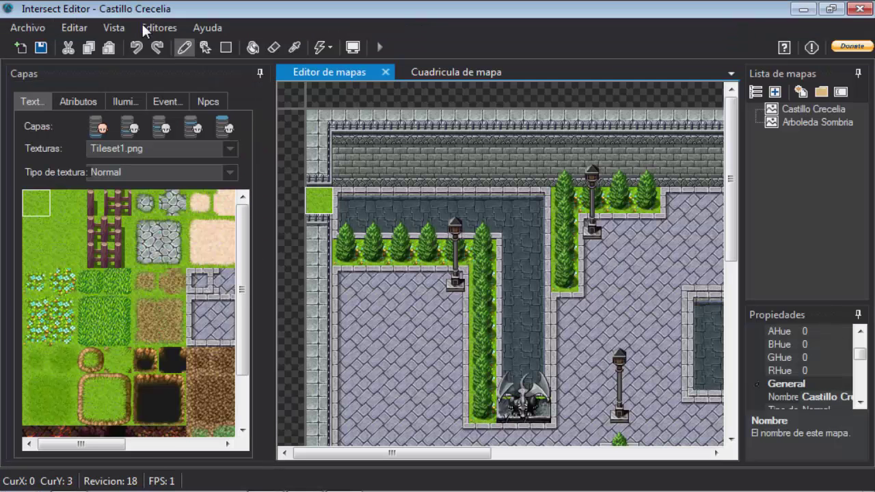
Give the Fuego skill 1 point of HP damage in the skill editor
left_click(147, 26)
left_click(206, 225)
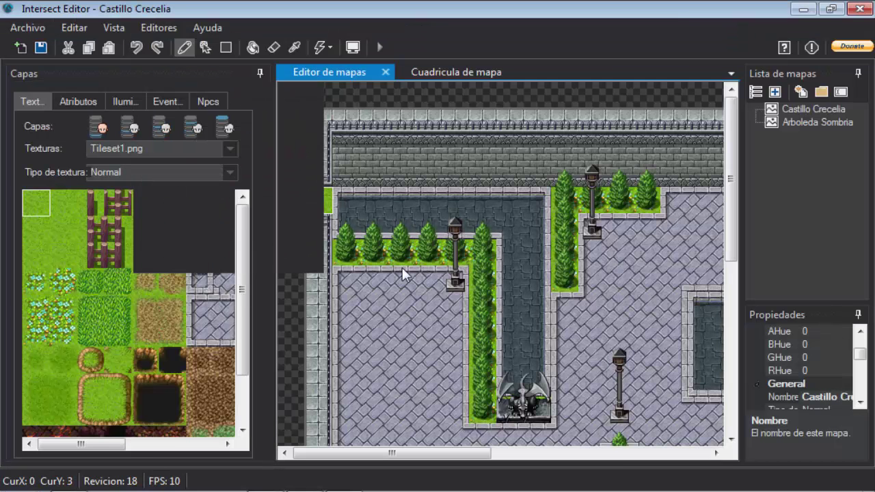
left_click(125, 90)
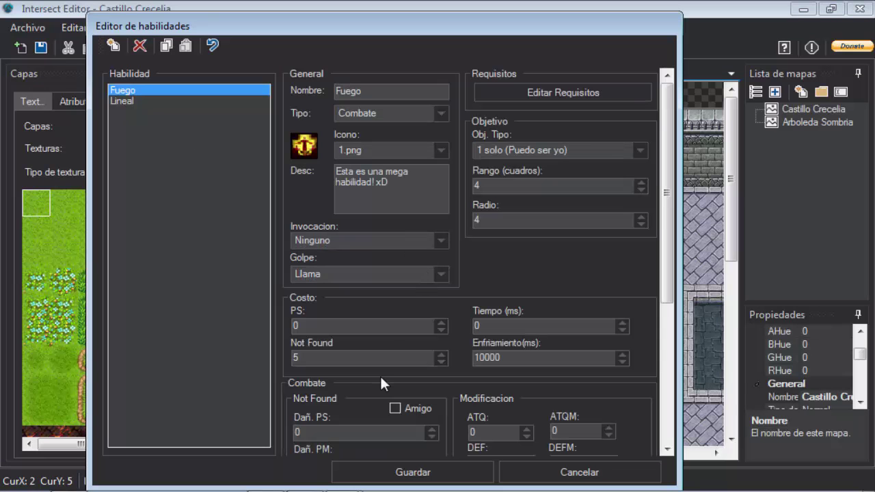
scroll(673, 190, "down", 3)
type("1")
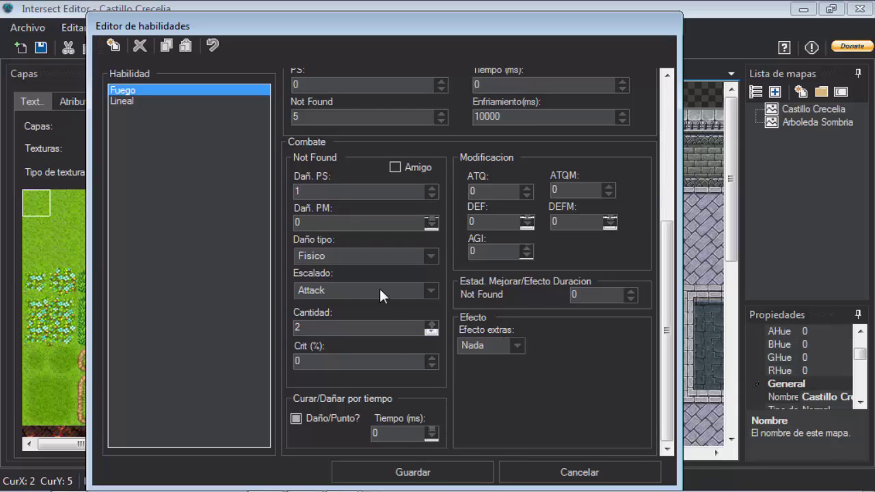
Review Lineal's combat settings, save the skills and close Intersect Editor
left_click(160, 102)
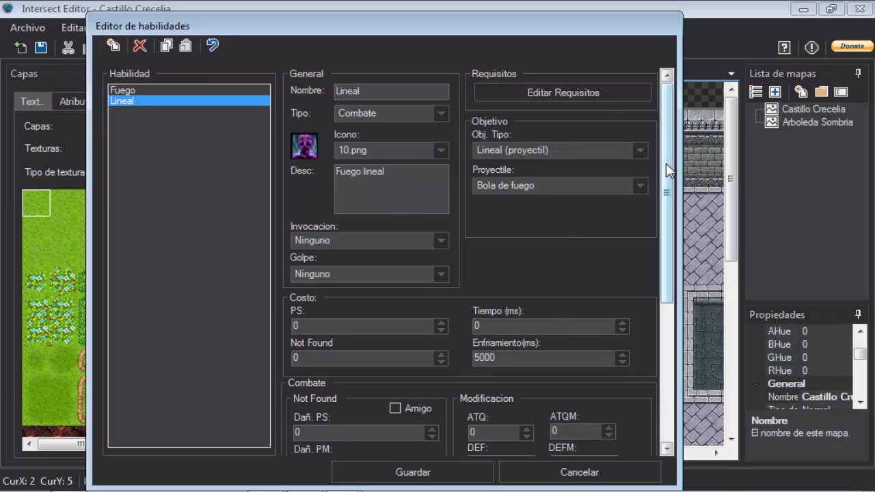
scroll(666, 179, "down", 3)
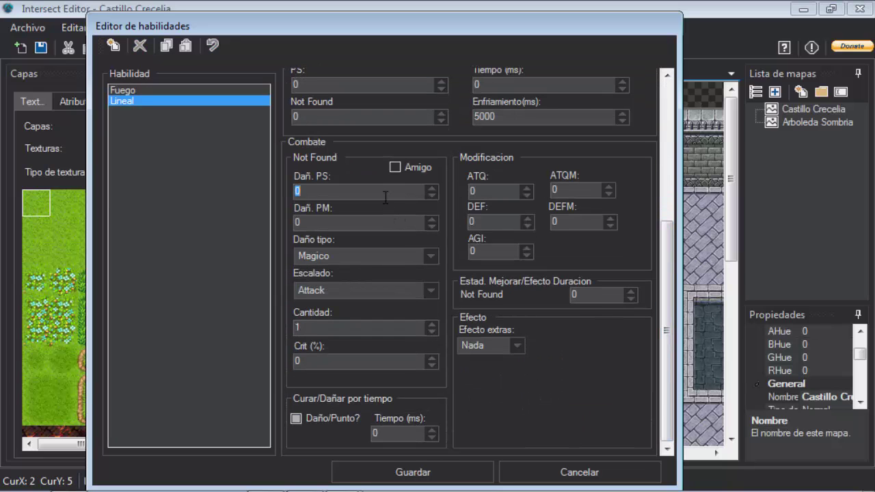
left_click(456, 473)
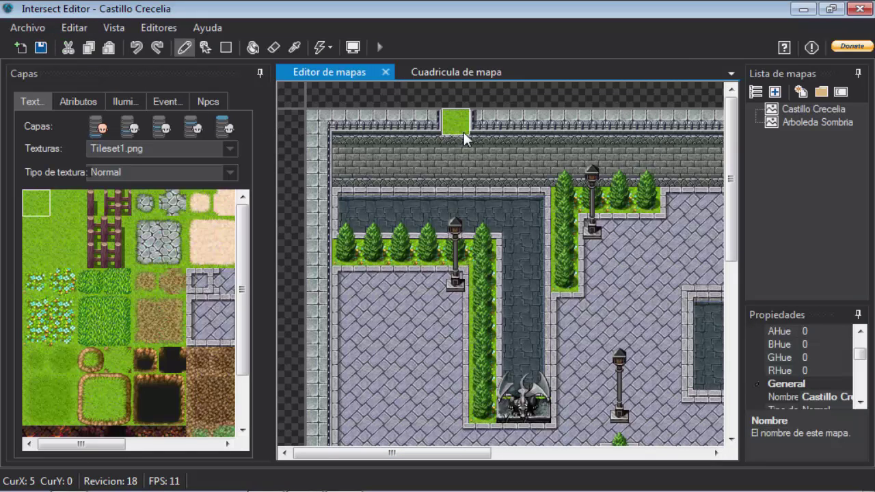
left_click(860, 8)
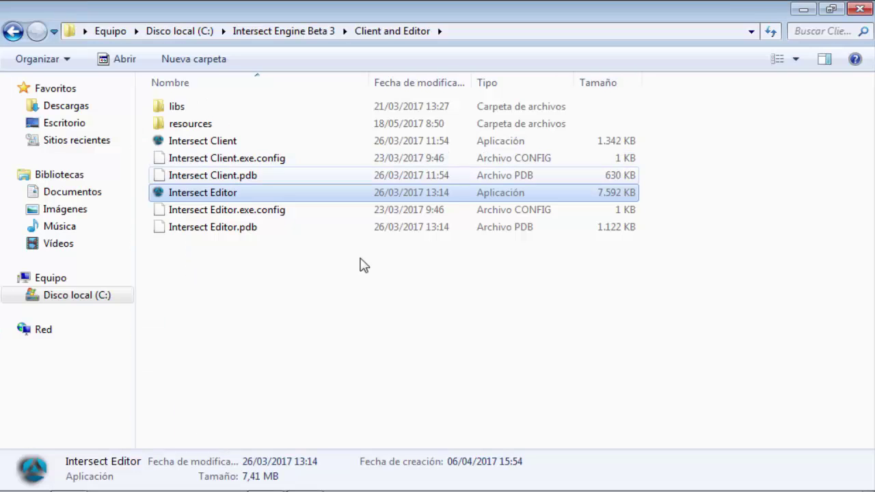
Relaunch the client as Rockoman and place the Administración panel to the right of the map
left_click(209, 144)
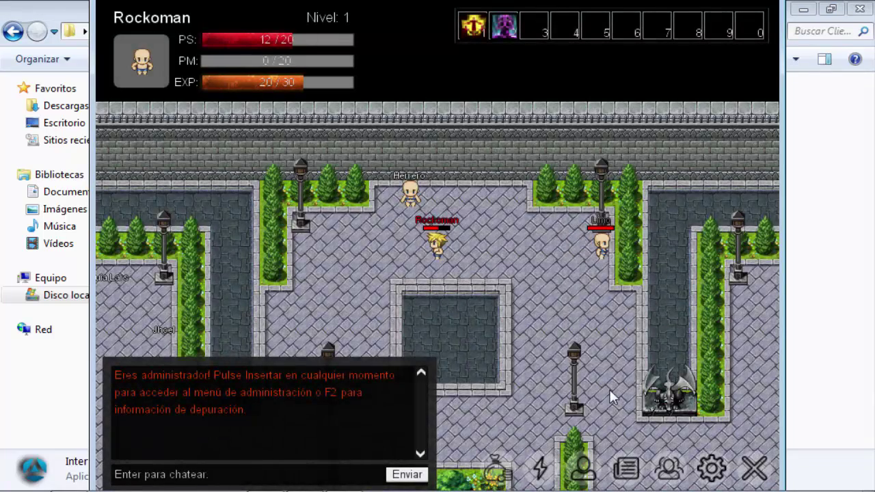
key("Insert")
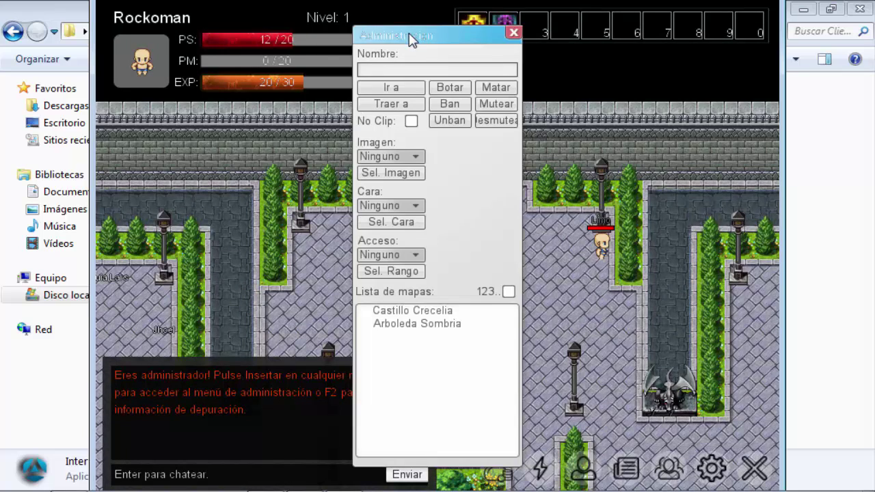
left_click_drag(412, 39, 620, 46)
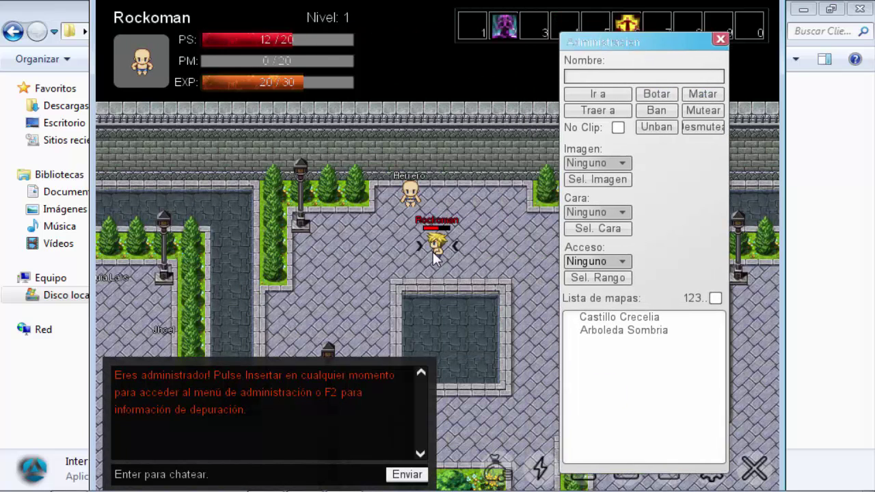
Kill Rockoman from the admin panel to respawn at full stats, then walk him to Limo
left_click(703, 94)
left_click(721, 39)
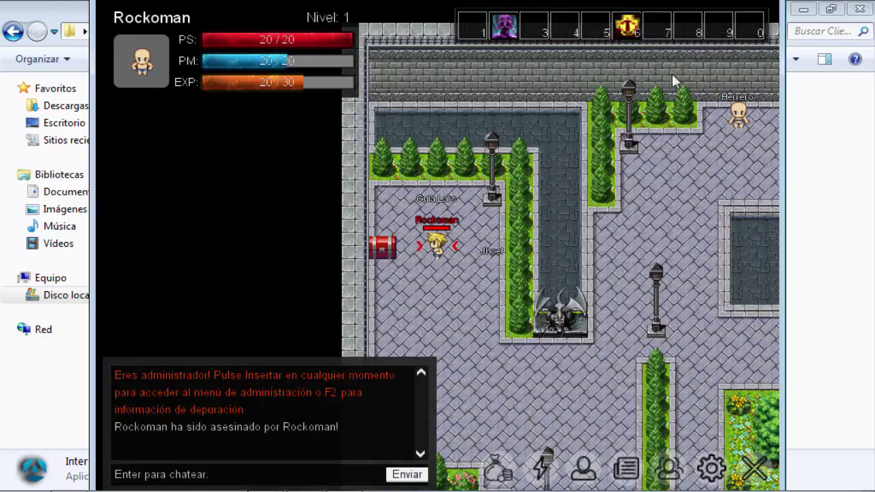
key("Down")
key("Right")
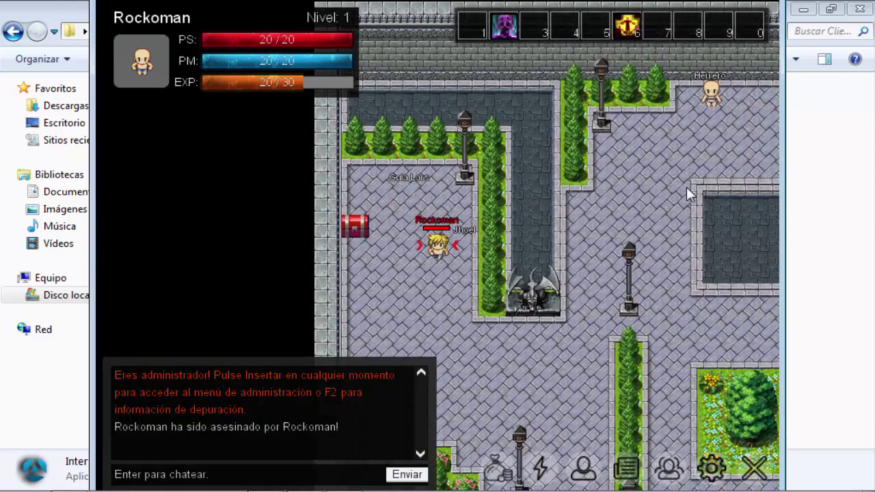
key("Right")
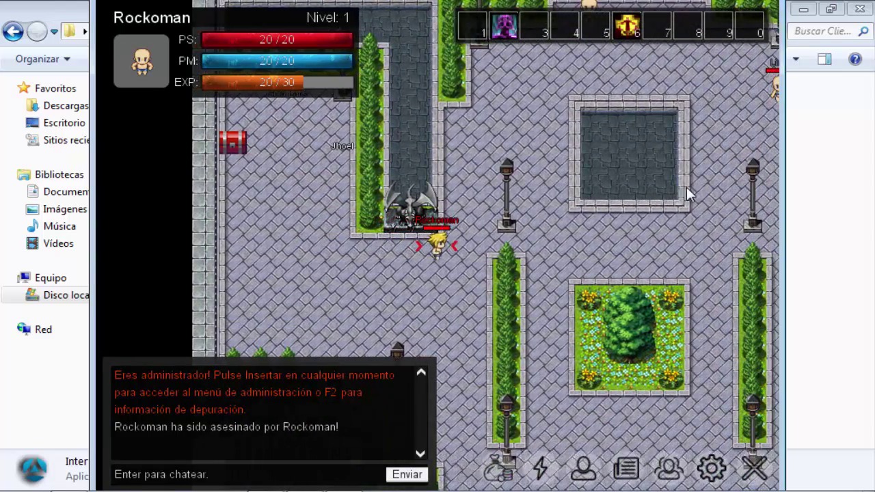
key("Up")
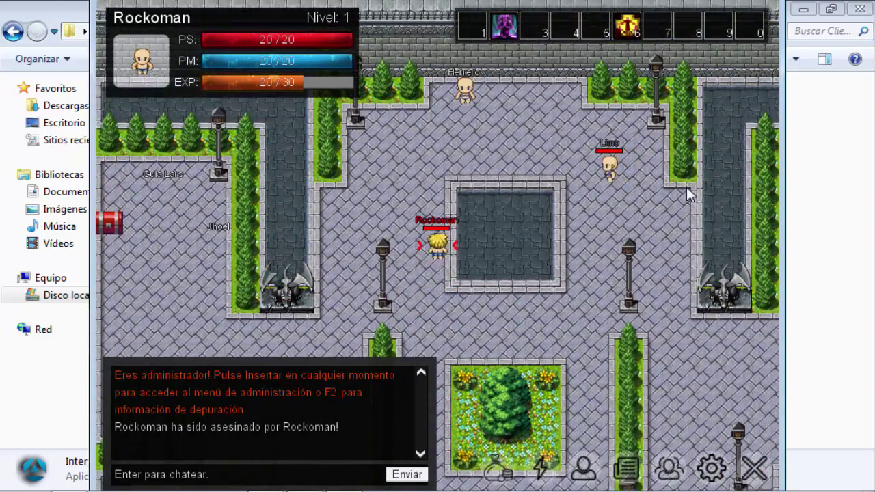
key("Up")
key("Right")
key("Up")
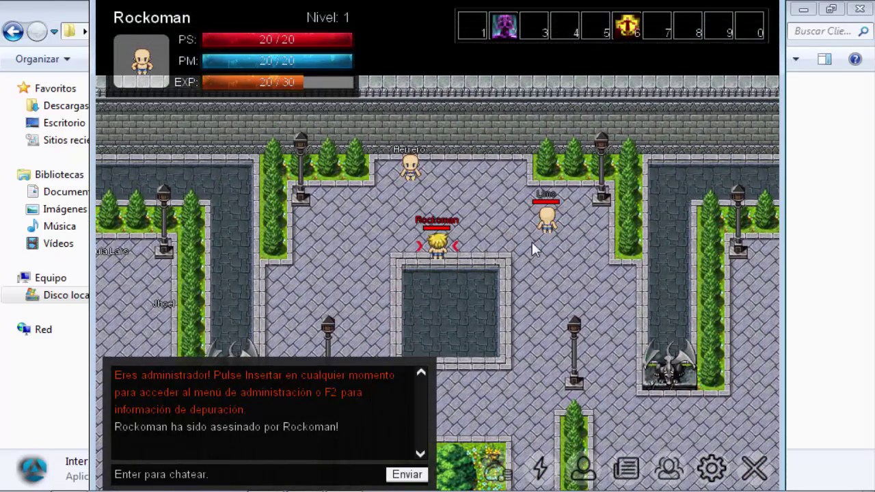
Target Limo, put Fuego on hotbar slot 1, cast it to drop Limo to 99/100, then quit
left_click(545, 232)
left_click_drag(626, 27, 468, 33)
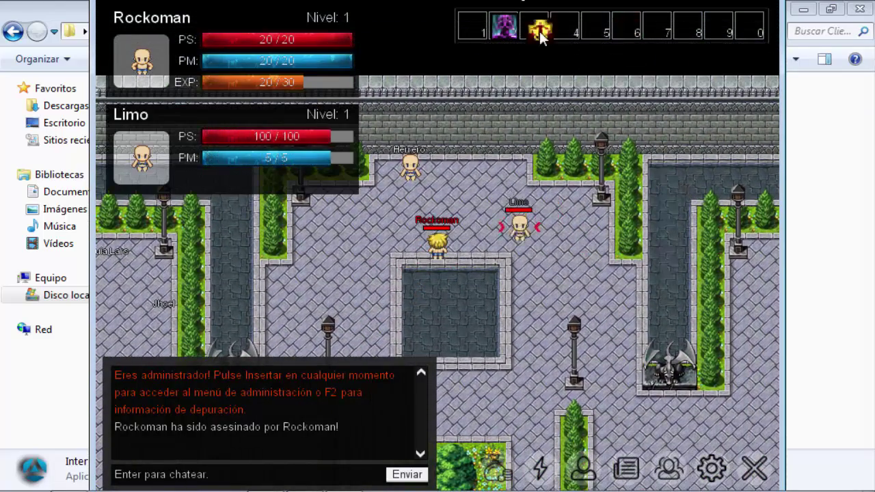
key("2")
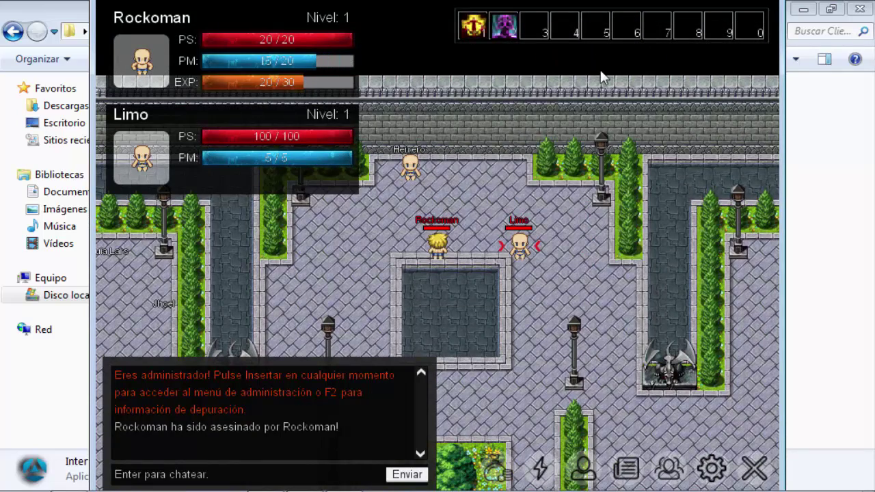
key("Left")
key("2")
key("Right")
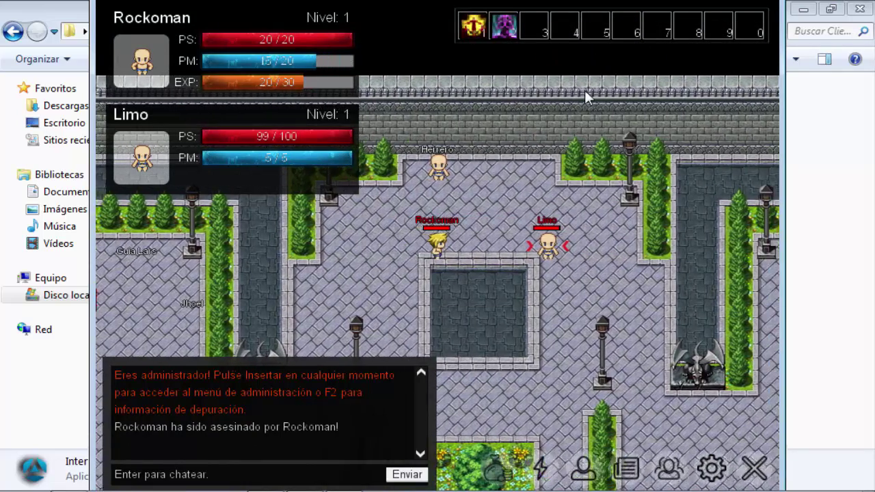
key("Left")
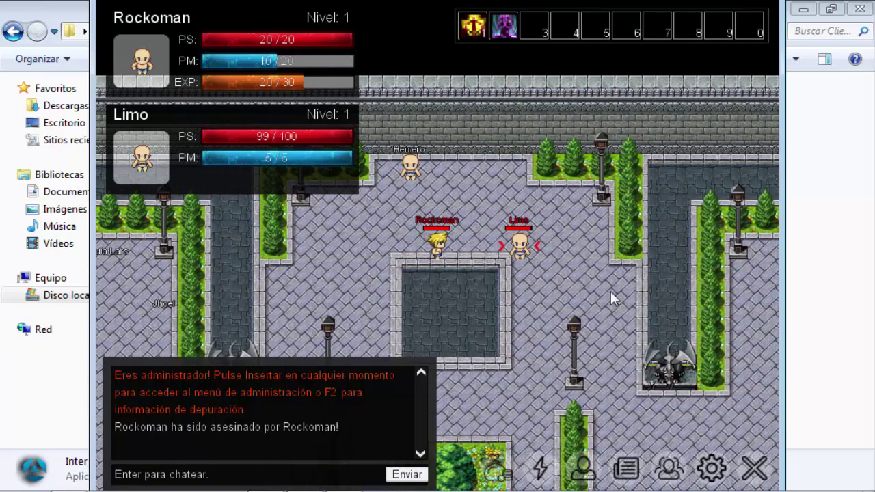
left_click(754, 467)
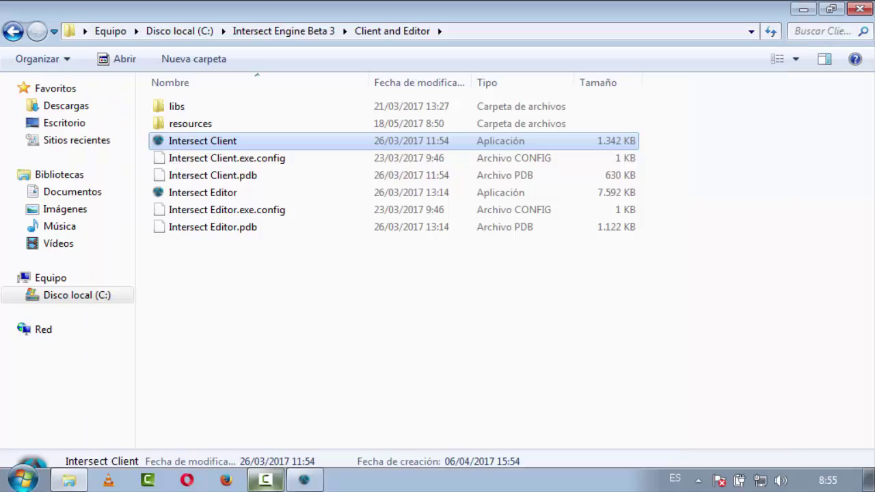
Close the crashed server console and open Server\resources to the formulas file's actions
left_click(300, 481)
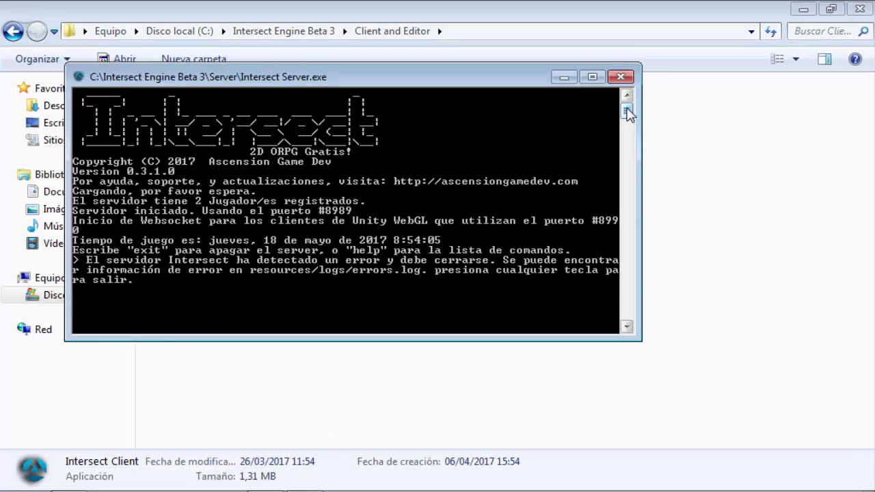
left_click(621, 76)
left_click(13, 31)
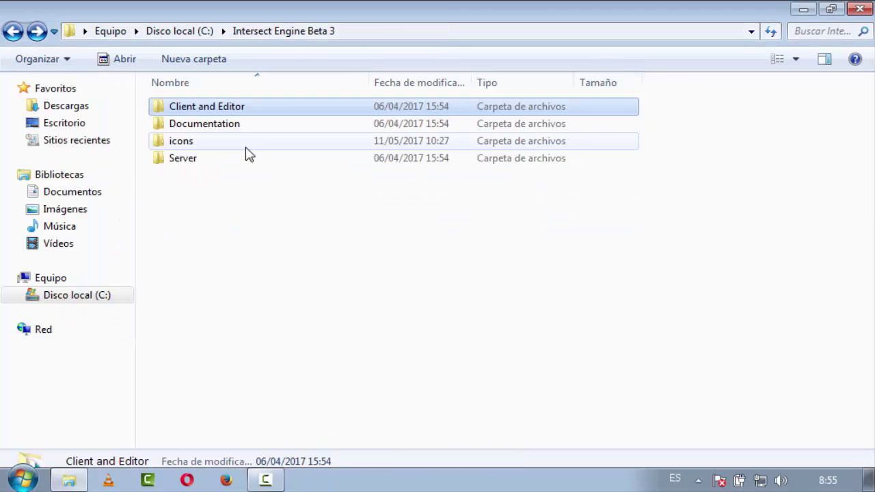
double_click(237, 159)
double_click(221, 125)
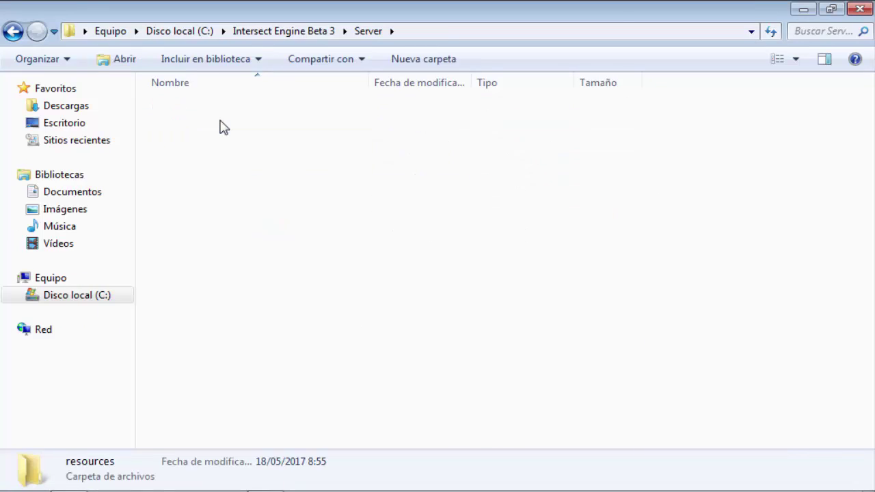
right_click(208, 159)
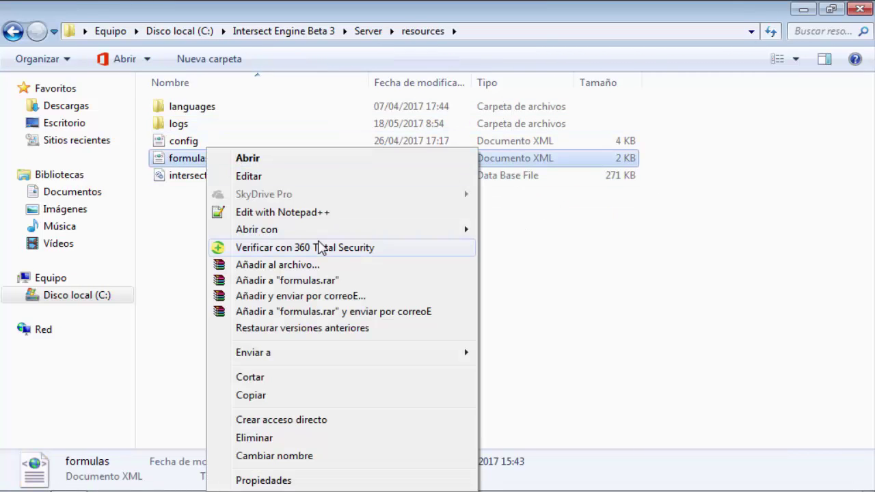
left_click(298, 212)
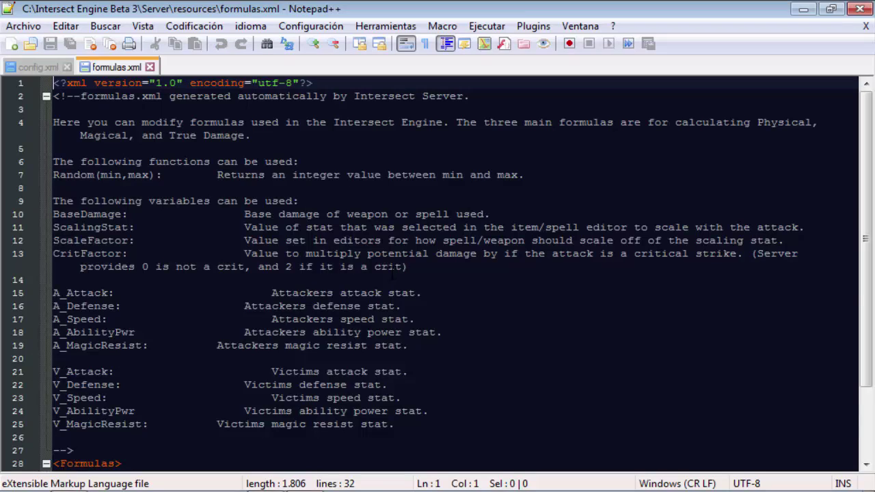
left_click(367, 293)
scroll(367, 293, "down", 2)
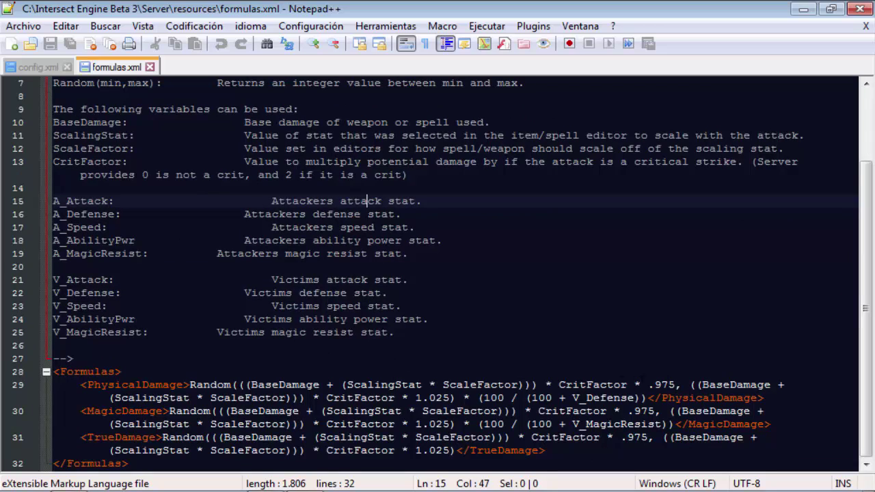
left_click(636, 398)
left_click(512, 411)
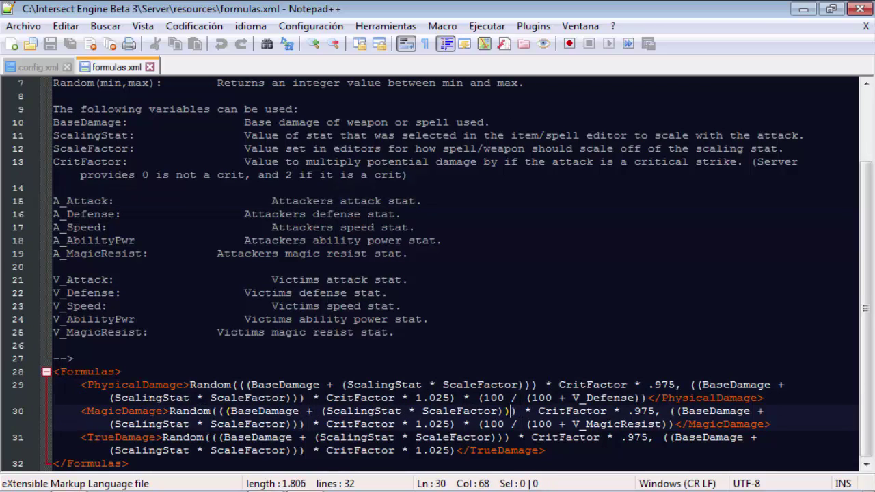
left_click(404, 450)
Close the formulas file in Notepad++ and restart Intersect Server from the Server folder
left_click(848, 9)
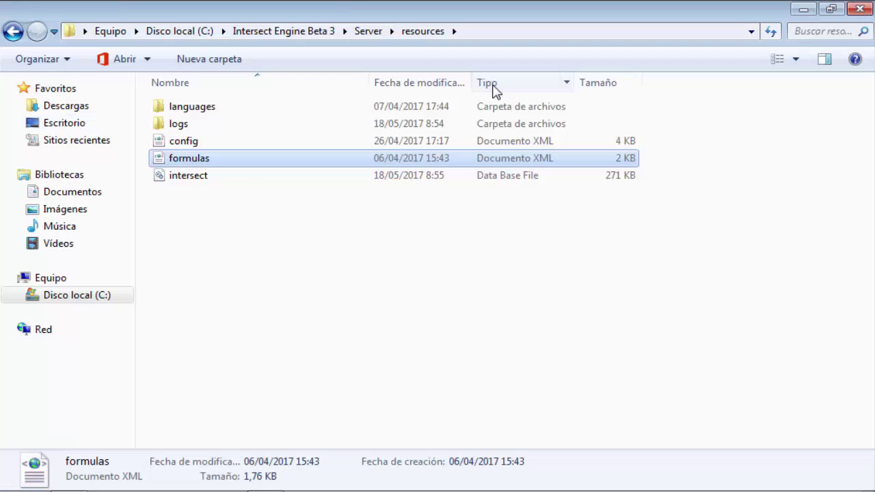
left_click(15, 31)
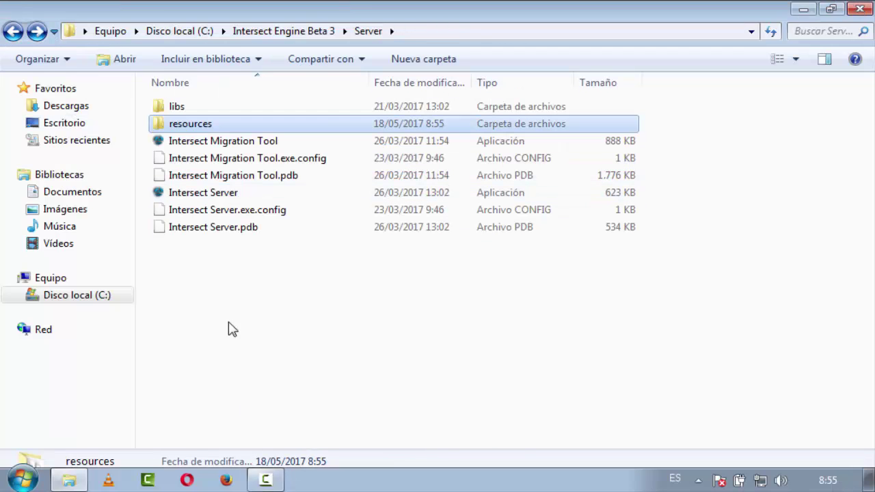
double_click(245, 194)
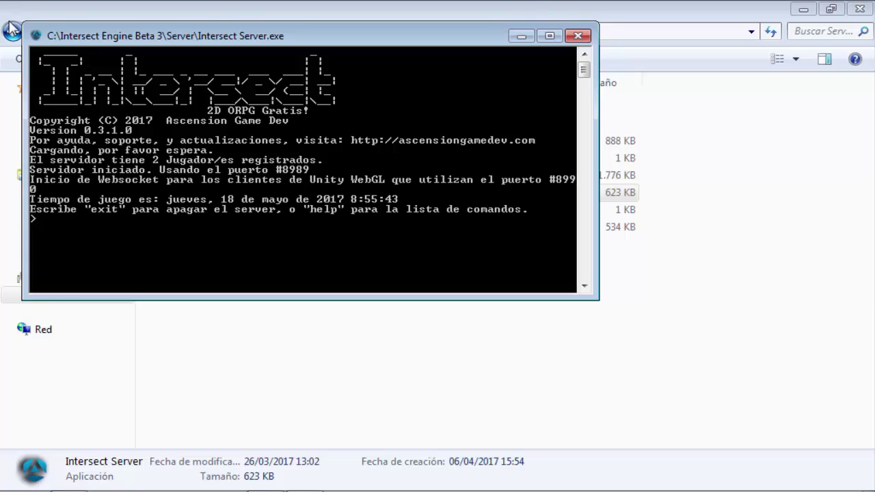
Launch Intersect Editor from Client and Editor, log in and dismiss the tileset warning
left_click(12, 31)
double_click(195, 110)
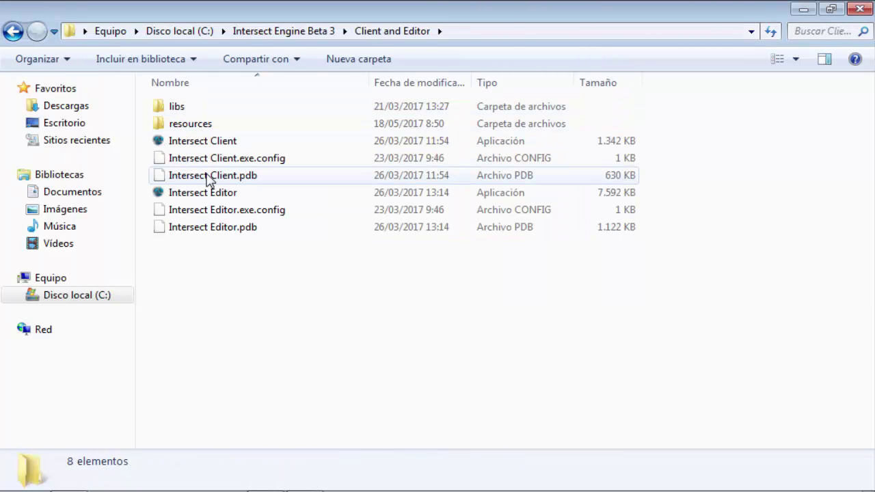
left_click(209, 195)
double_click(306, 197)
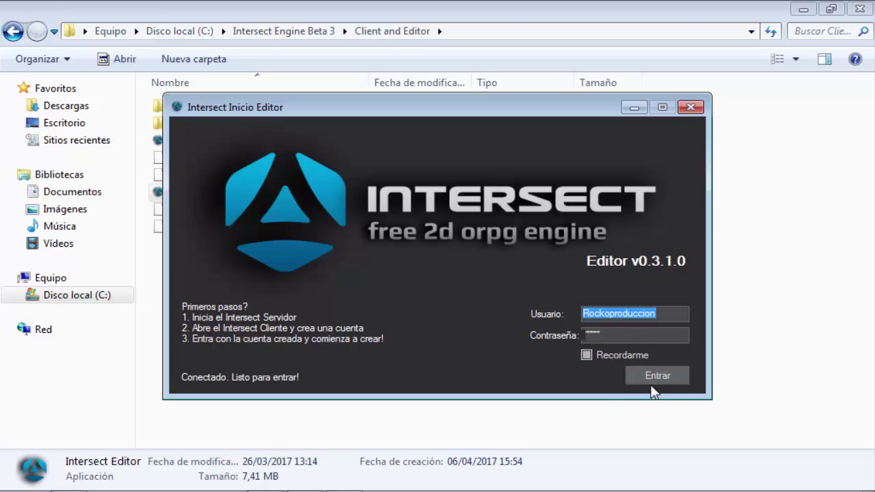
left_click(656, 378)
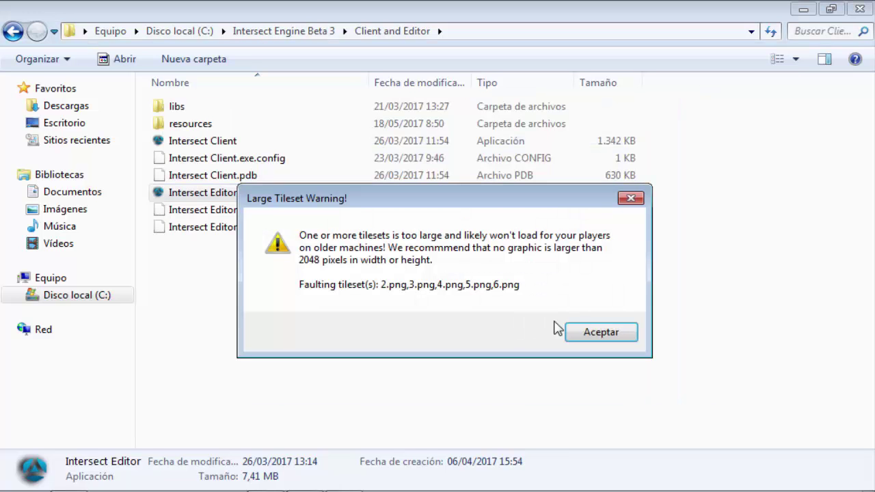
left_click(578, 331)
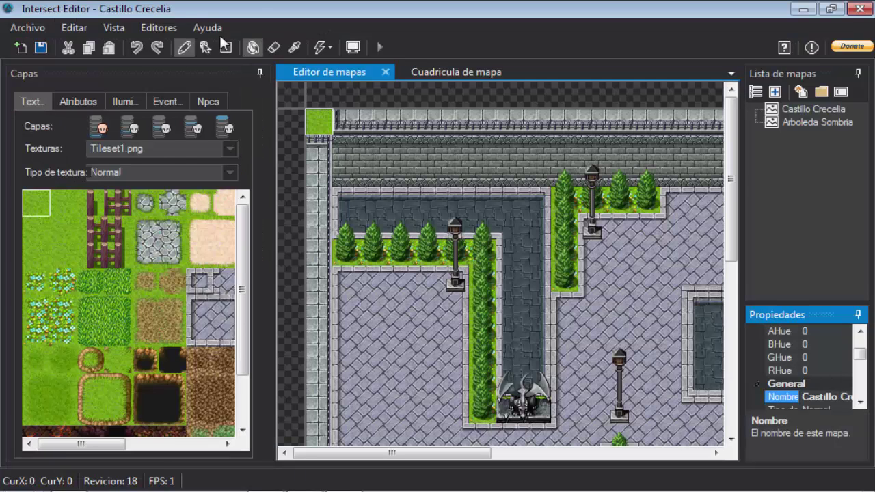
left_click(157, 28)
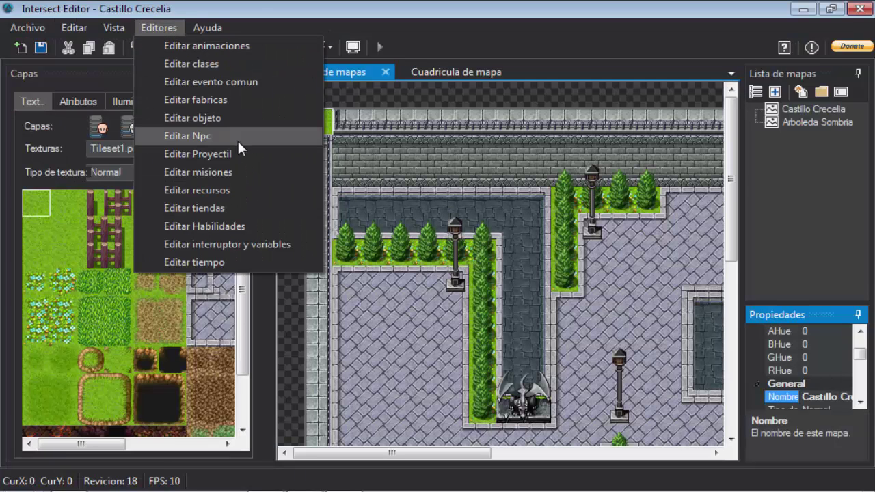
Set Fuego's crit chance to 1%, keeping single target, physical damage and Attack scaling
left_click(236, 226)
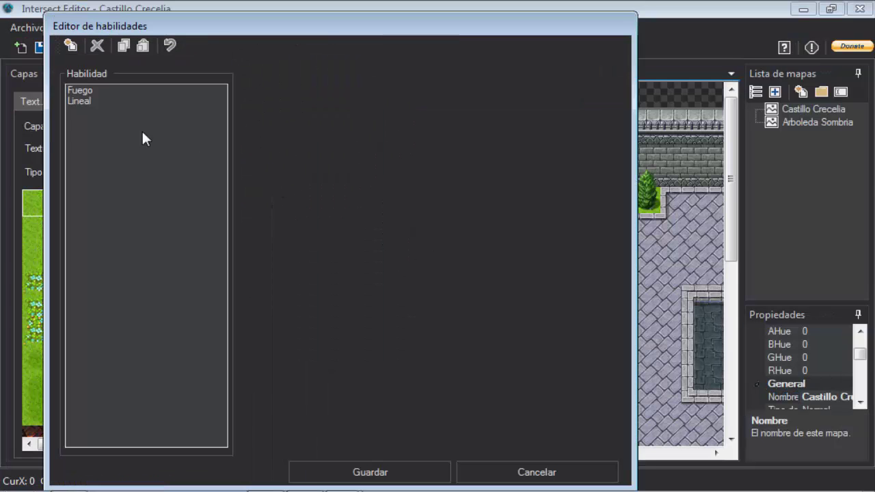
left_click(105, 100)
left_click(107, 90)
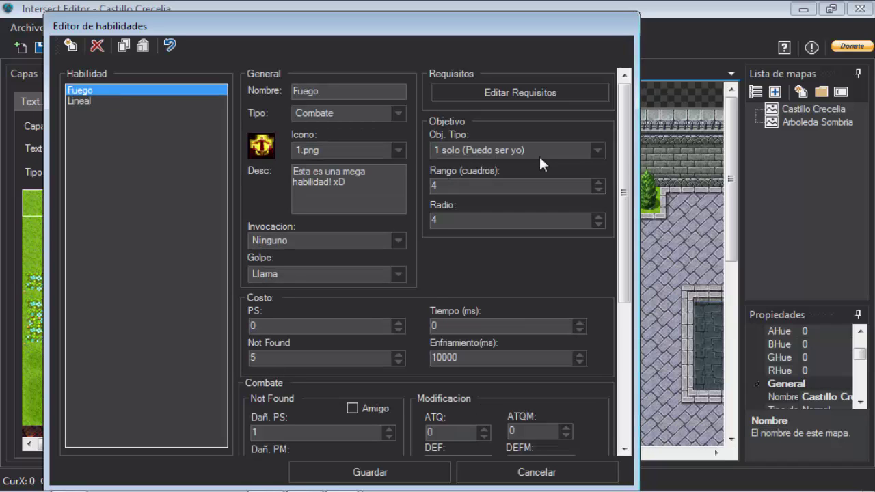
mouse_move(628, 157)
left_mouse_down()
mouse_move(629, 178)
mouse_move(628, 169)
left_mouse_up()
left_click(596, 128)
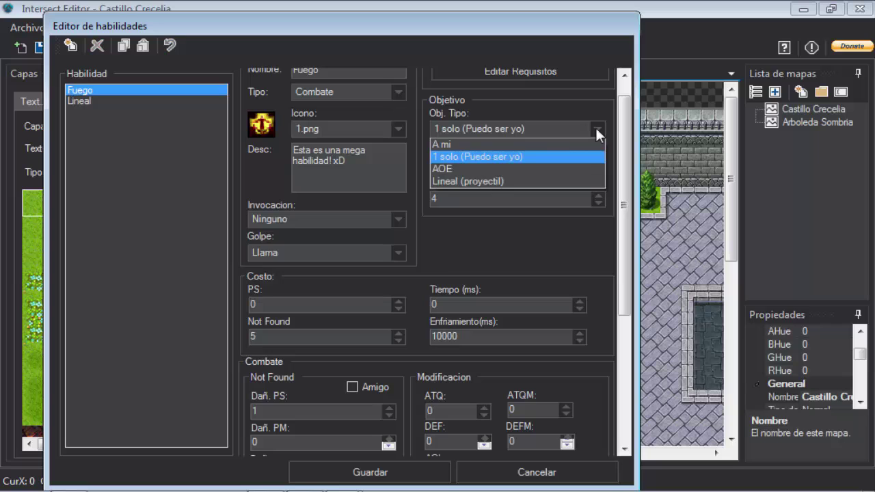
left_click(594, 128)
left_click_drag(626, 168, 622, 295)
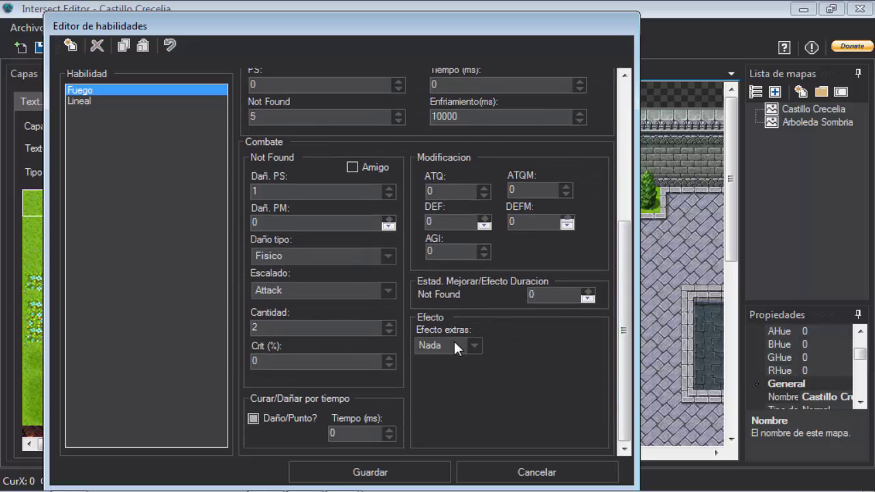
left_click(386, 258)
left_click(388, 256)
left_click(379, 290)
left_click(385, 289)
left_click(385, 356)
Raise the Lineal skill's crit chance to 1%
left_click(141, 103)
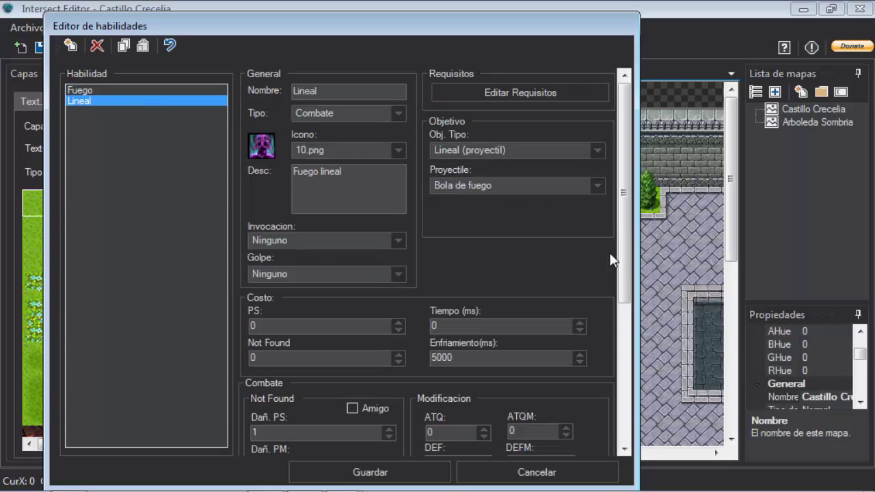
left_click_drag(628, 208, 628, 346)
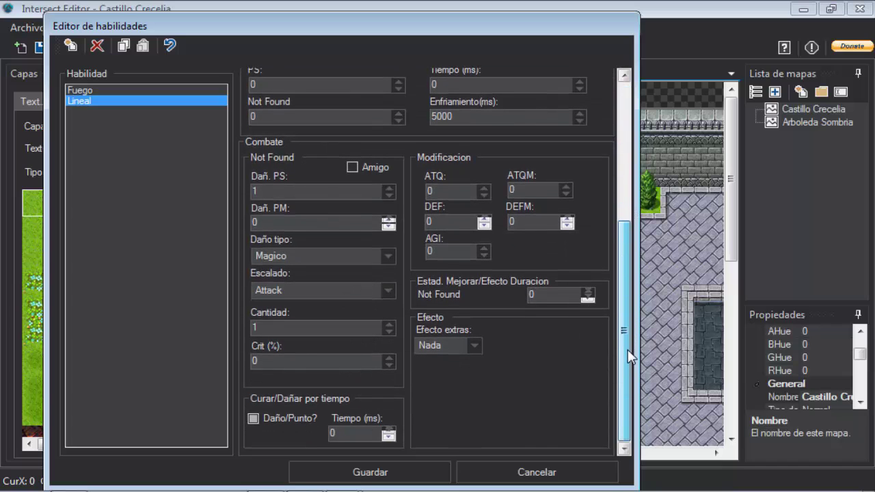
left_click(387, 357)
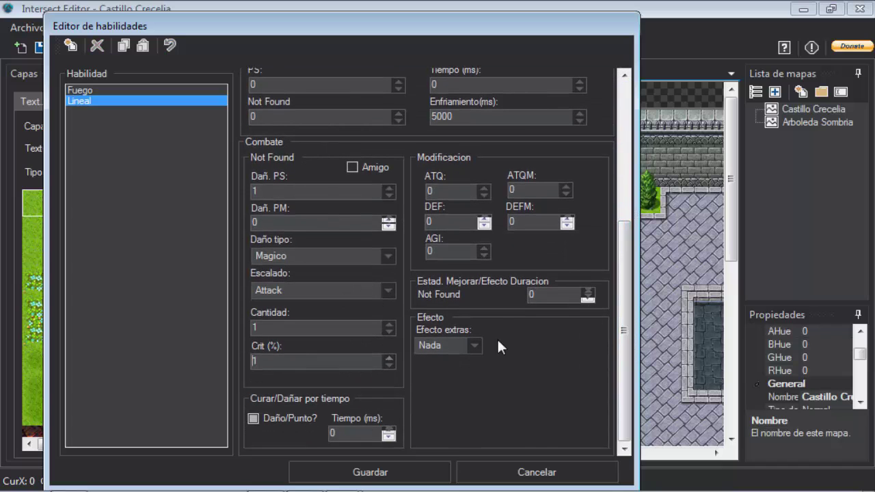
left_click_drag(625, 334, 625, 259)
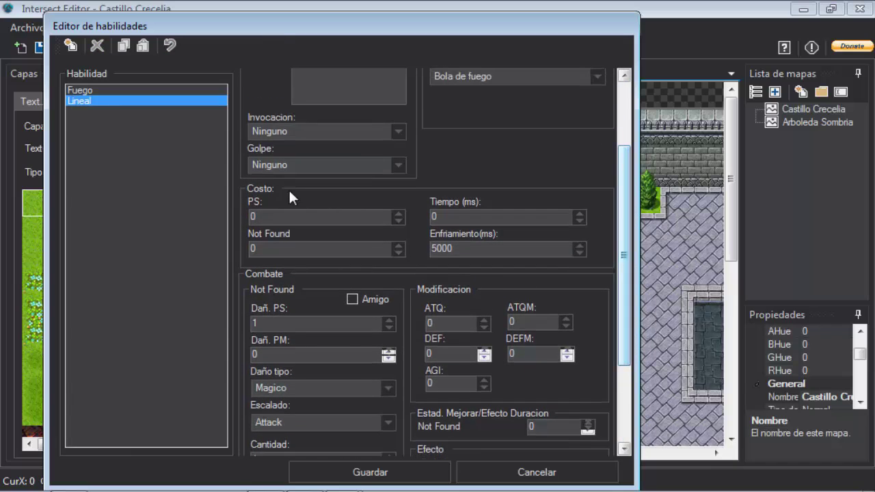
Recheck Fuego's physical damage and Attack scaling, then close the skill editor
left_click(98, 90)
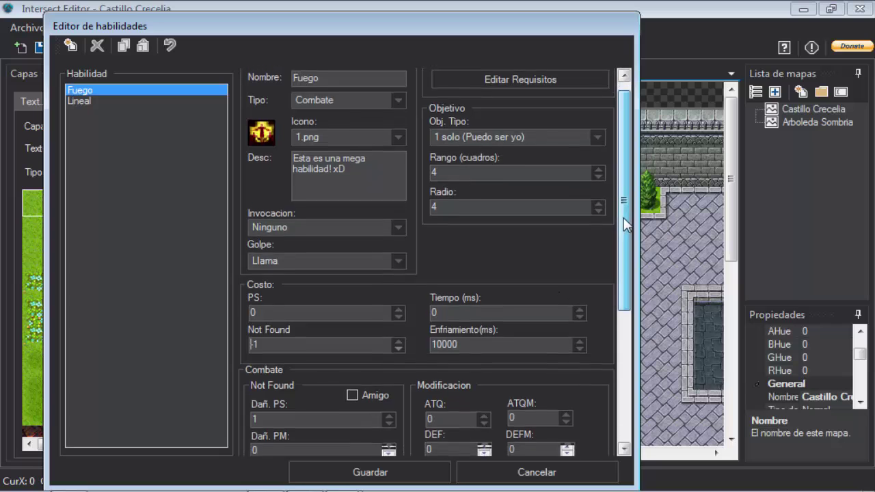
scroll(395, 260, "down", 2)
scroll(395, 260, "down", 2)
scroll(396, 260, "down", 1)
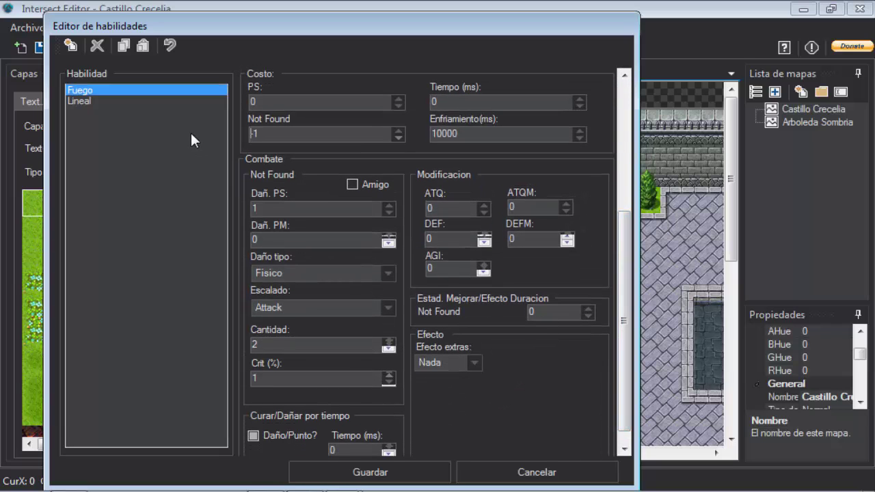
left_click(384, 275)
left_click(383, 274)
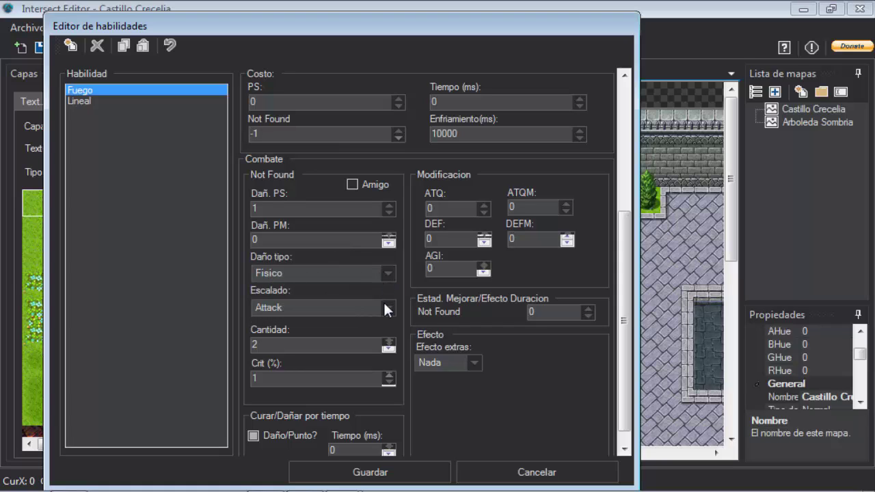
left_click(386, 305)
left_click(388, 324)
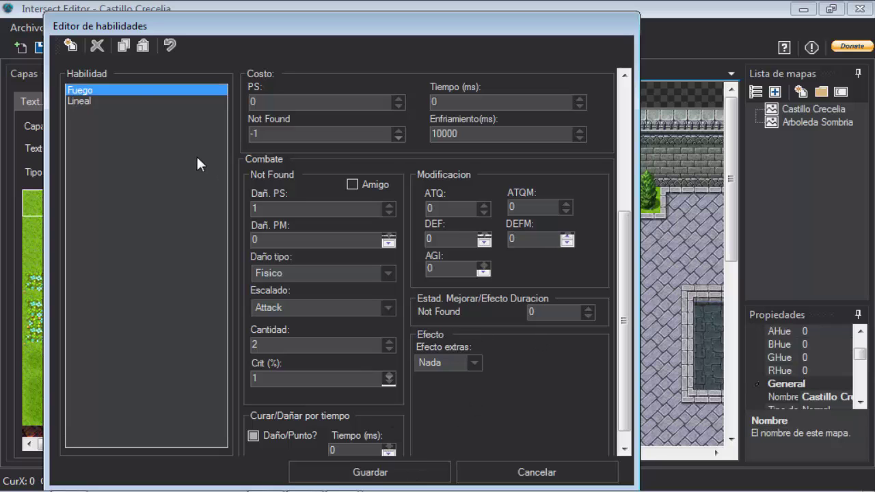
left_click(149, 100)
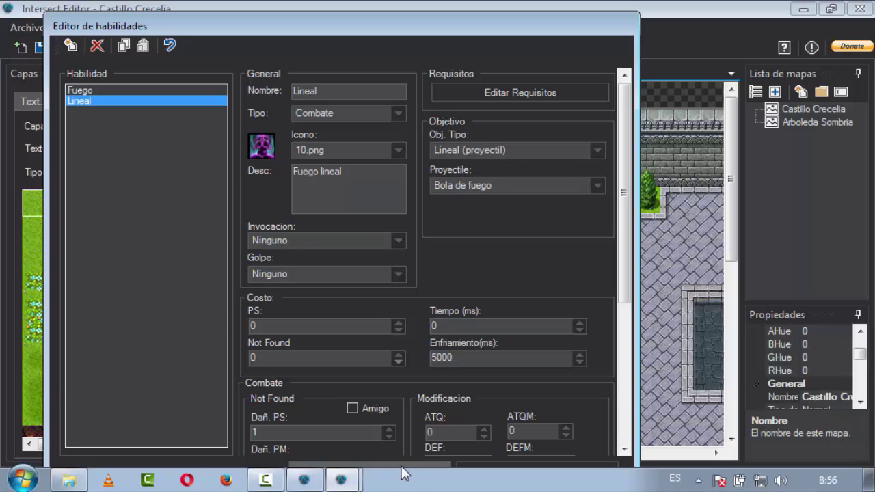
key("Escape")
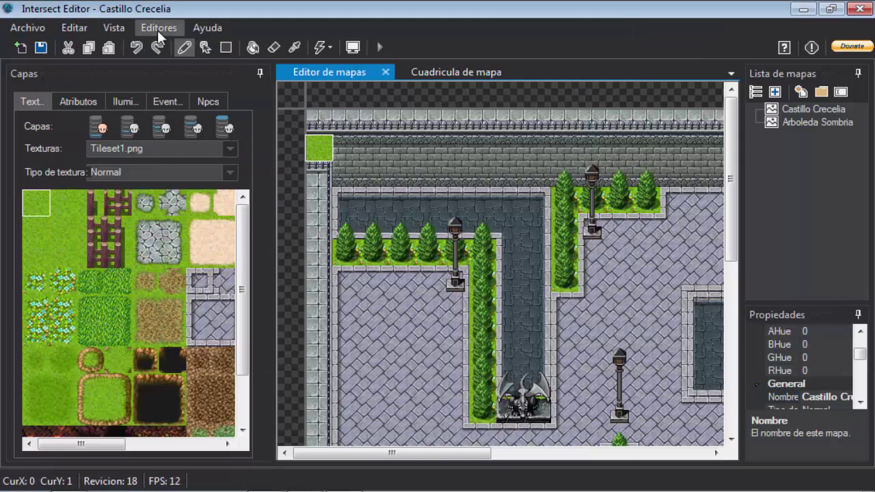
left_click(158, 28)
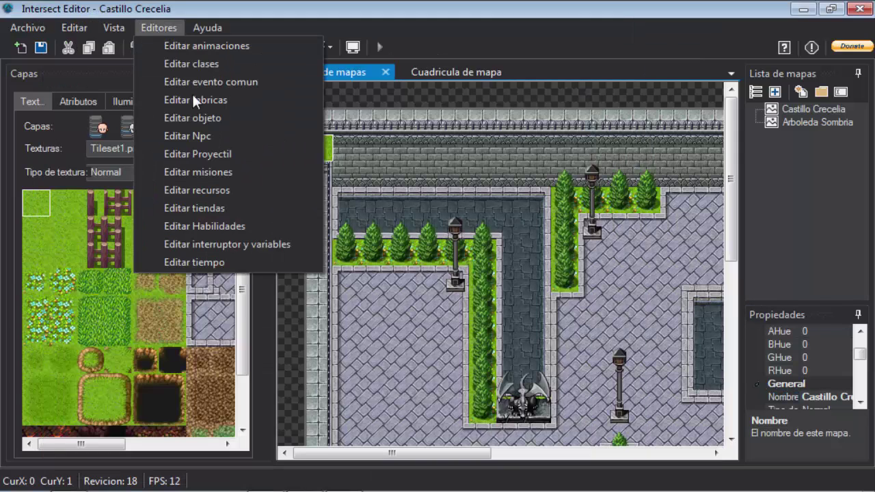
left_click(225, 136)
left_click(97, 79)
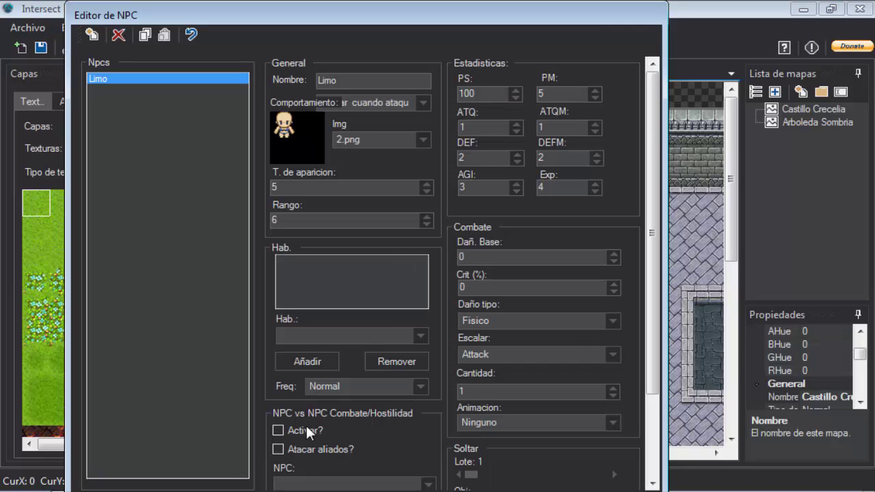
scroll(299, 429, "down", 3)
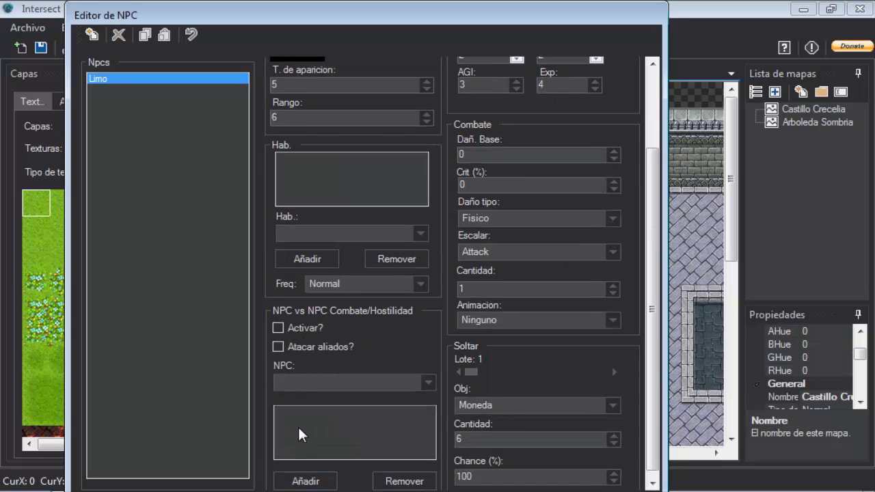
key("alt+F4")
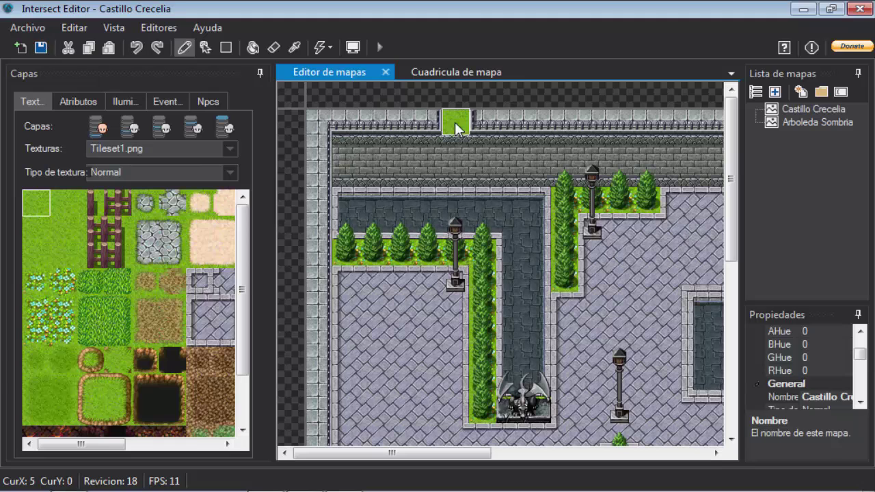
Close the editor, start the client and cast the skill on Limo, dropping it to 99/100
left_click(860, 8)
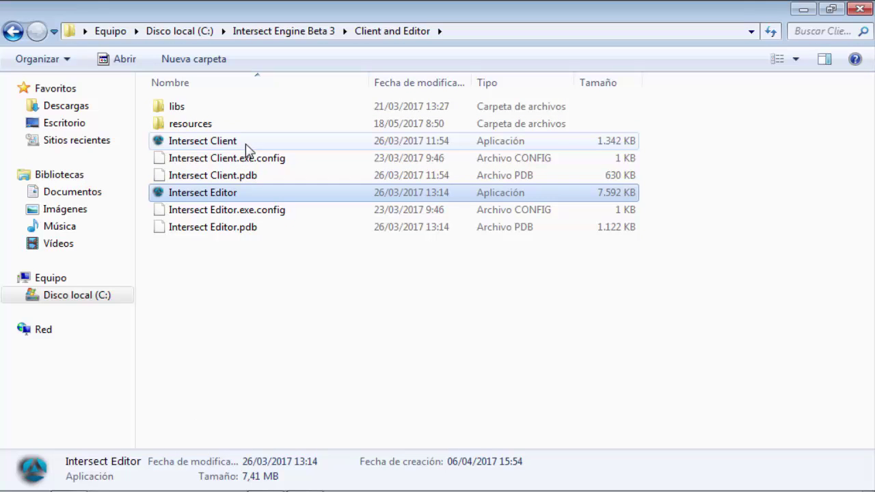
left_click(247, 142)
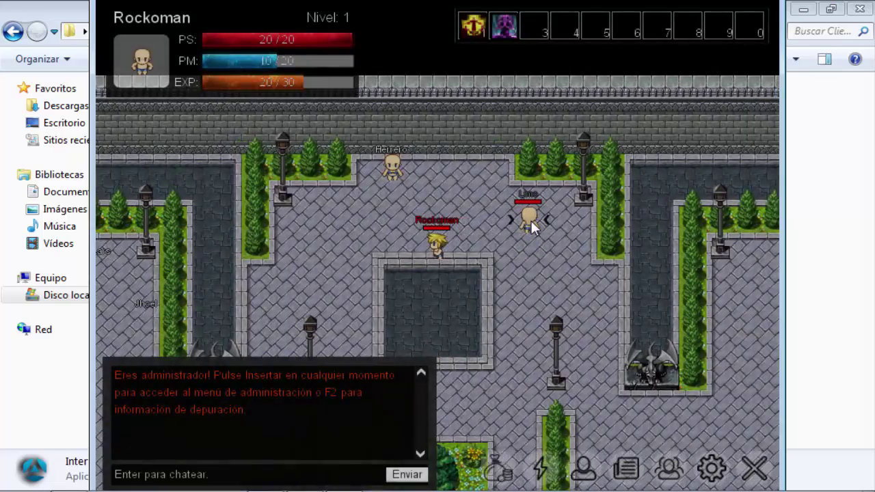
left_click(550, 226)
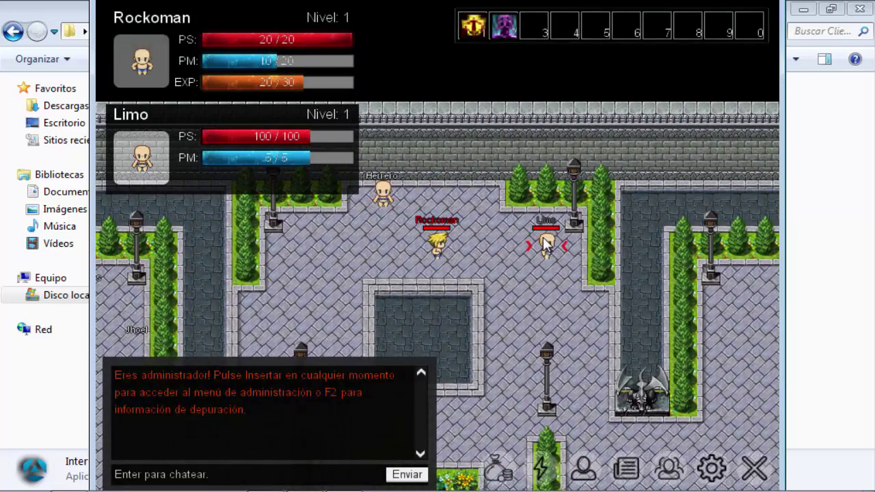
key("2")
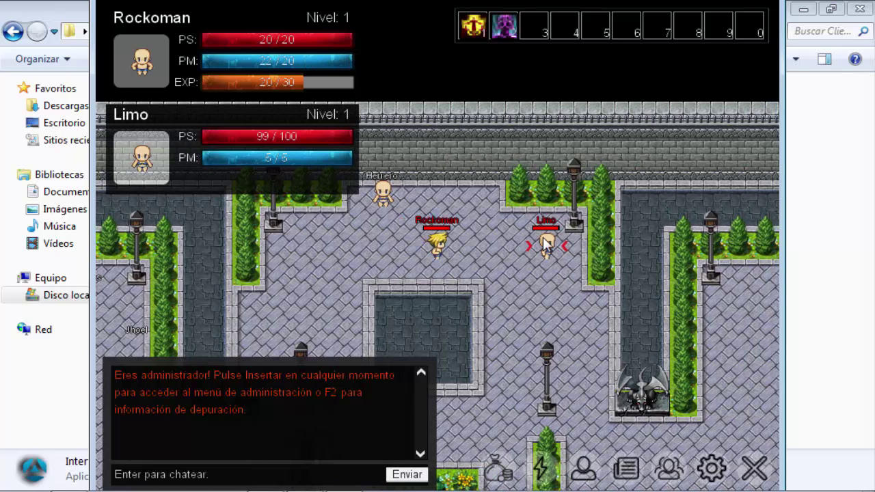
Retarget Limo several times, walk Rockoman up-left, then exit the game
left_click(547, 245)
left_click(547, 245)
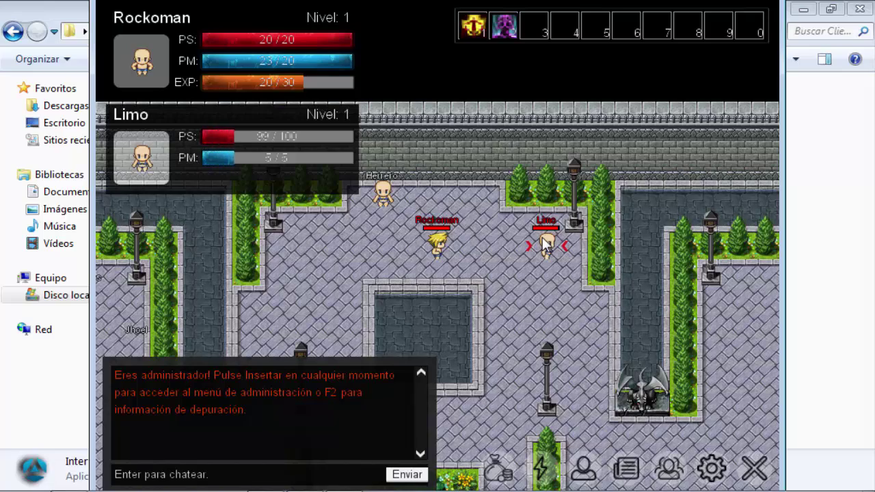
left_click(547, 245)
left_click(545, 246)
key("Up")
key("Left")
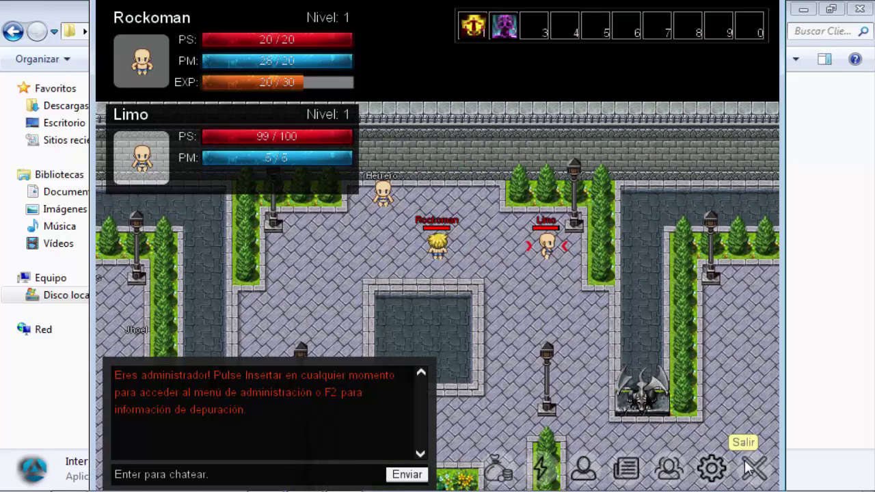
left_click(749, 469)
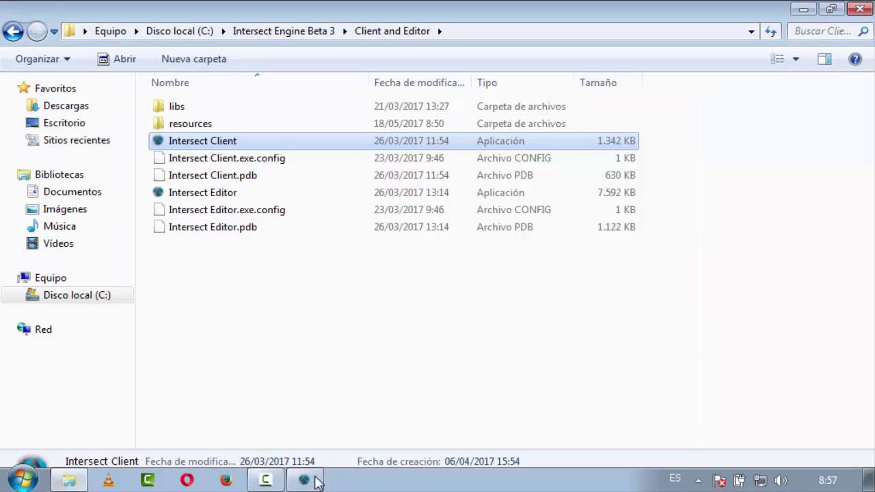
Close the crashed server console, select the April 7 log in Server\resources\logs, then launch Intersect Editor
left_click(303, 480)
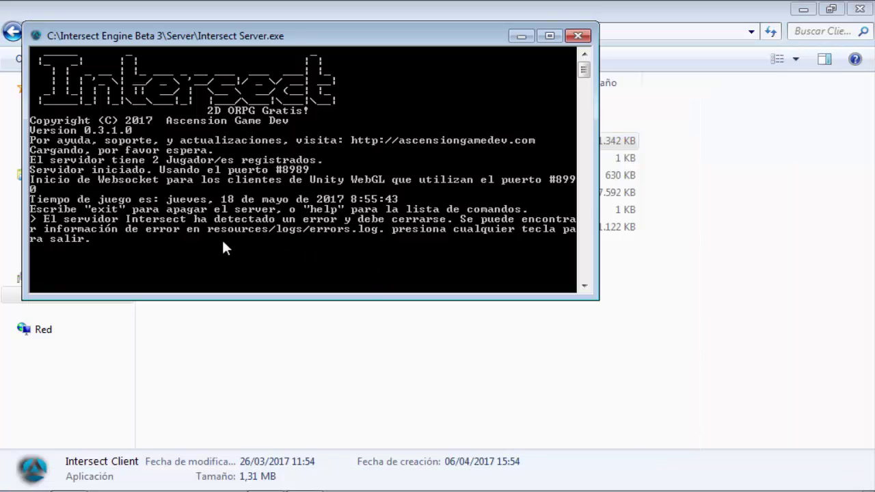
left_click(578, 36)
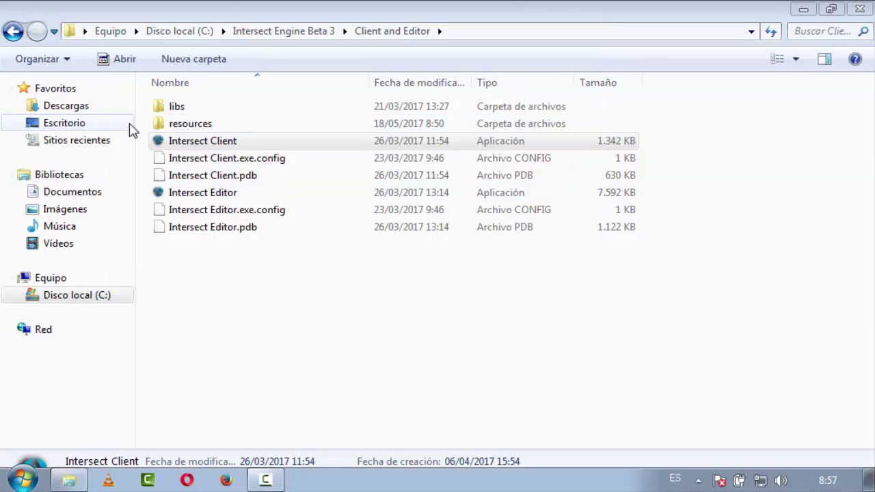
left_click(21, 31)
double_click(204, 160)
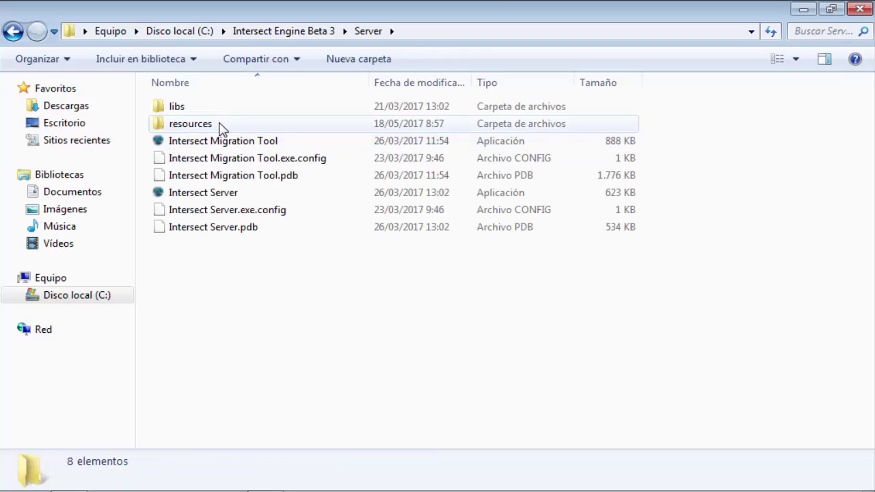
double_click(220, 125)
double_click(220, 125)
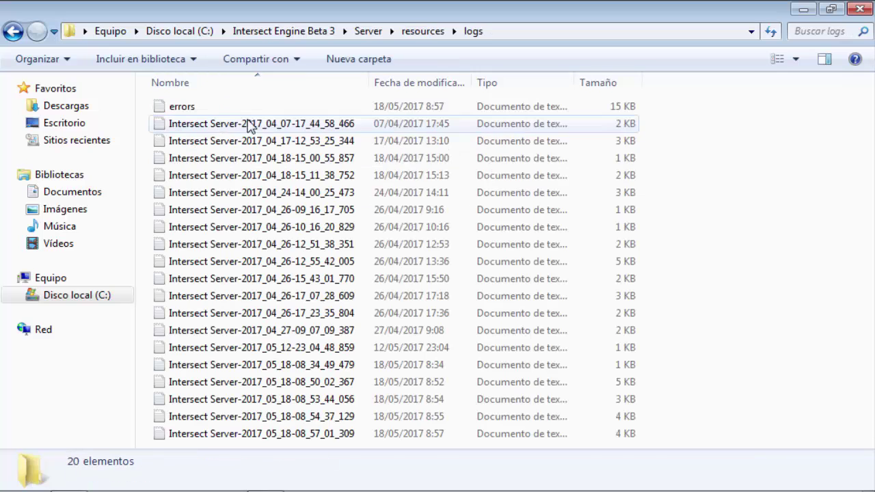
left_click(279, 127)
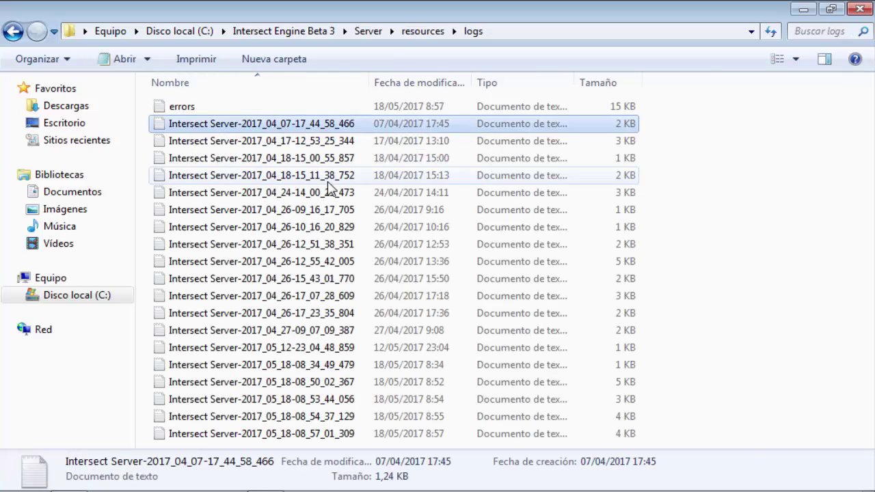
double_click(224, 192)
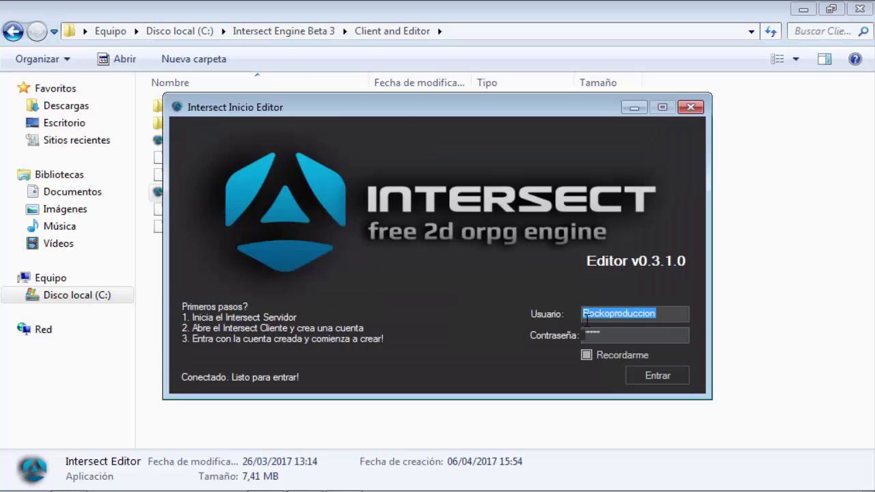
Log in to the editor, dismiss the tileset warning and open the Fuego skill
left_click(680, 377)
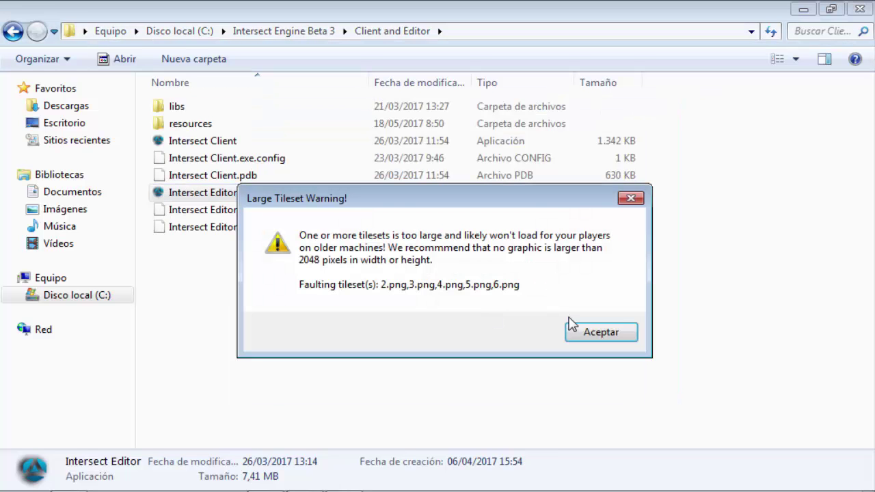
left_click(571, 337)
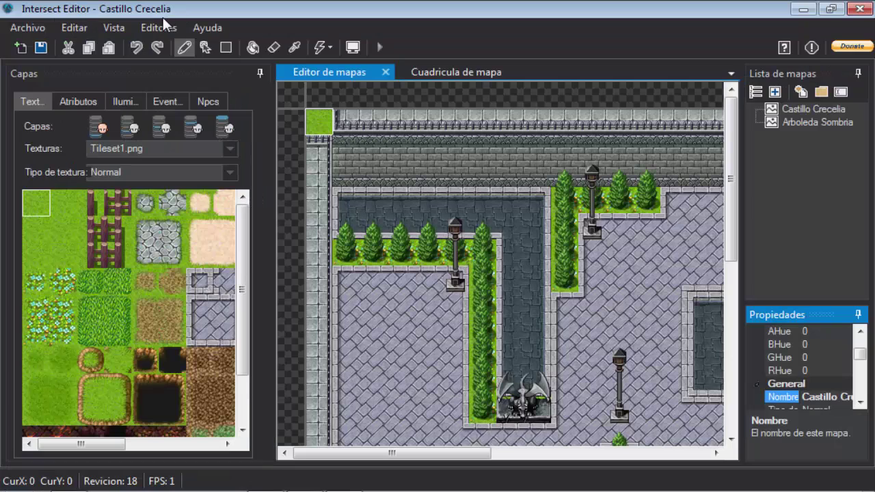
left_click(157, 27)
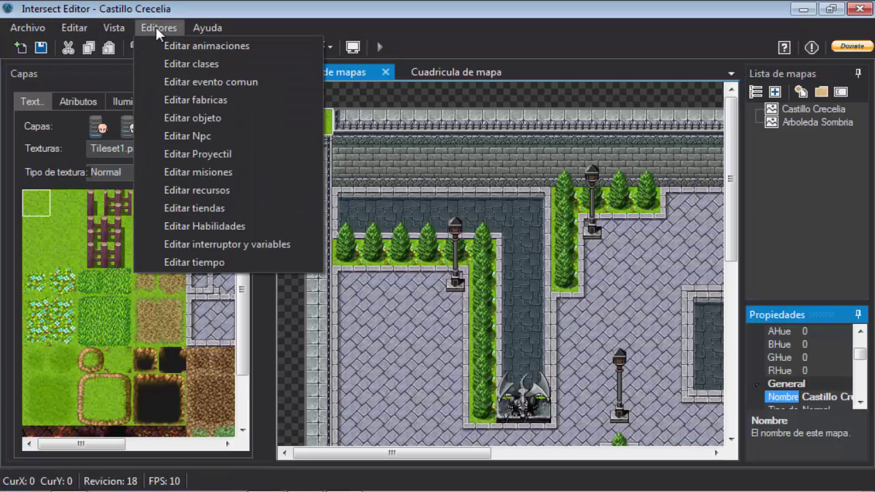
left_click(217, 227)
left_click(119, 92)
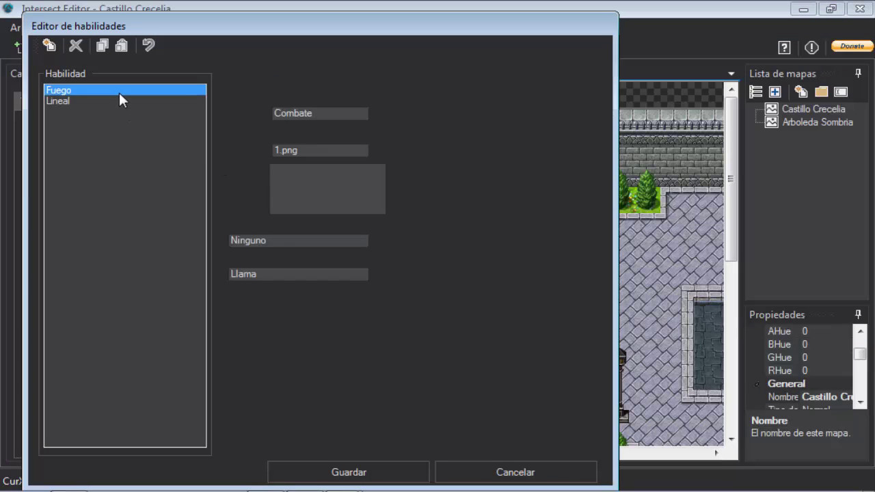
left_click_drag(602, 190, 605, 327)
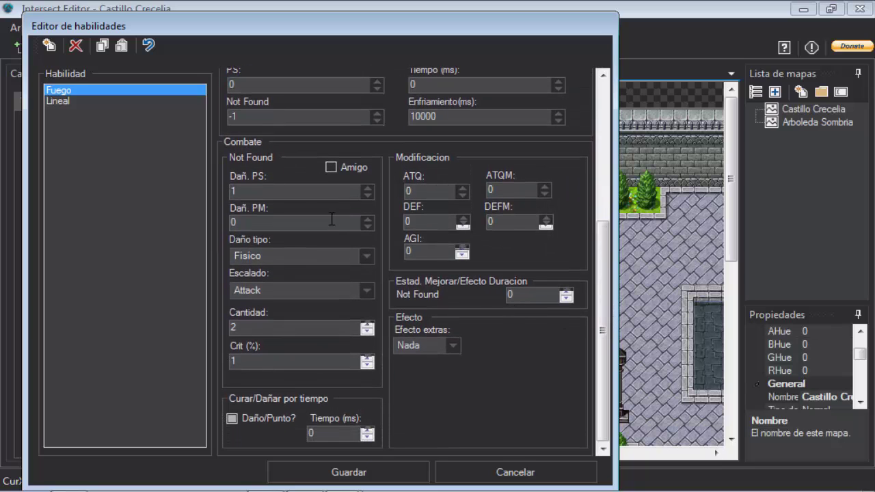
Set Fuego's second cost to 0, over-time interval to 1 ms and buff duration to 1, keeping single target
left_click(295, 190)
left_click(378, 112)
double_click(337, 432)
type("1")
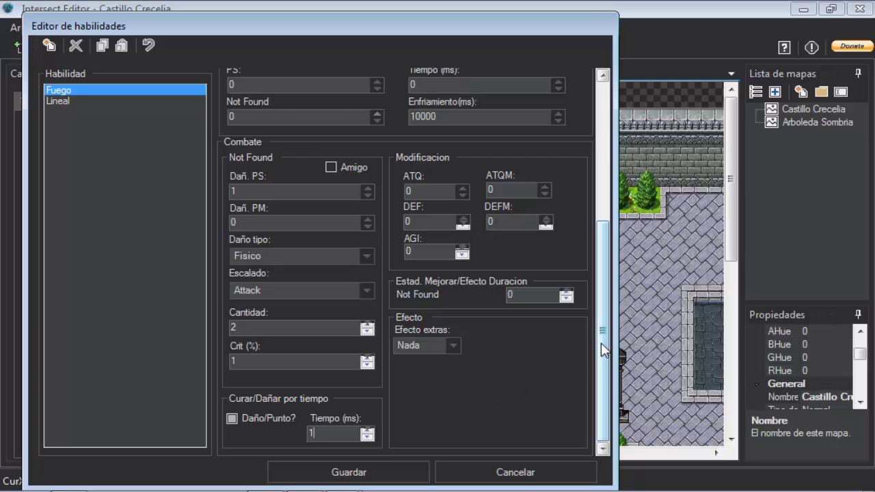
scroll(601, 343, "up", 3)
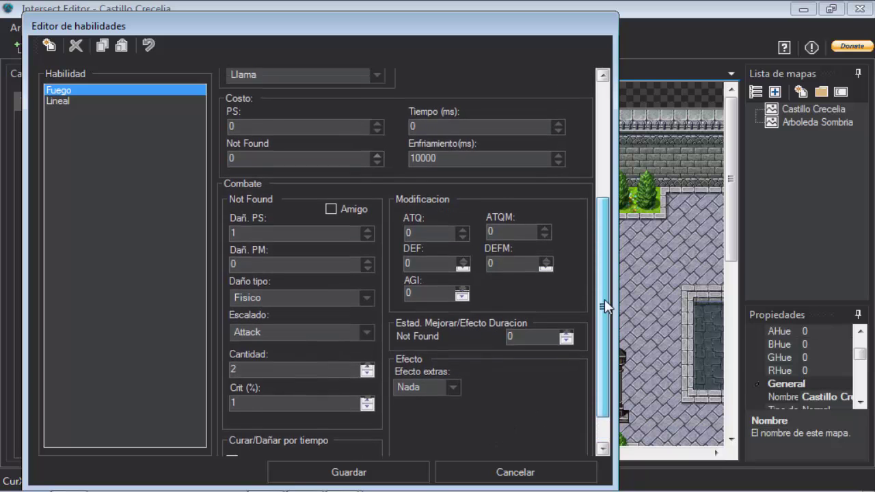
left_click_drag(604, 306, 612, 353)
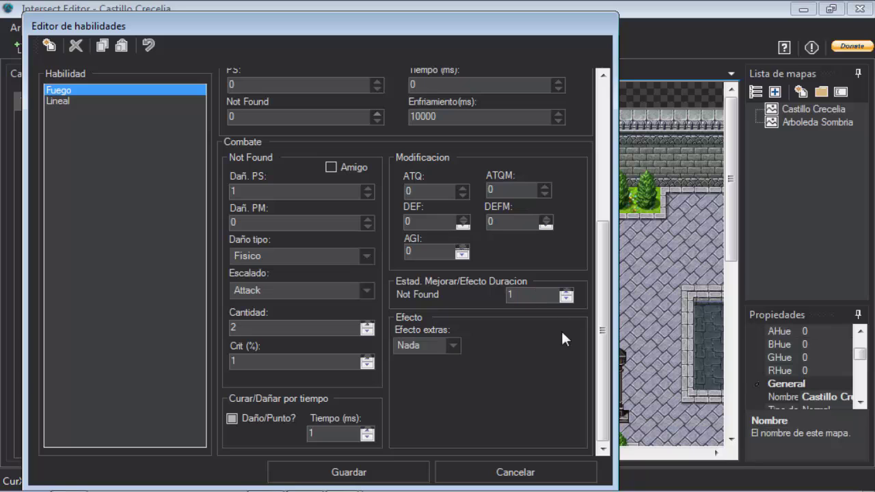
left_click_drag(606, 286, 611, 136)
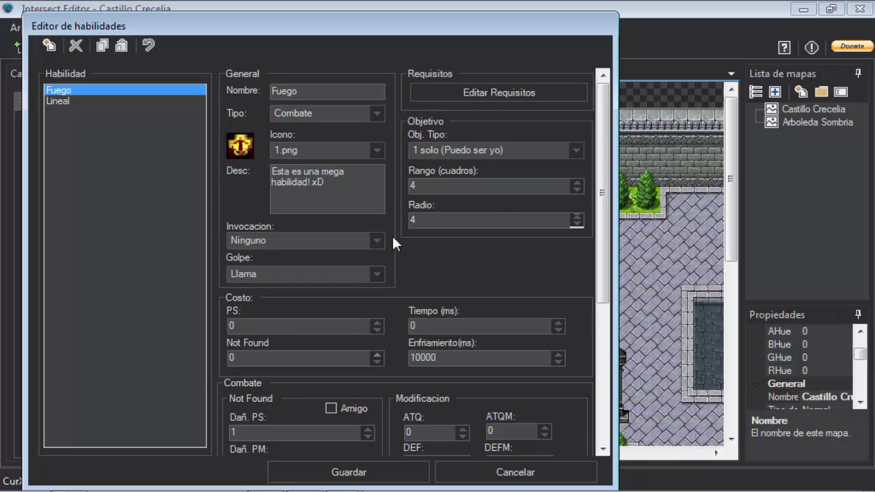
left_click(536, 149)
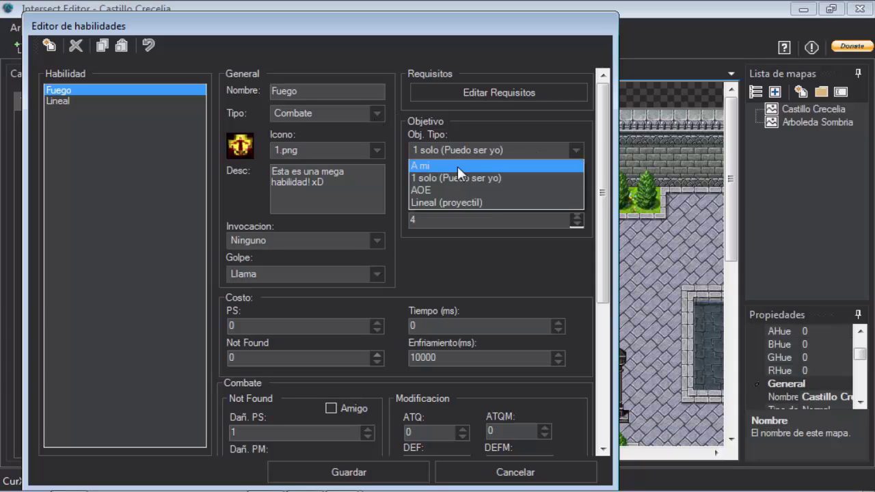
left_click(484, 145)
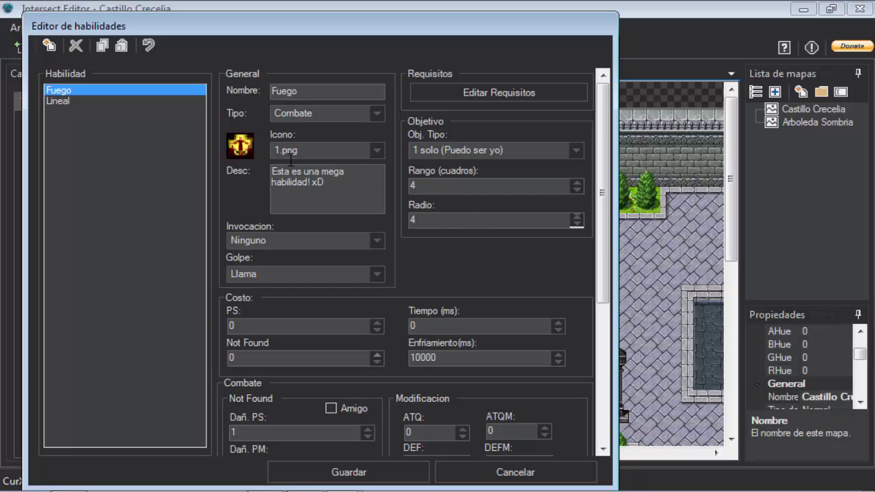
Set Lineal's effect duration and over-time interval to 1, save, and close Intersect Editor
left_click(145, 100)
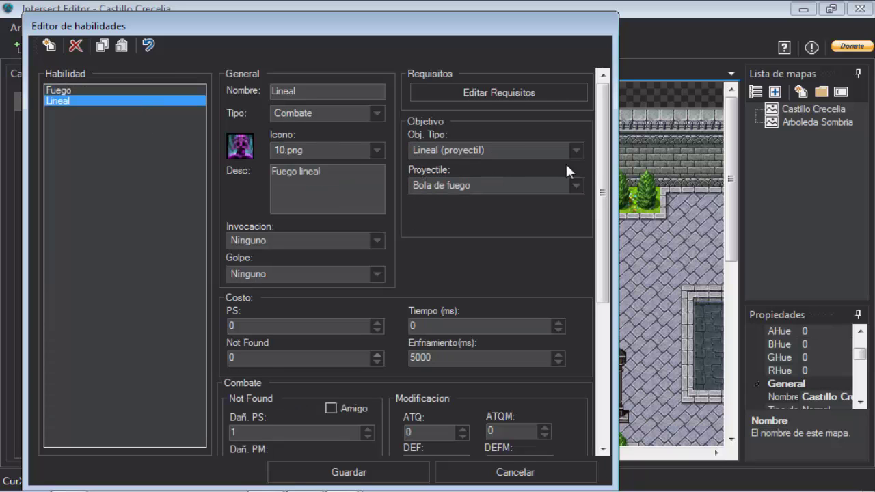
left_click_drag(602, 172, 601, 324)
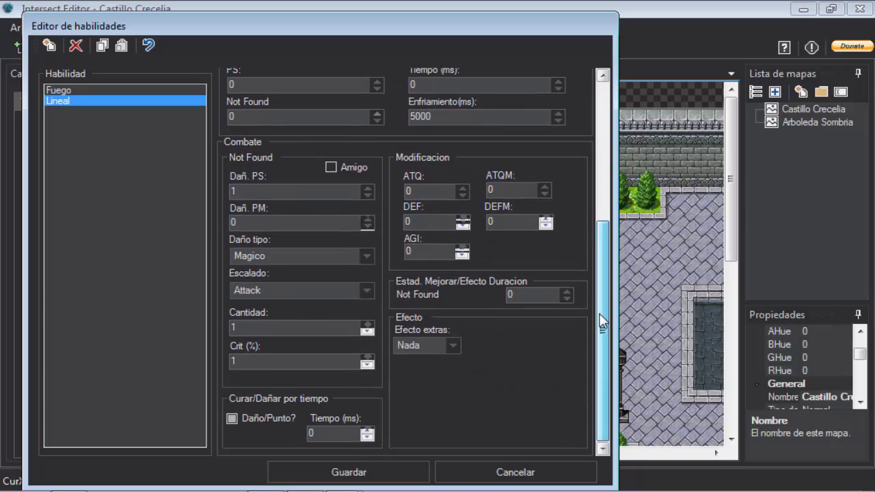
double_click(328, 428)
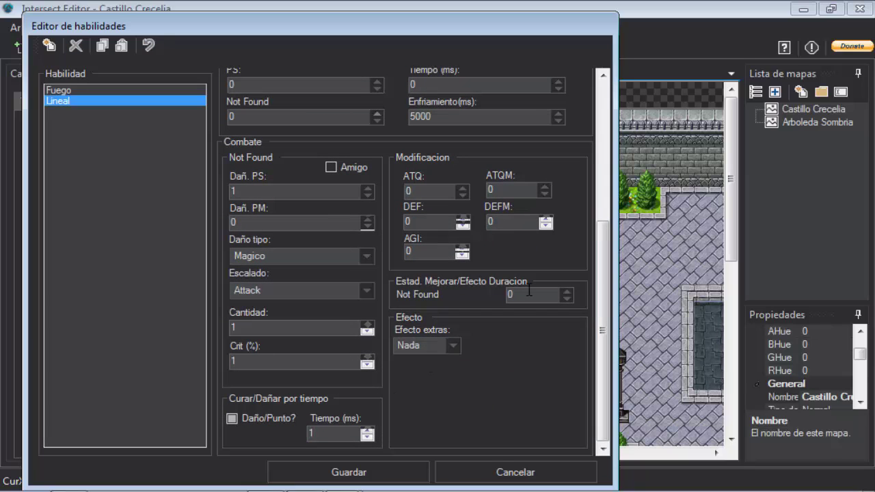
left_click(380, 471)
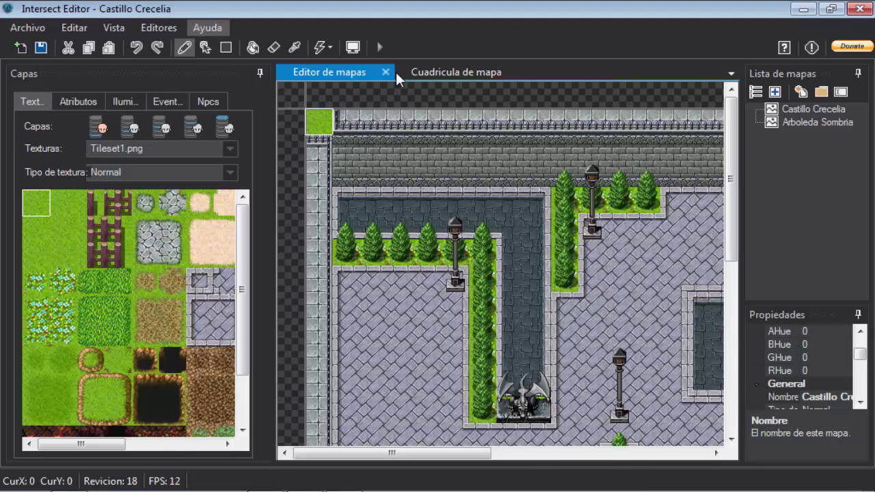
left_click(859, 8)
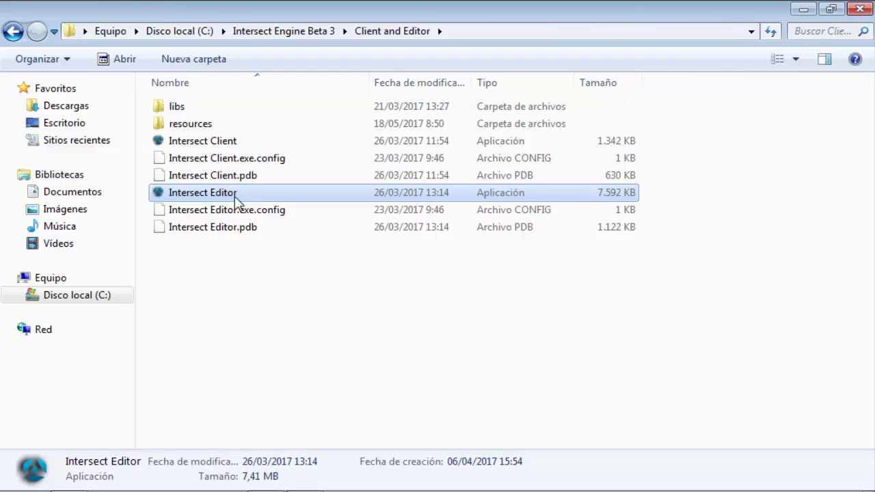
Launch the Intersect Client, target Limo and cast the first fireball at it
double_click(211, 141)
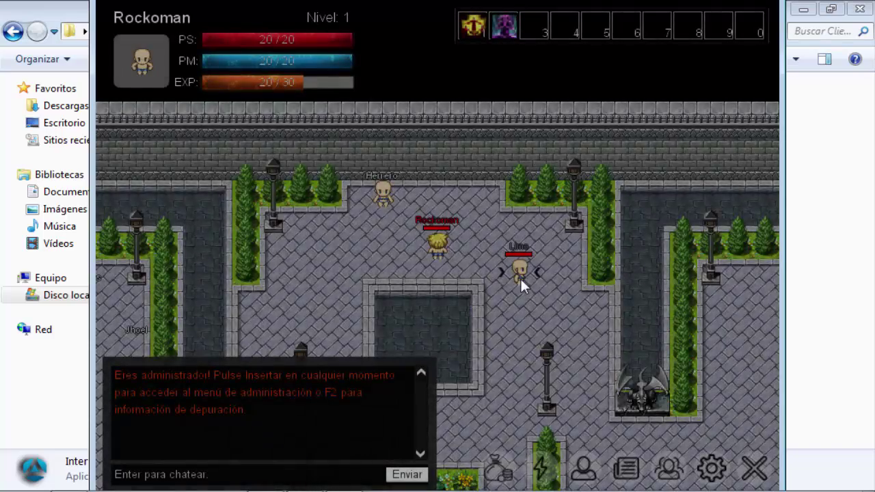
left_click(520, 279)
key("Down")
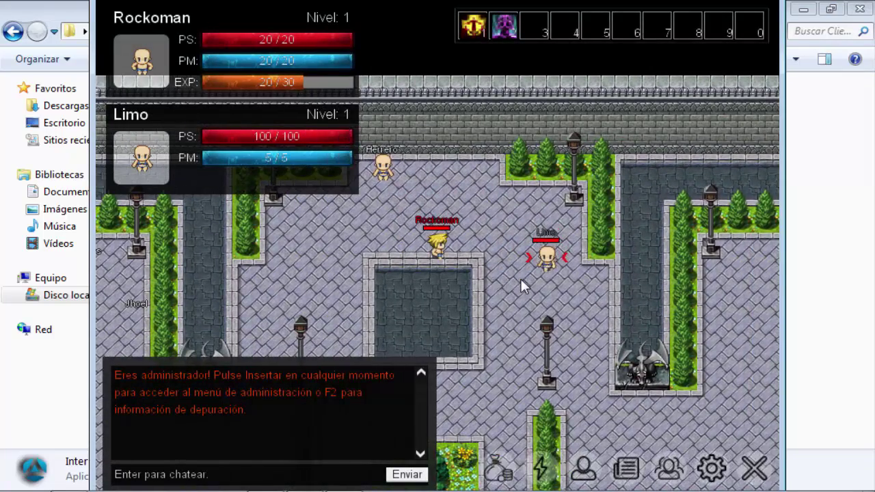
key("Left")
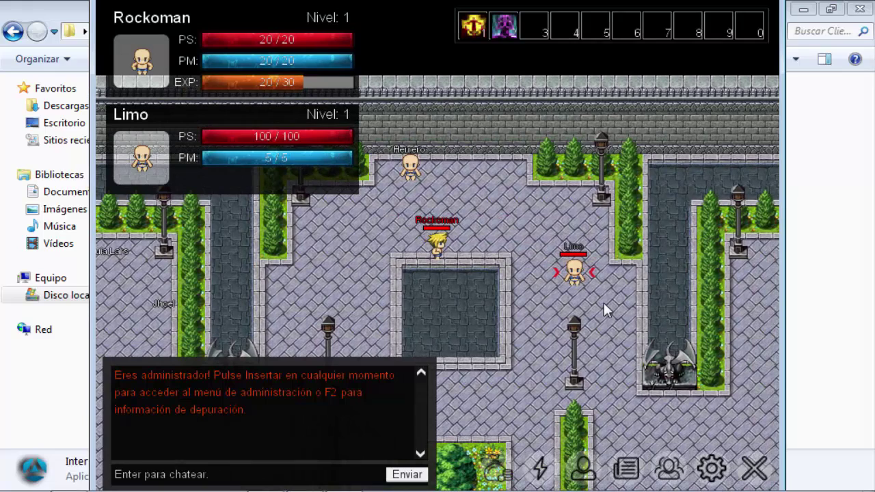
key("Up")
key("Right")
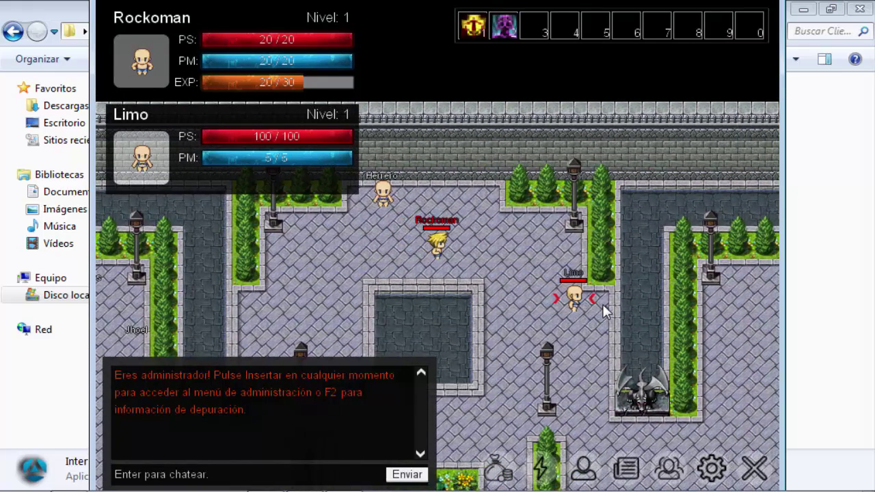
key("2")
Reposition around Limo and keep hitting it with the fireball skill
key("Right")
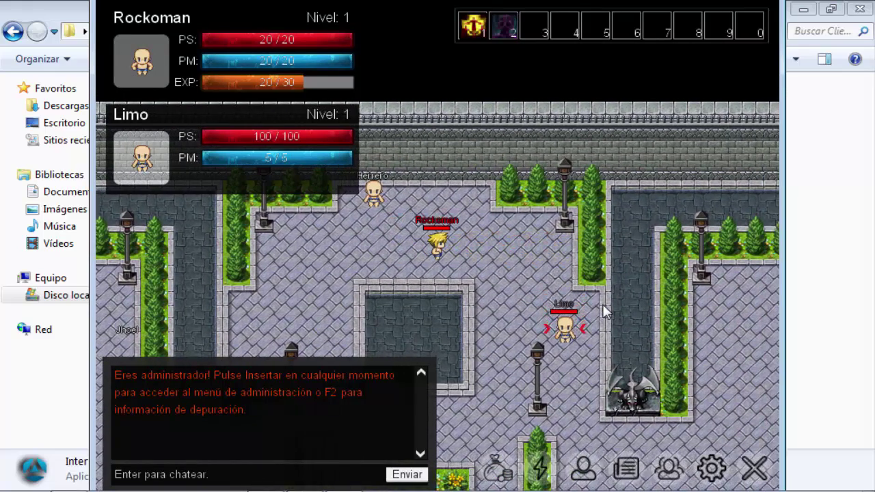
key("Left")
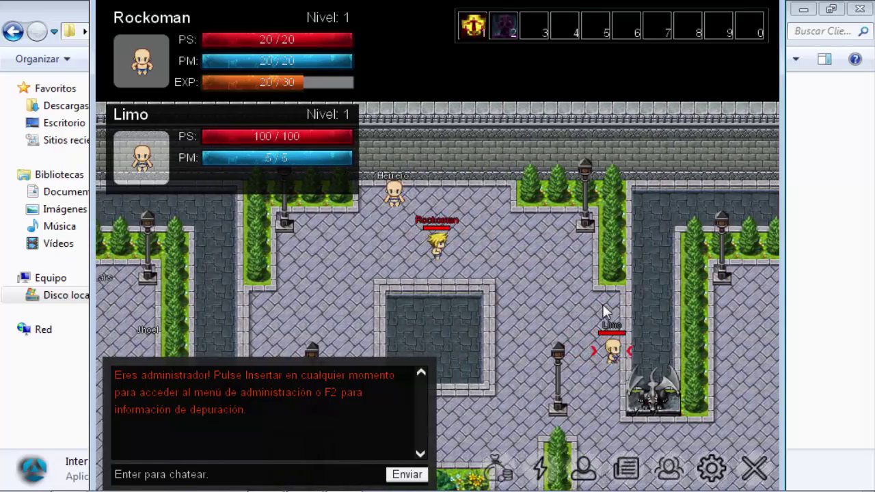
key("Right")
key("Down")
key("2")
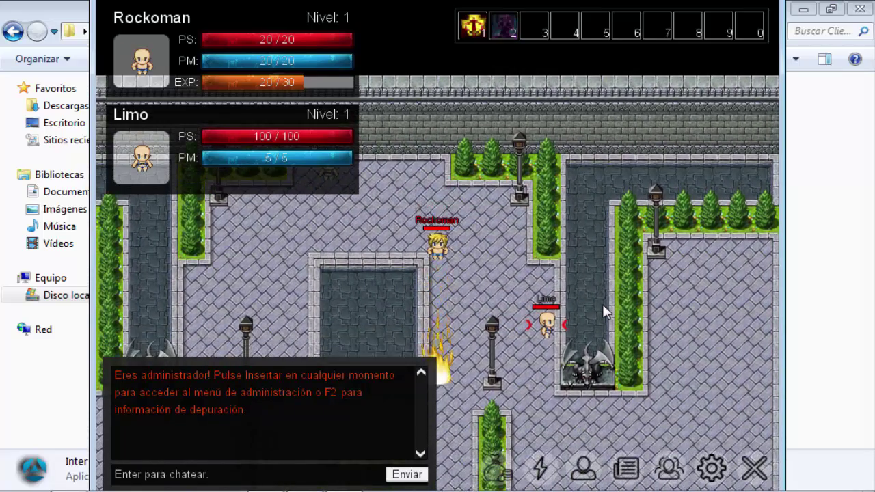
key("Down")
key("Left")
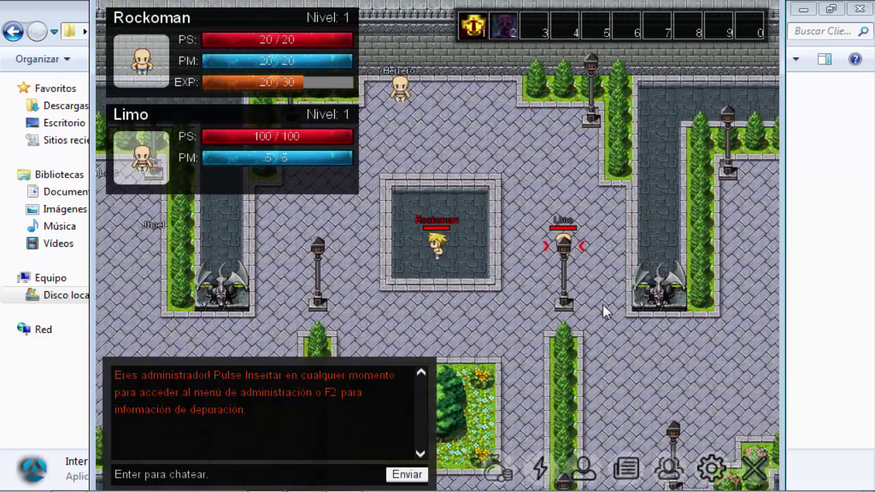
key("Left")
key("Right")
key("Left")
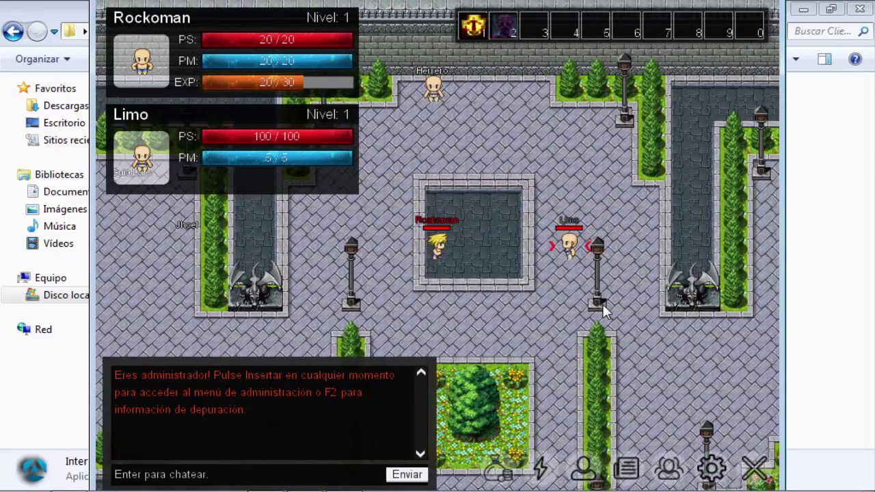
key("Left")
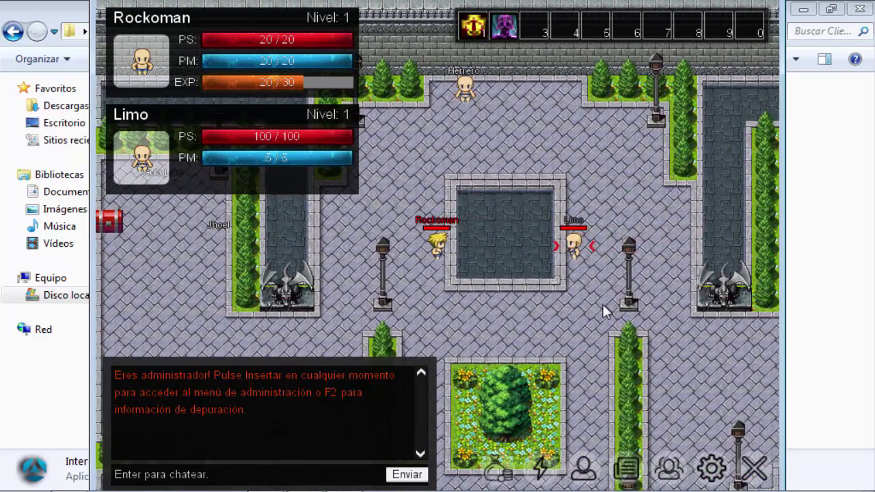
key("2")
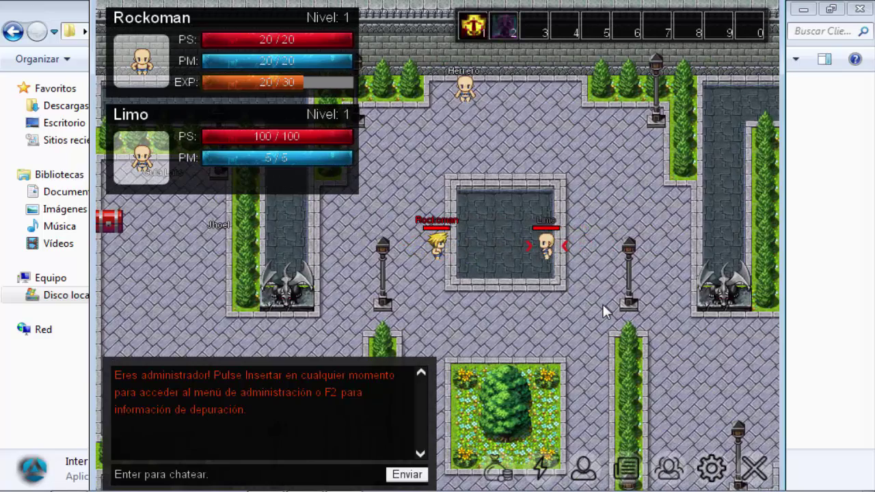
Cast another fireball at Limo, letting the burn tick its health down to 97/100
key("Up")
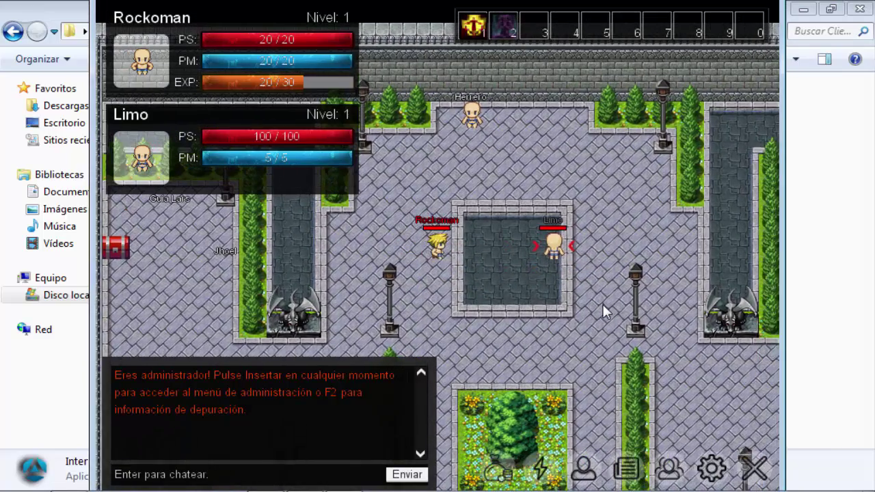
key("Right")
key("Right")
key("Right")
key("2")
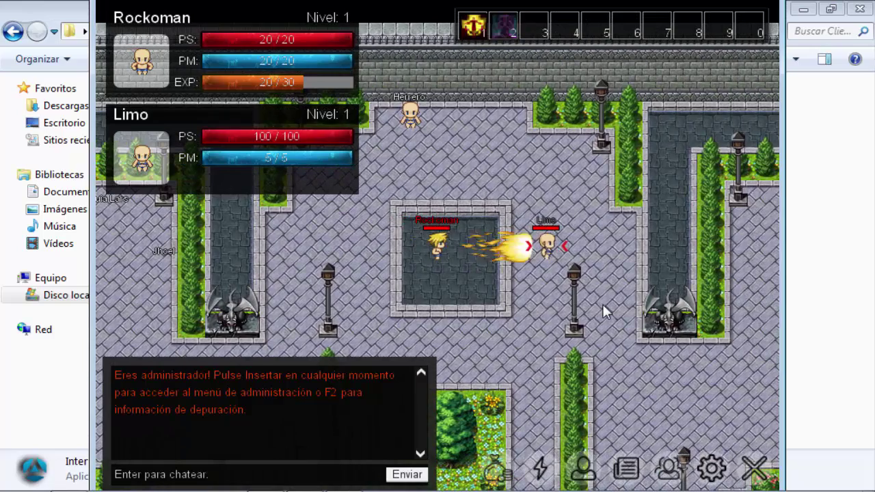
key("Left")
key("Right")
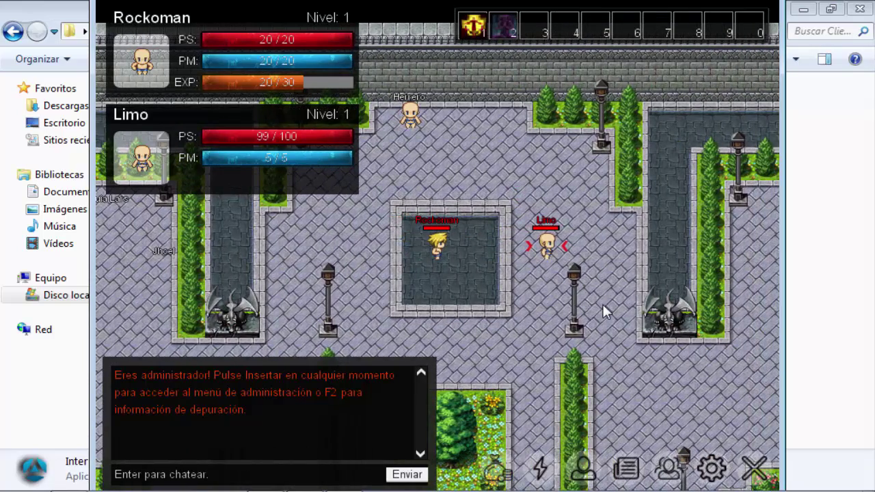
key("Up")
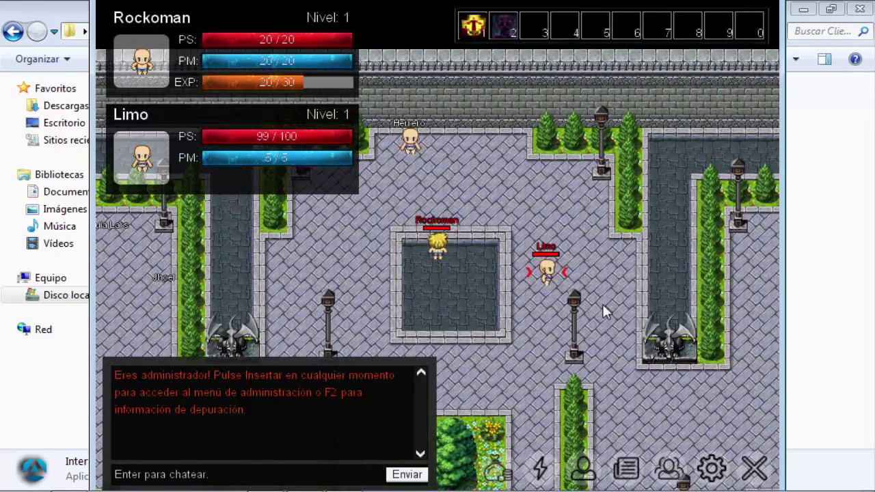
key("Right")
key("Right")
key("Right")
key("Right")
key("Right")
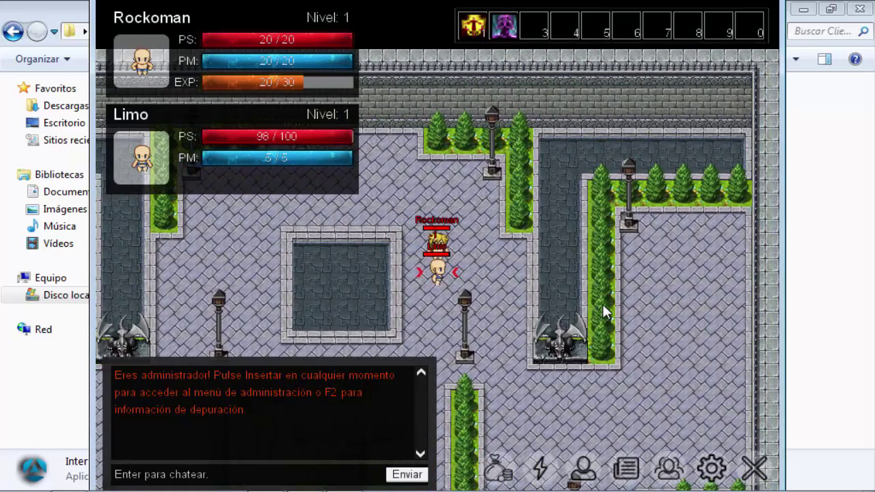
key("Left")
key("Left")
key("Left")
key("Left")
key("Left")
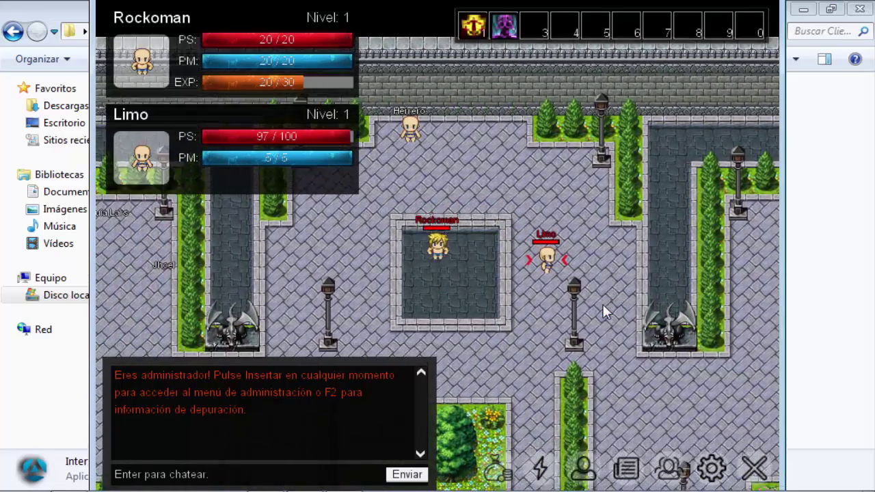
key("Down")
key("Right")
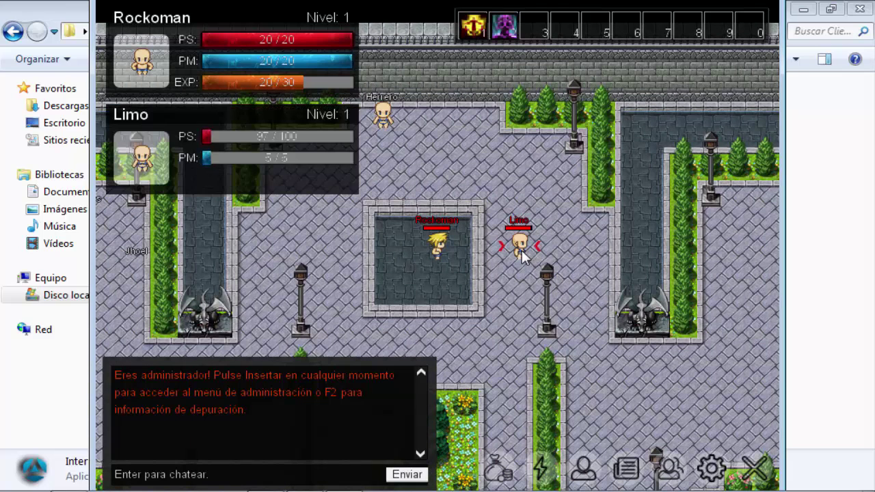
Quit the game client and close the crashed Intersect Server console
left_click(756, 469)
left_click(318, 483)
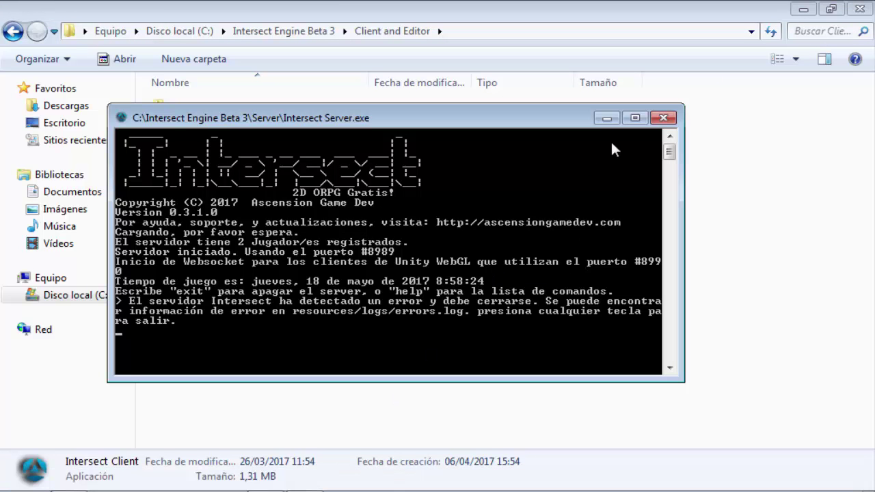
left_click(664, 119)
Start the Intersect Editor, then close its login window without signing in
double_click(308, 199)
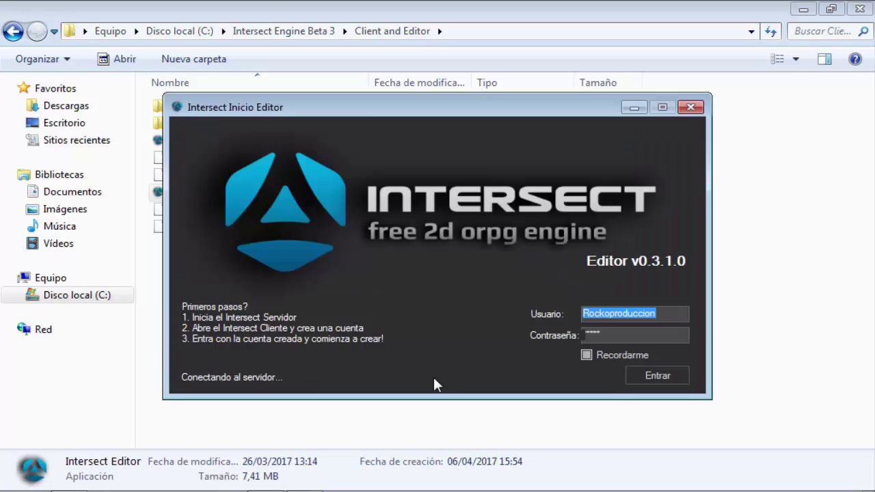
left_click(653, 336)
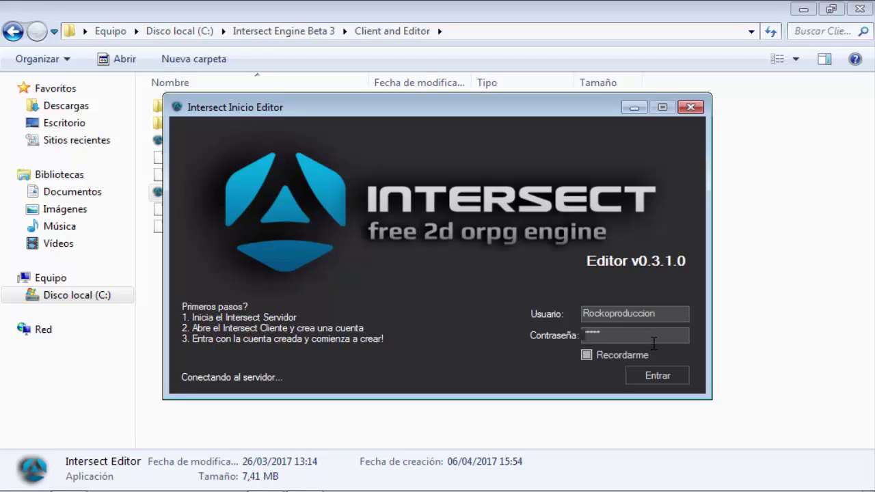
left_click(689, 108)
Open Server\resources\formulas.xml in Notepad++
left_click(13, 31)
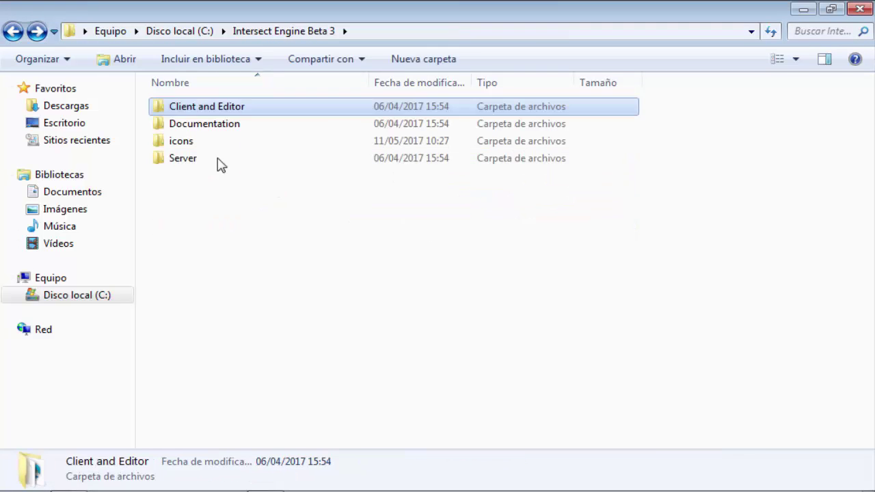
double_click(220, 164)
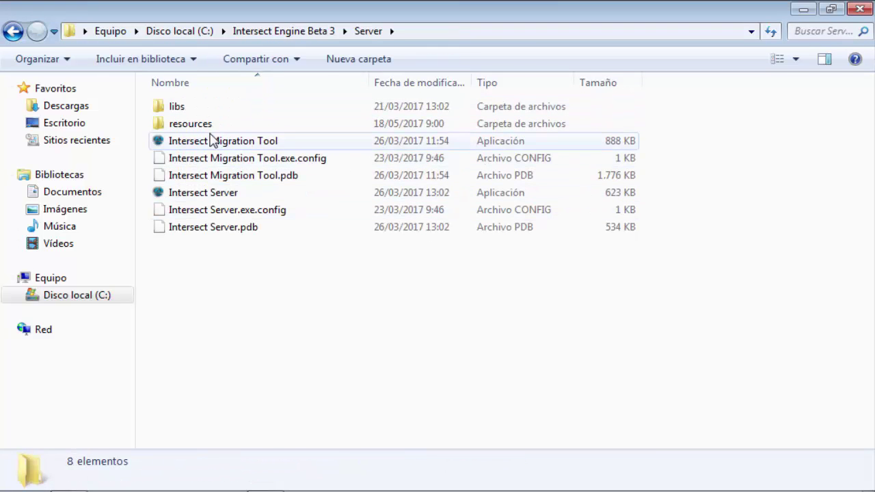
double_click(212, 126)
left_click(208, 159)
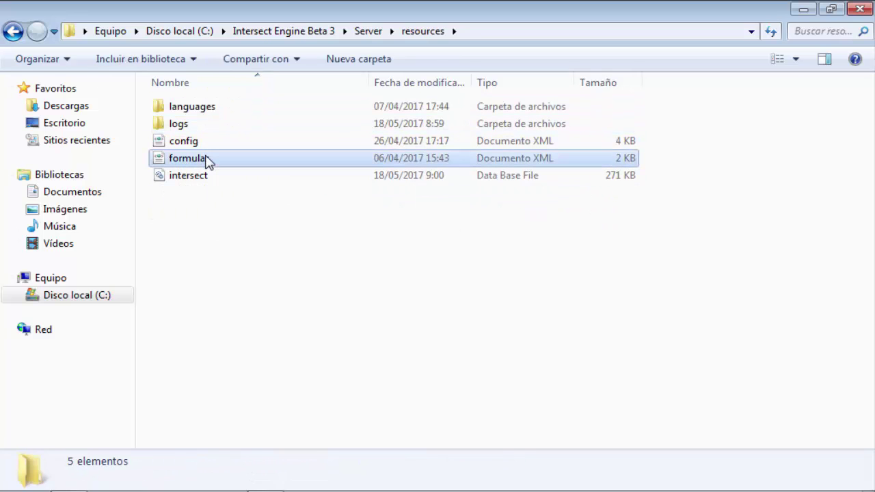
right_click(209, 159)
left_click(277, 211)
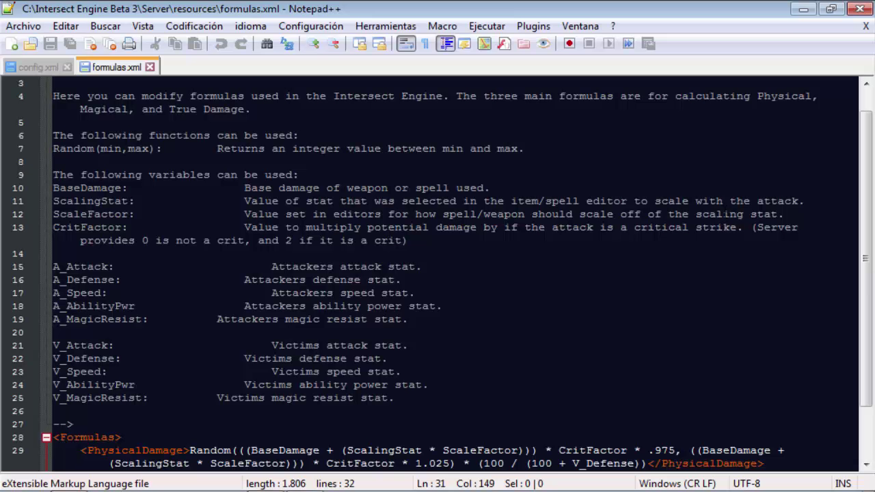
Read through the TrueDamage and other damage formulas, then close Notepad++
left_click(265, 215)
scroll(437, 274, "down", 2)
left_click(723, 148)
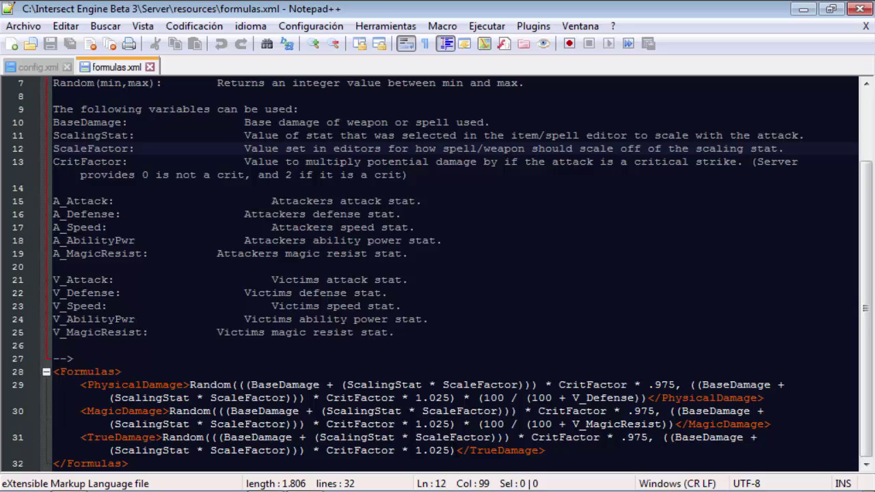
left_click(456, 451)
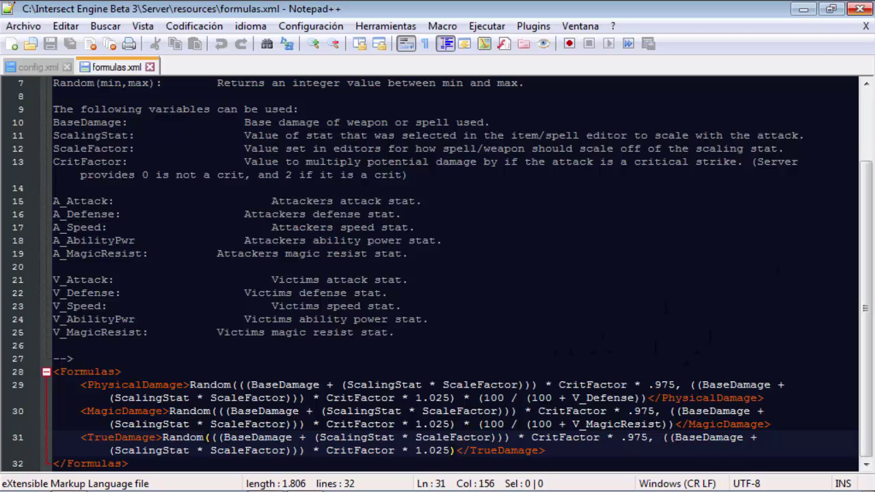
left_click(859, 9)
Start Intersect Server from the Server folder and open the Client and Editor folder
key("BackSpace")
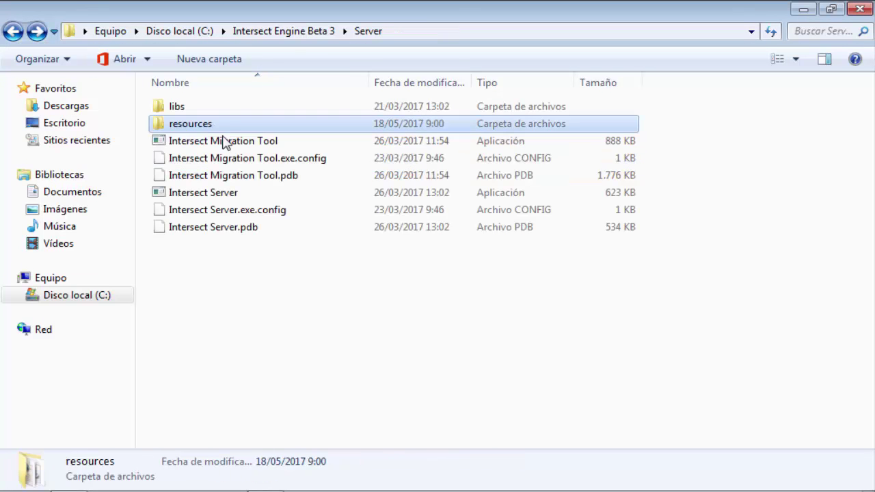
left_click(225, 141)
double_click(226, 194)
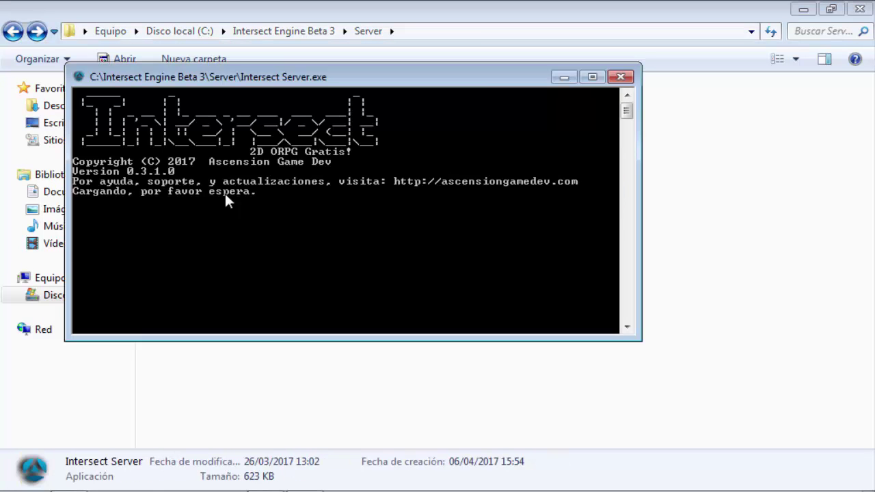
left_click(12, 31)
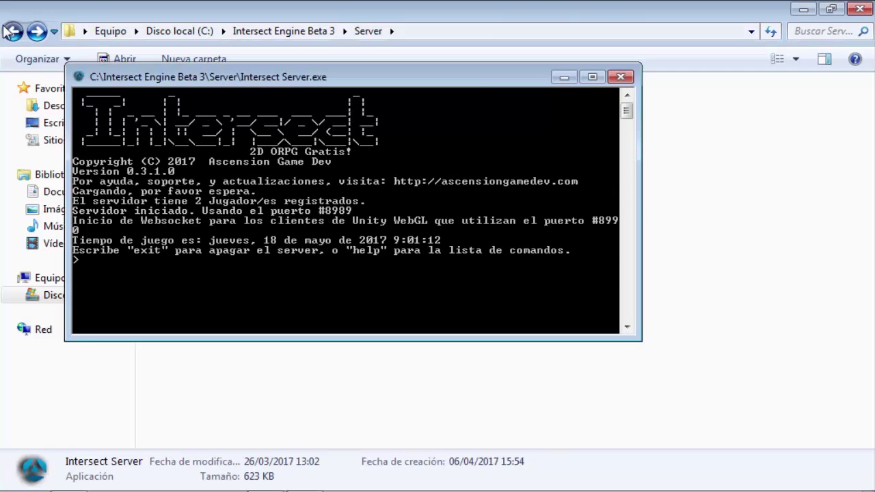
left_click(186, 108)
double_click(186, 108)
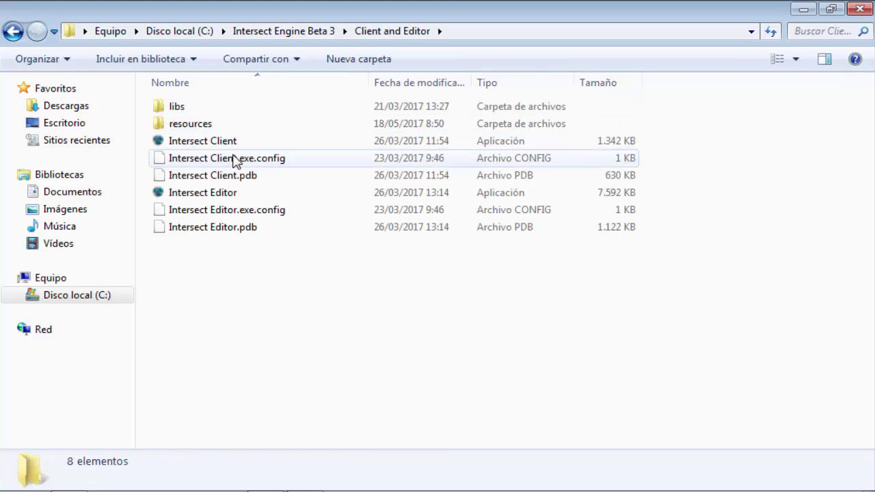
Launch and log into Intersect Editor, accept the tileset warning and open the class editor
left_click(233, 195)
left_click(242, 161)
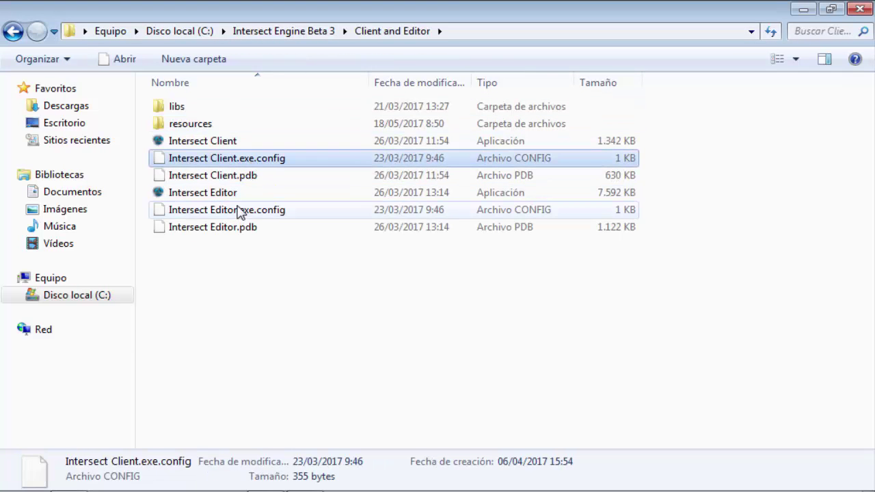
left_click(232, 186)
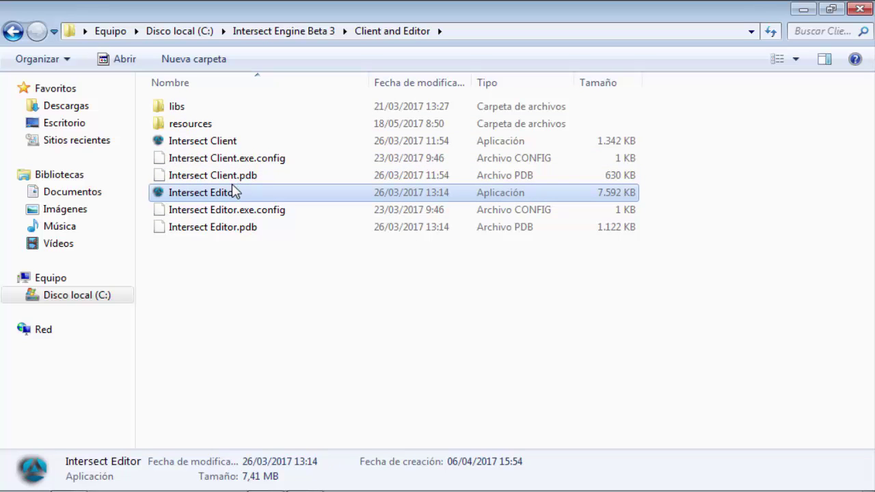
double_click(233, 191)
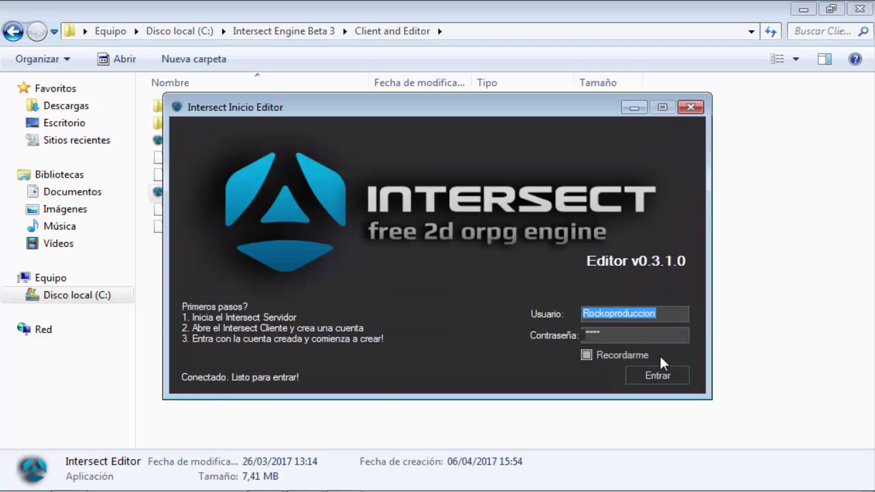
left_click(659, 372)
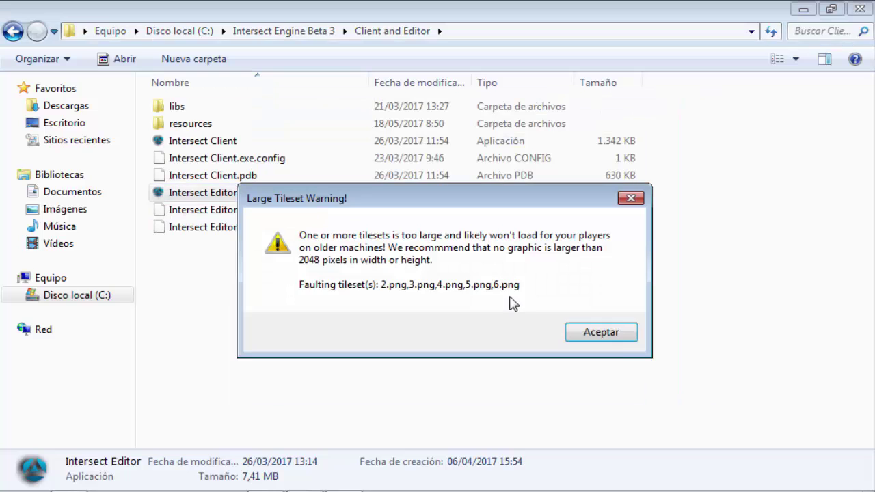
left_click(617, 349)
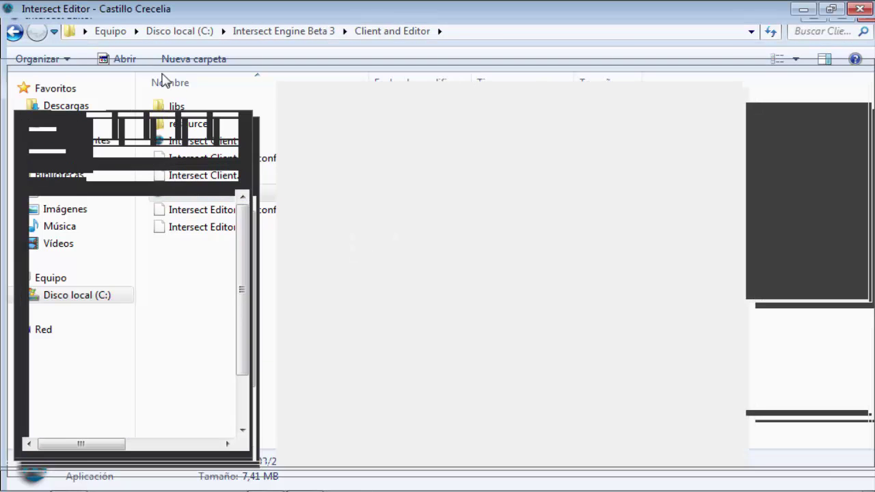
left_click(79, 26)
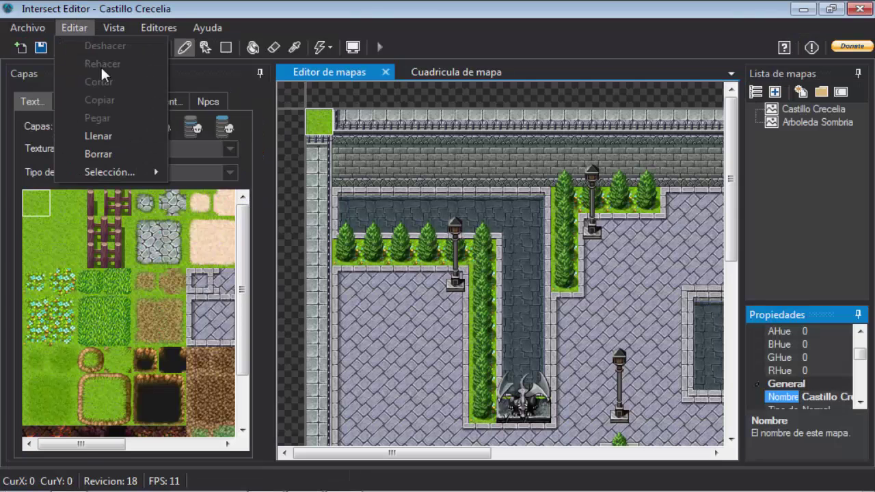
left_click(183, 48)
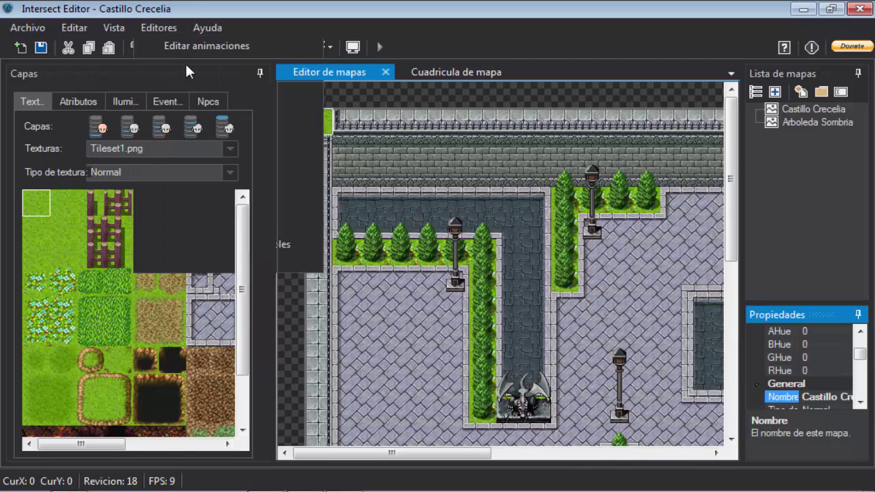
Review the Caballero, Mago and Sacerdote classes and set Mago's unarmed base damage to 1
left_click(123, 155)
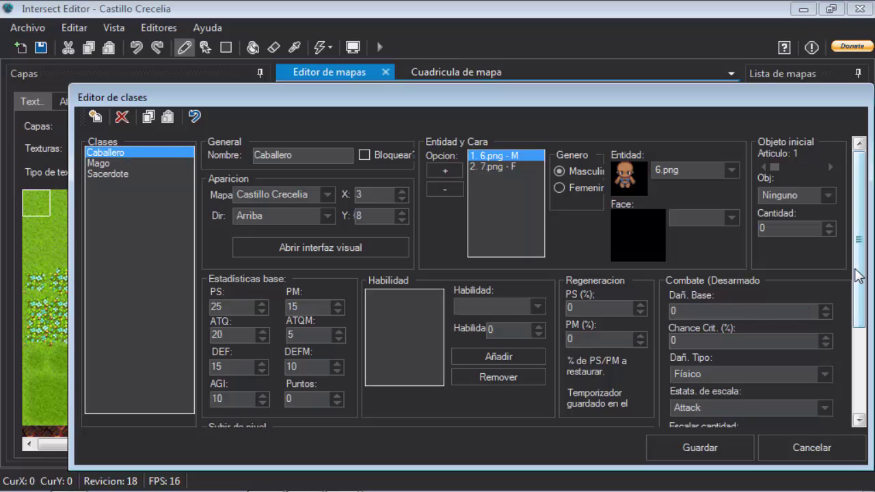
left_click_drag(859, 286, 859, 347)
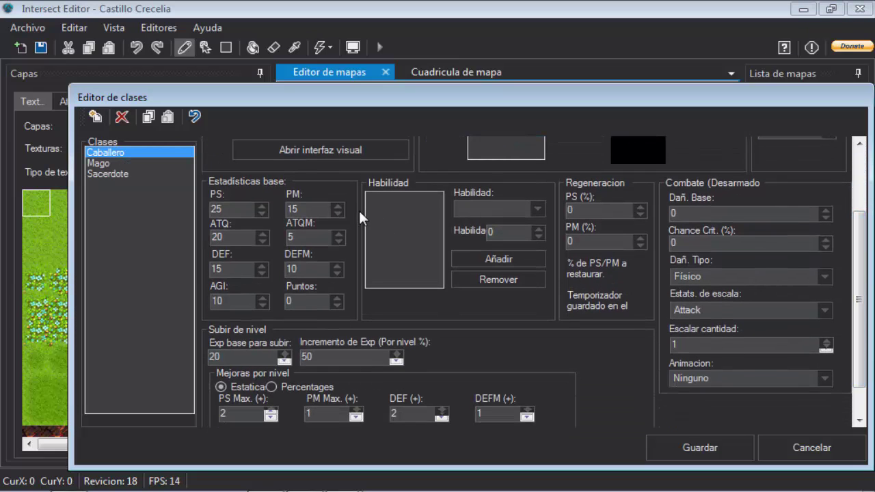
left_click(109, 164)
left_click(124, 171)
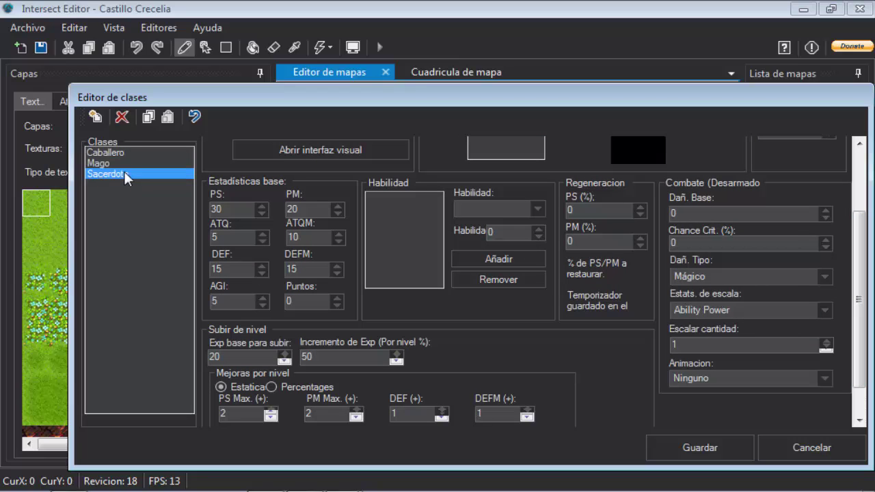
left_click(128, 153)
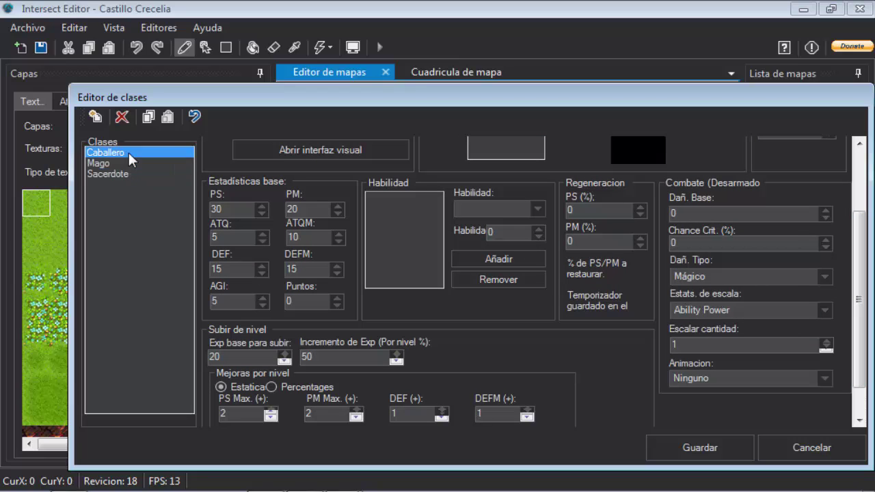
left_click(685, 217)
type("1")
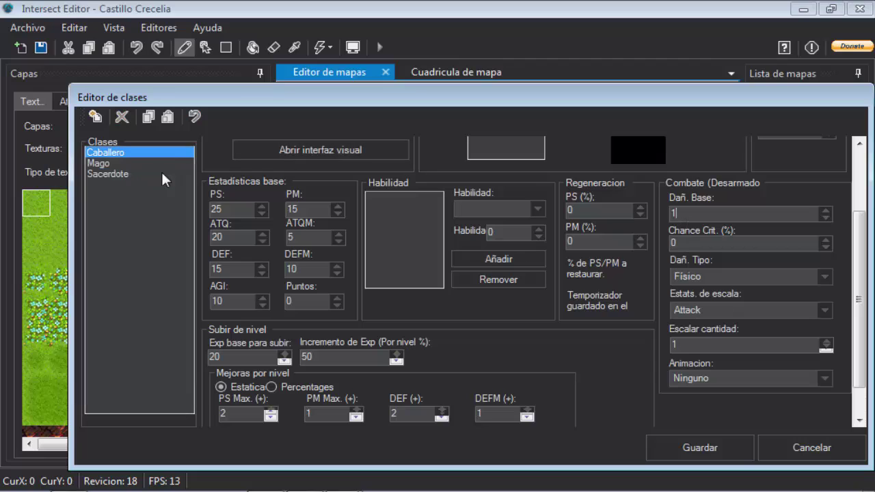
left_click(159, 164)
double_click(699, 218)
type("1")
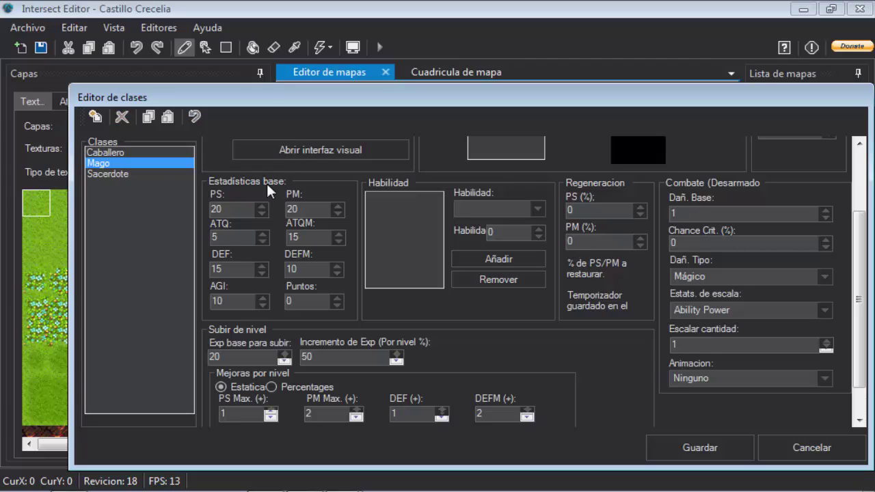
Give Sacerdote base damage 1 and 1% crit, Caballero 1% crit, then save
left_click(145, 173)
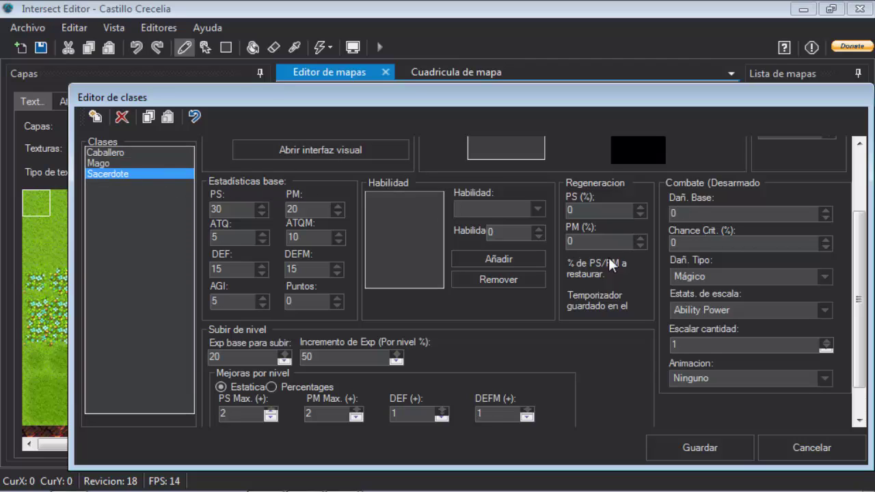
double_click(673, 214)
type("1")
double_click(694, 243)
type("1")
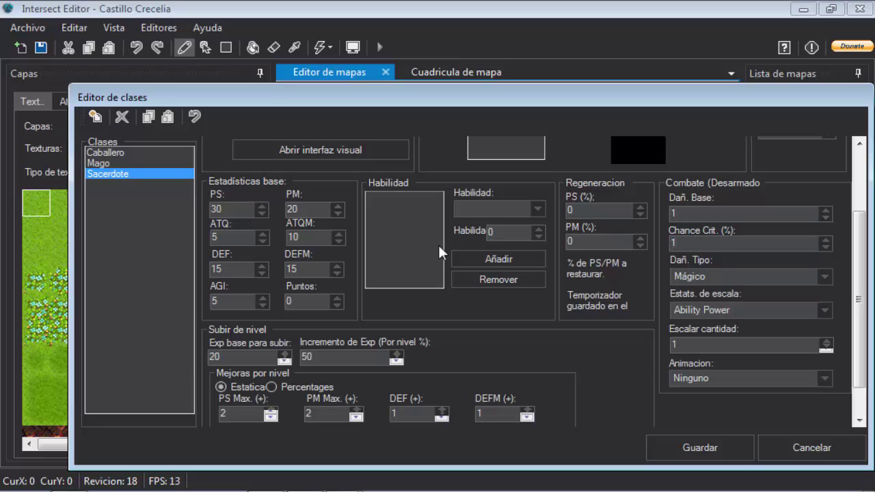
left_click(144, 163)
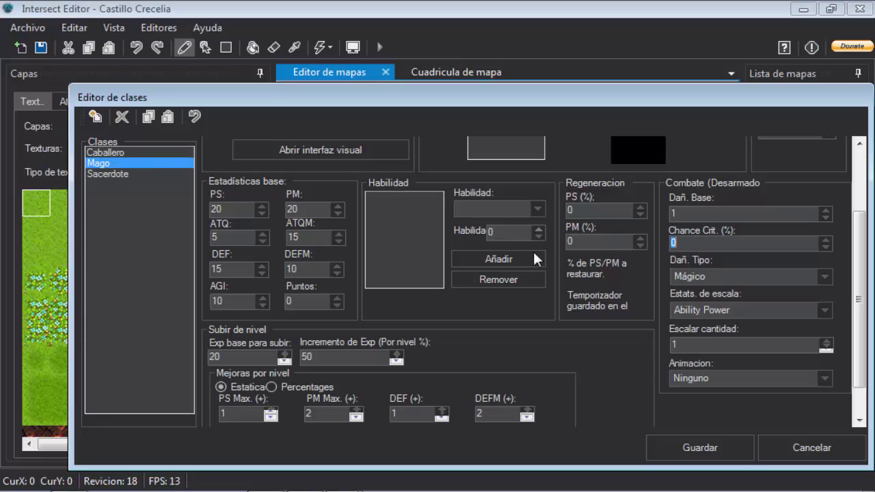
left_click(164, 153)
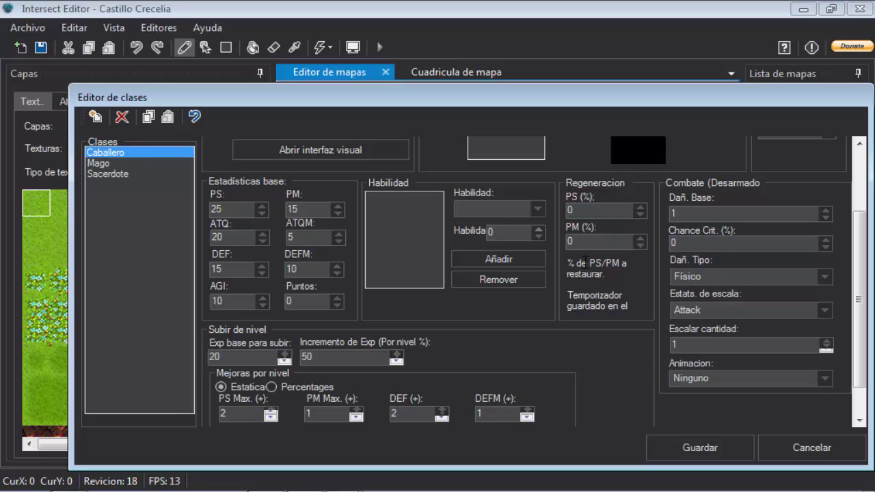
double_click(716, 246)
type("1")
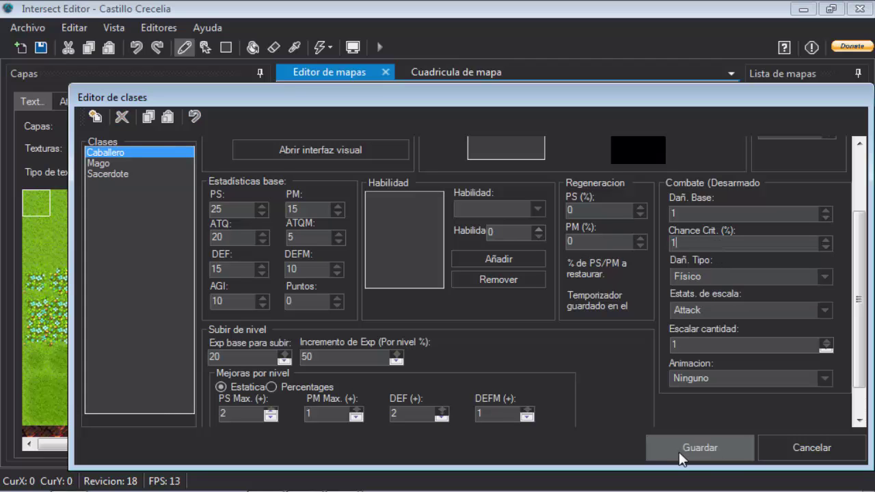
left_click(680, 452)
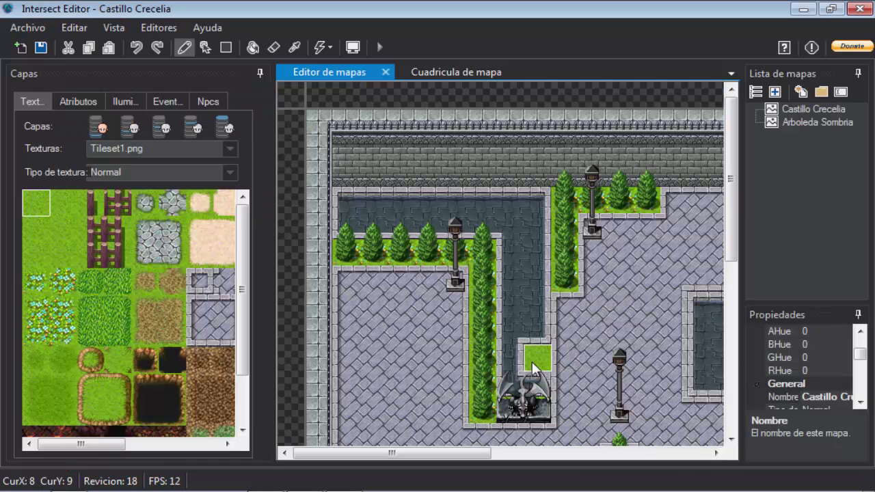
Check the Lineal and Fuego skills in the skills editor, then close Intersect Editor
left_click(162, 33)
left_click(219, 220)
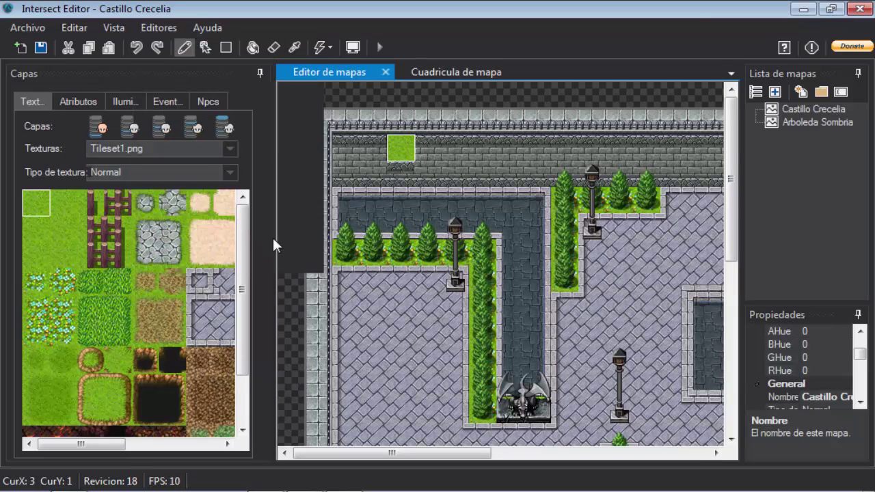
left_click(164, 100)
left_click(164, 92)
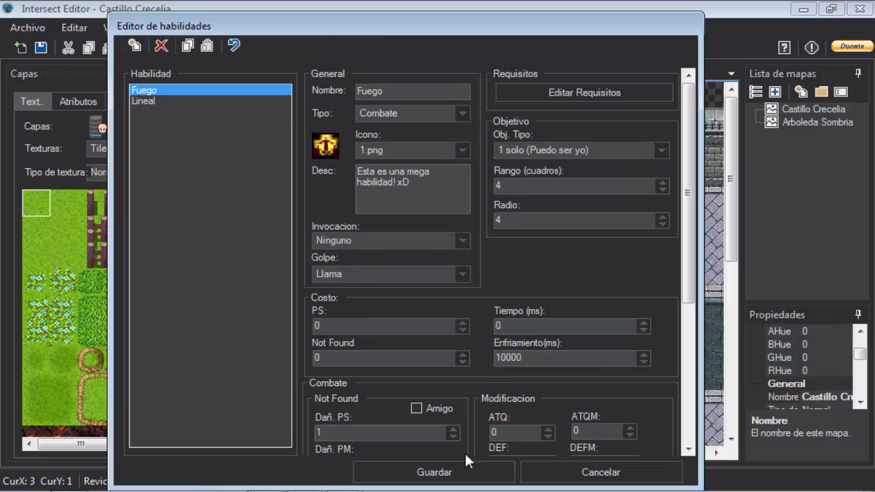
left_click(458, 473)
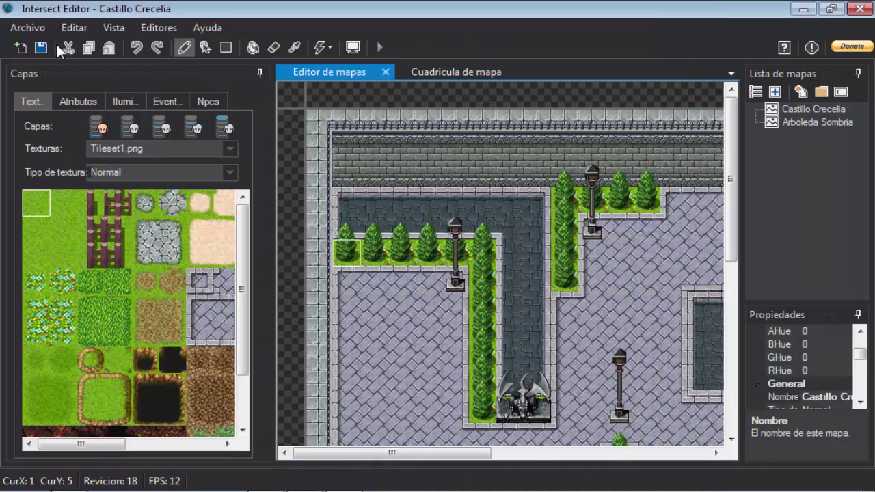
left_click(858, 8)
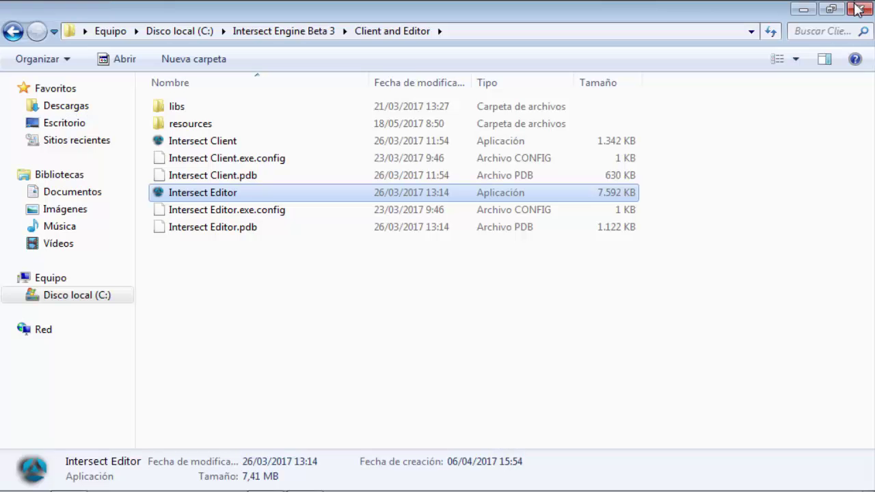
Launch the Intersect Client, walk around the plaza and target Limo
double_click(272, 144)
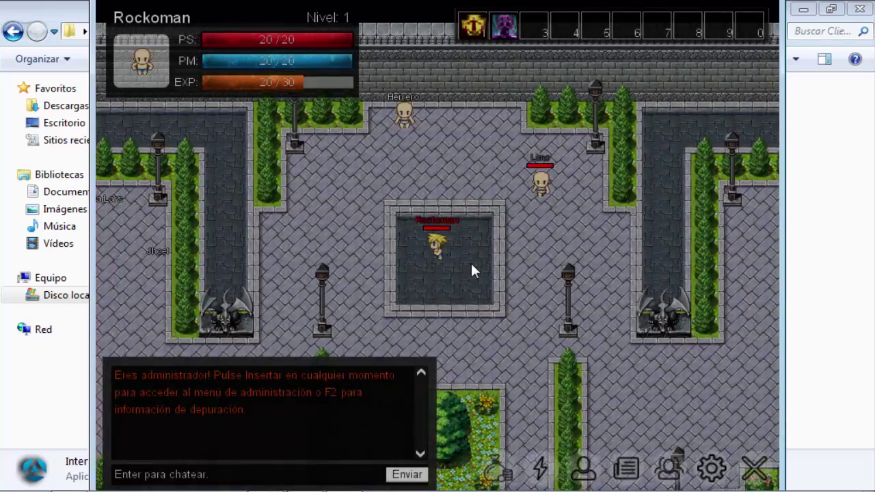
key("Up")
key("Left")
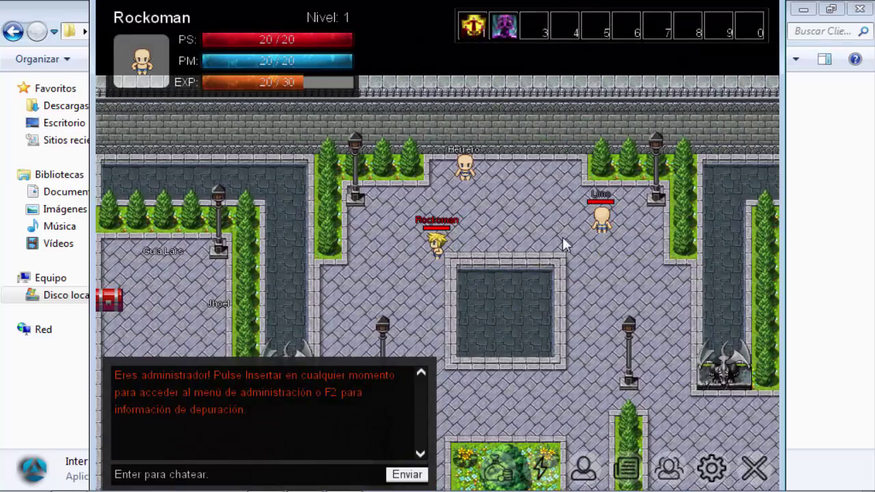
key("Up")
key("Right")
key("Down")
key("Left")
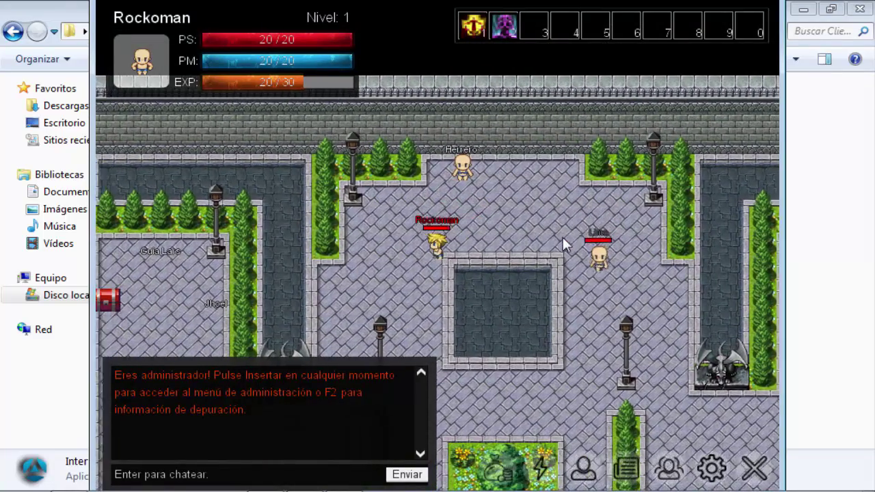
key("Down")
key("Right")
left_click(590, 255)
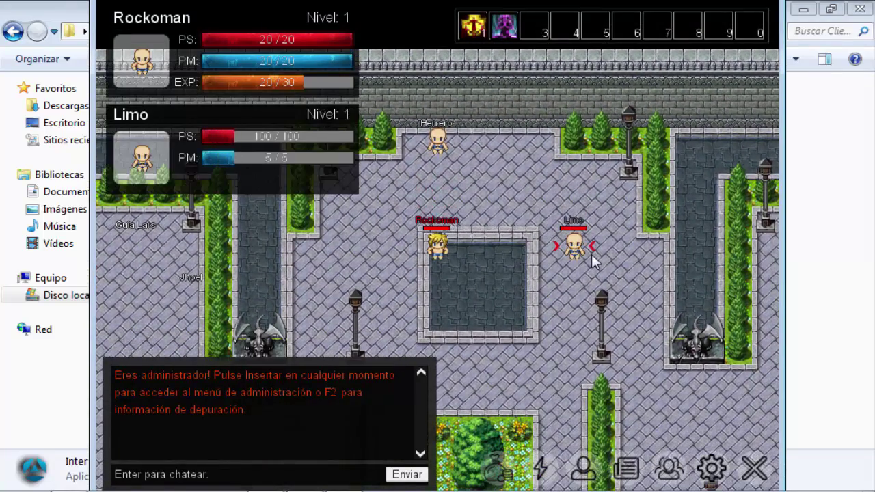
Approach Limo and hit it with the fire skill on hotbar slot 2
key("Down")
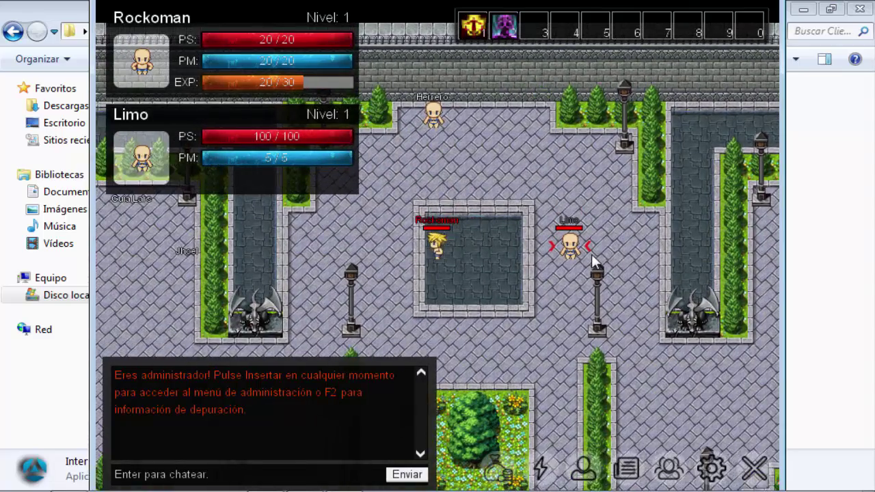
key("Right")
key("Down")
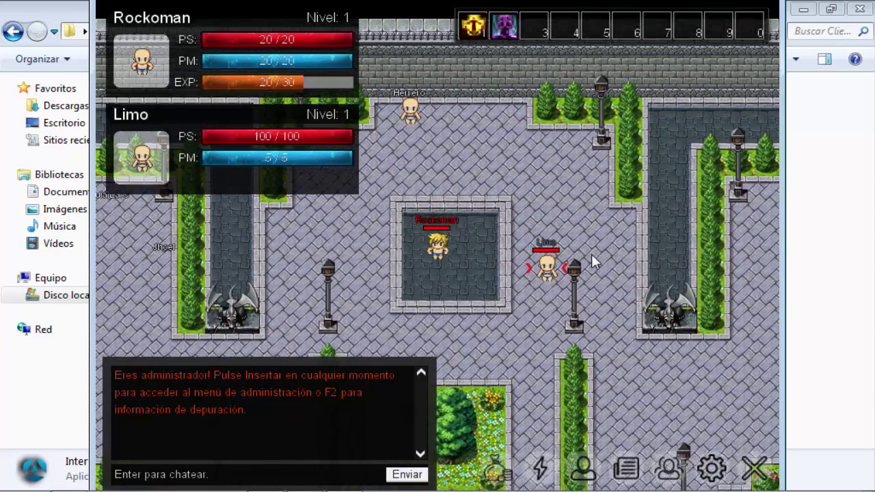
key("Right")
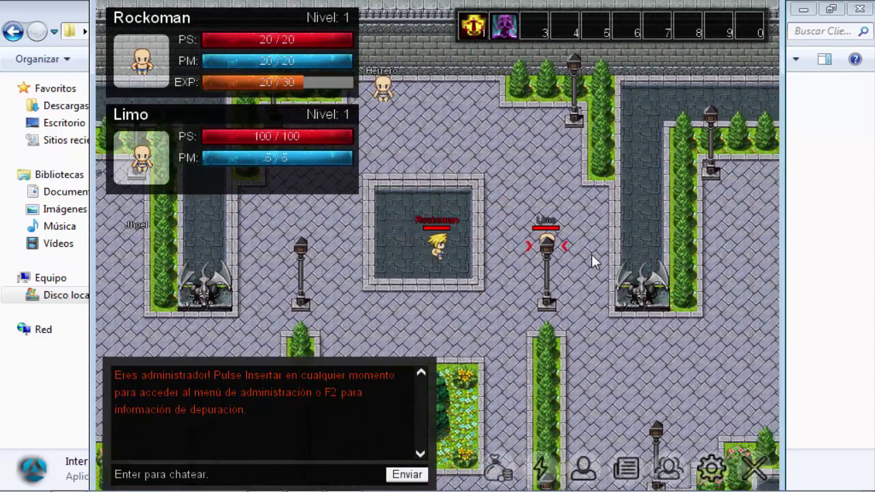
key("Left")
key("Down")
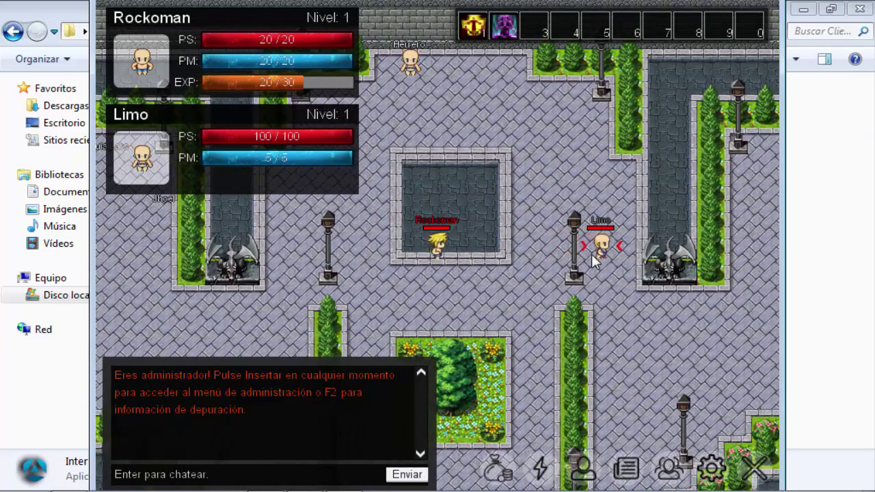
key("Right")
key("Right")
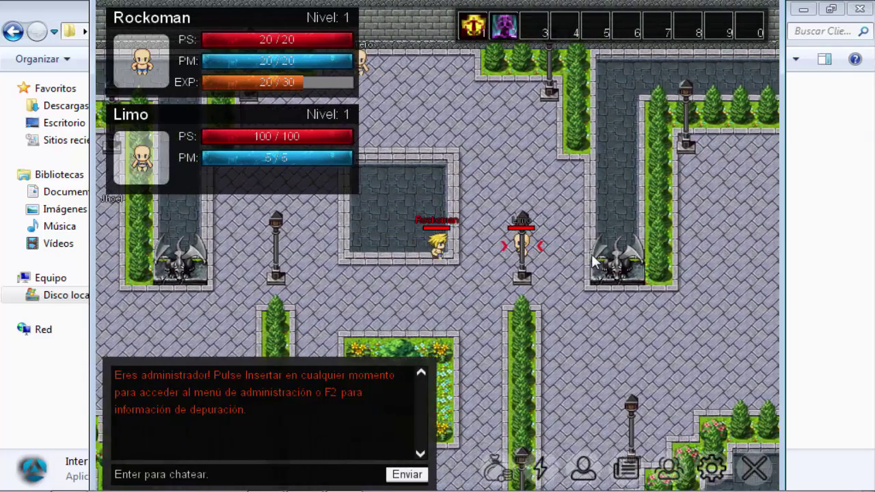
key("Left")
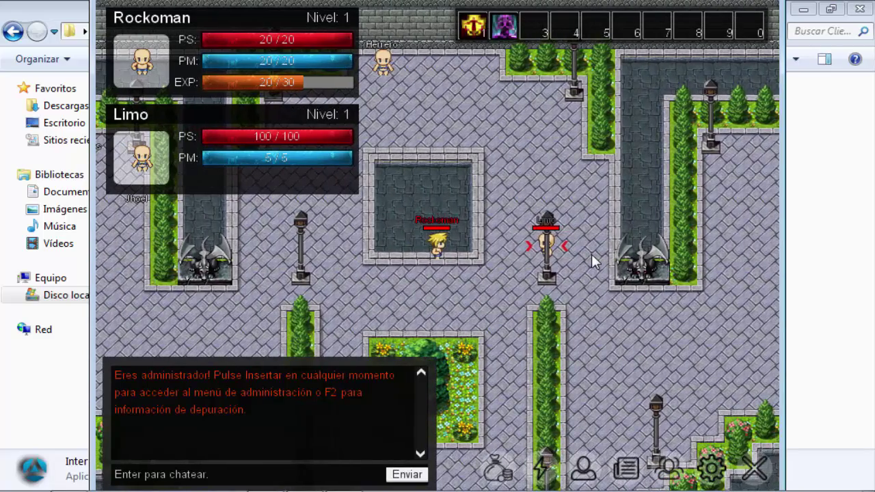
key("2")
Line up with Limo again and cast the fire skill a second time
key("Up")
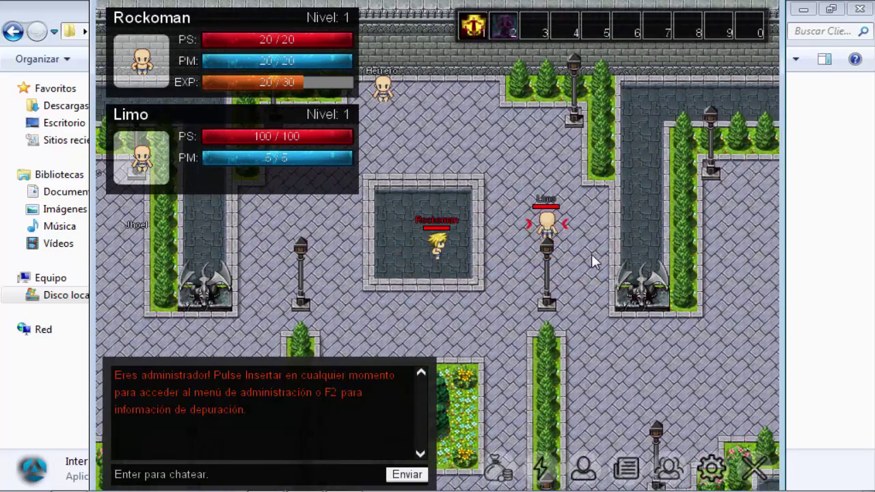
key("Left")
key("Up")
key("Left")
key("Right")
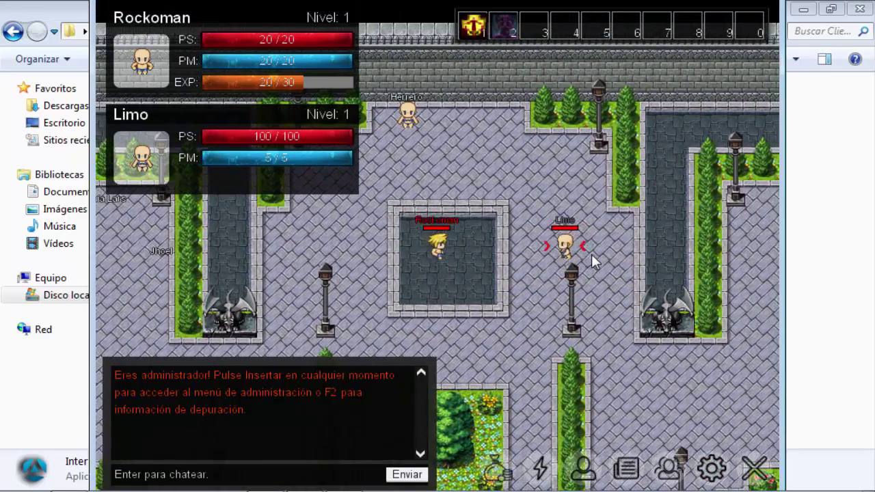
key("Right")
key("Left")
key("Left")
key("Right")
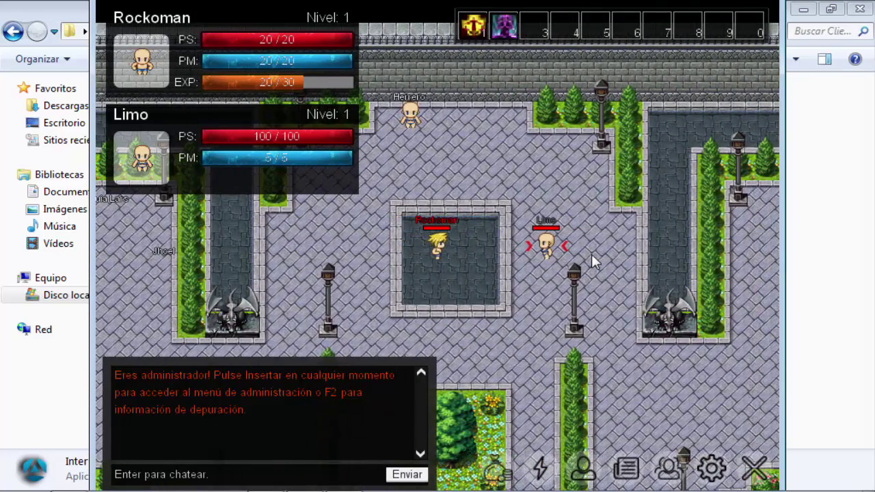
key("2")
Cast the fire skill once more, leaving Limo at 99/100, and quit the client
key("Down")
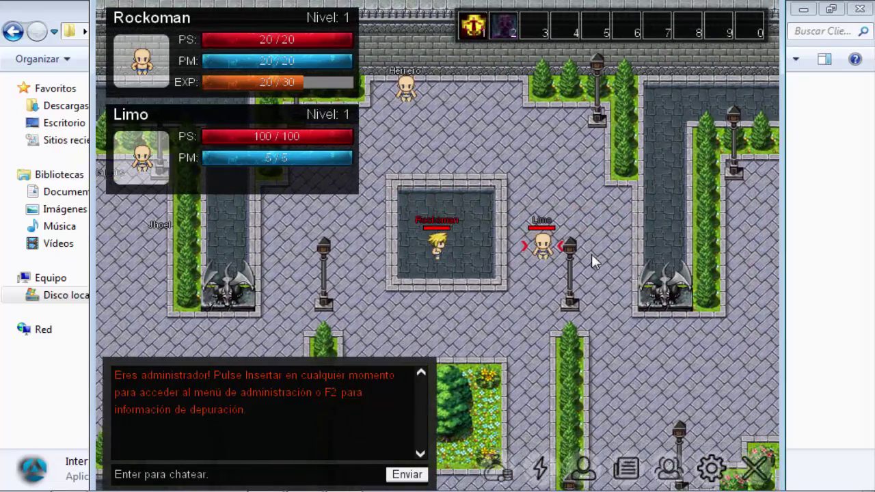
key("Right")
key("Left")
key("Right")
key("Left")
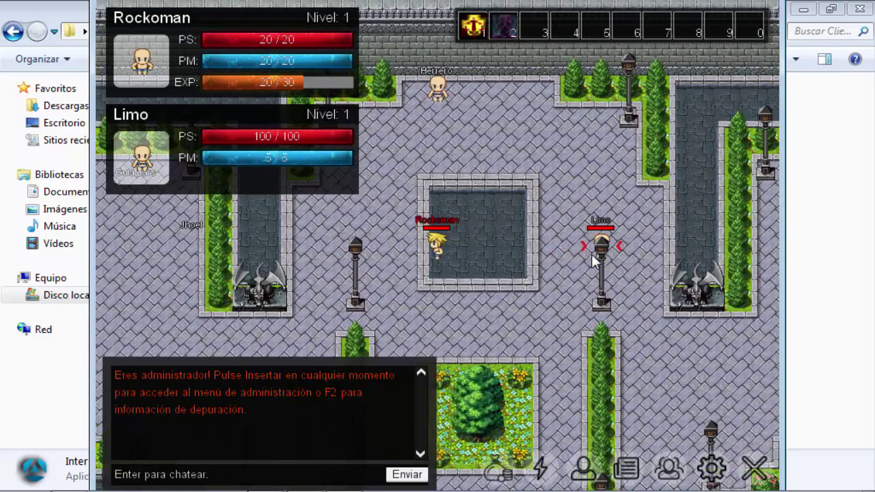
key("Right")
key("Left")
key("Right")
key("Down")
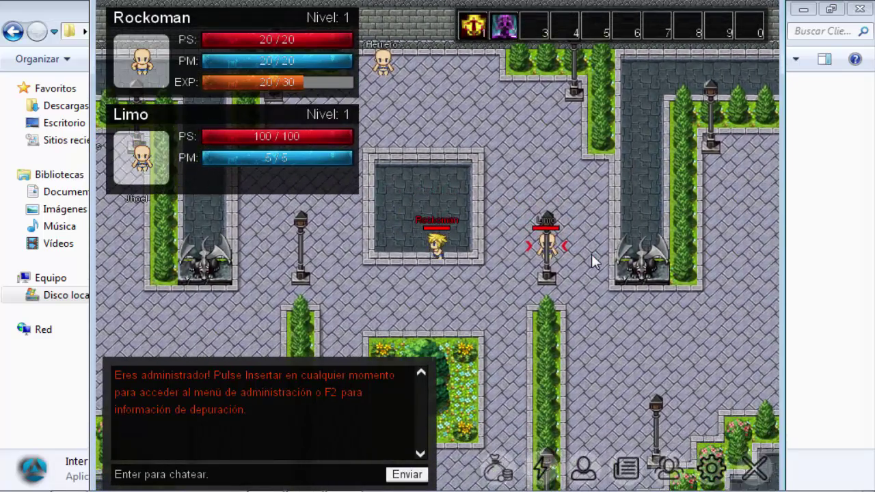
key("2")
key("Right")
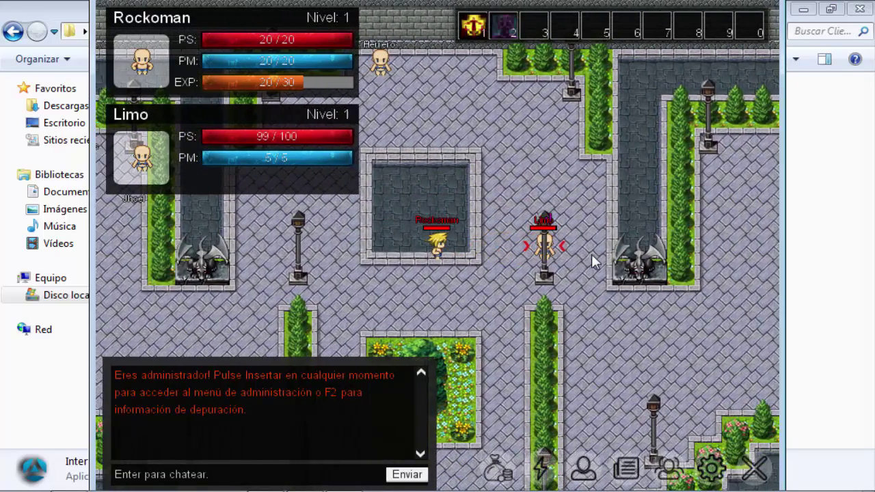
key("Right")
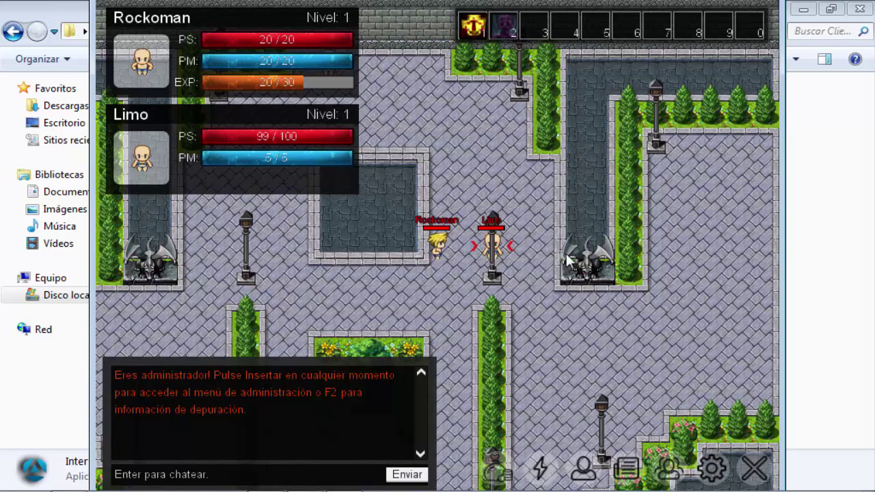
left_click(755, 468)
Bring up the crashed Intersect Server console from the taskbar and close it
mouse_move(711, 490)
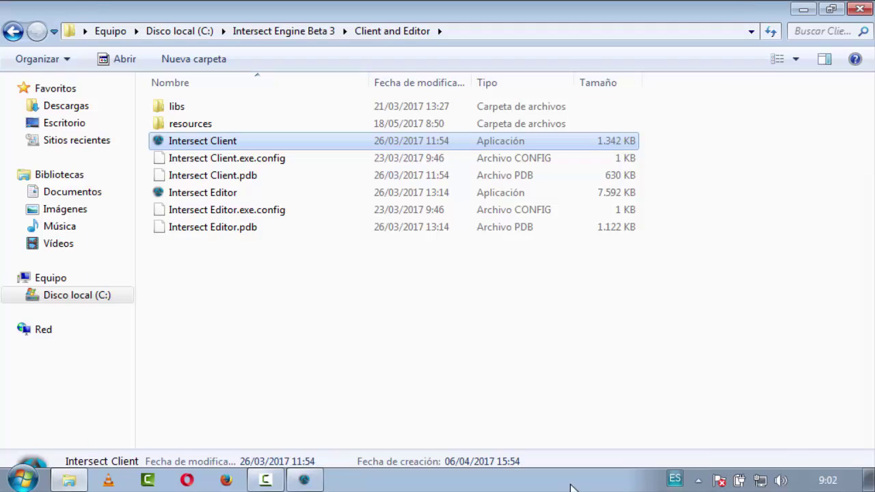
left_click(306, 480)
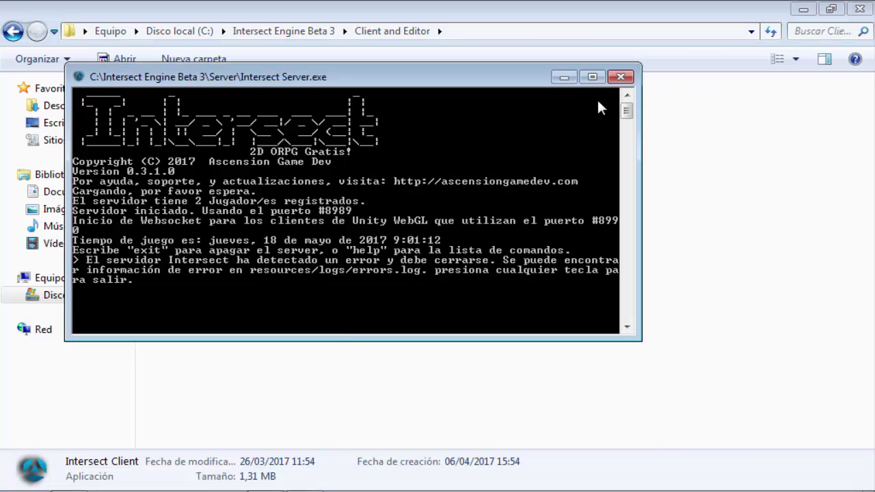
left_click(621, 77)
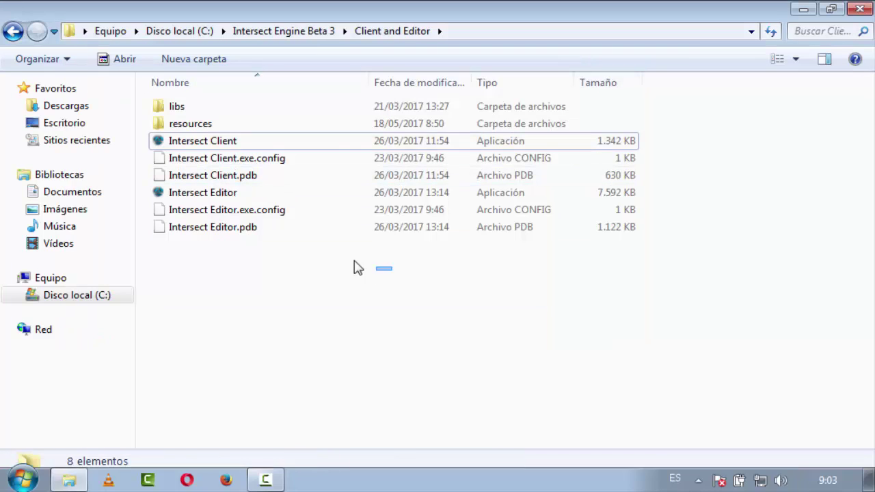
left_click_drag(283, 259, 430, 336)
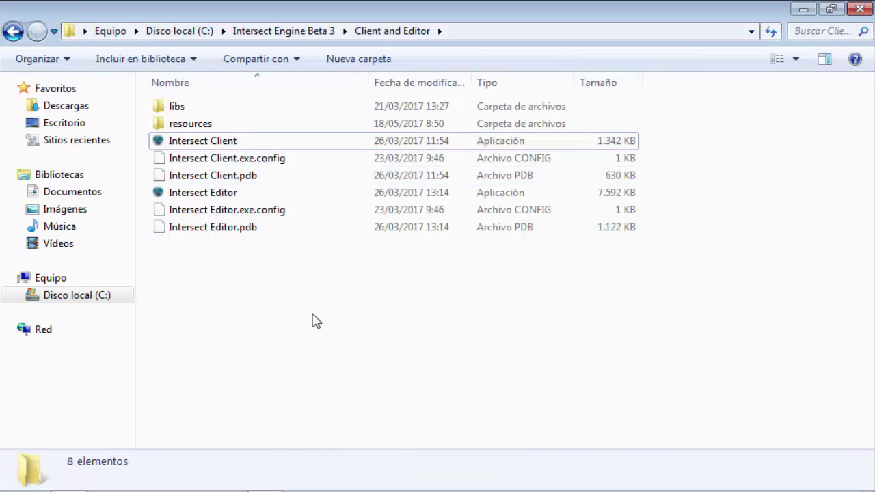